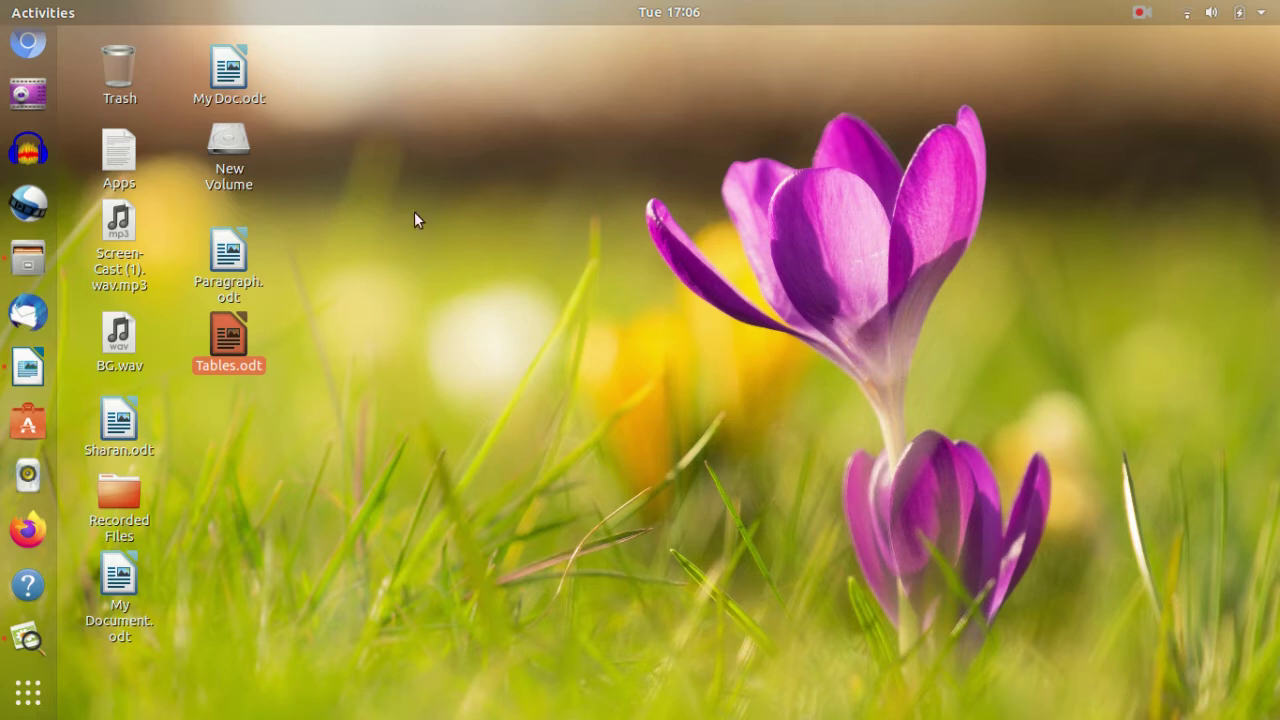
- Open the Tables.odt document from the desktop
left_click(489, 340)
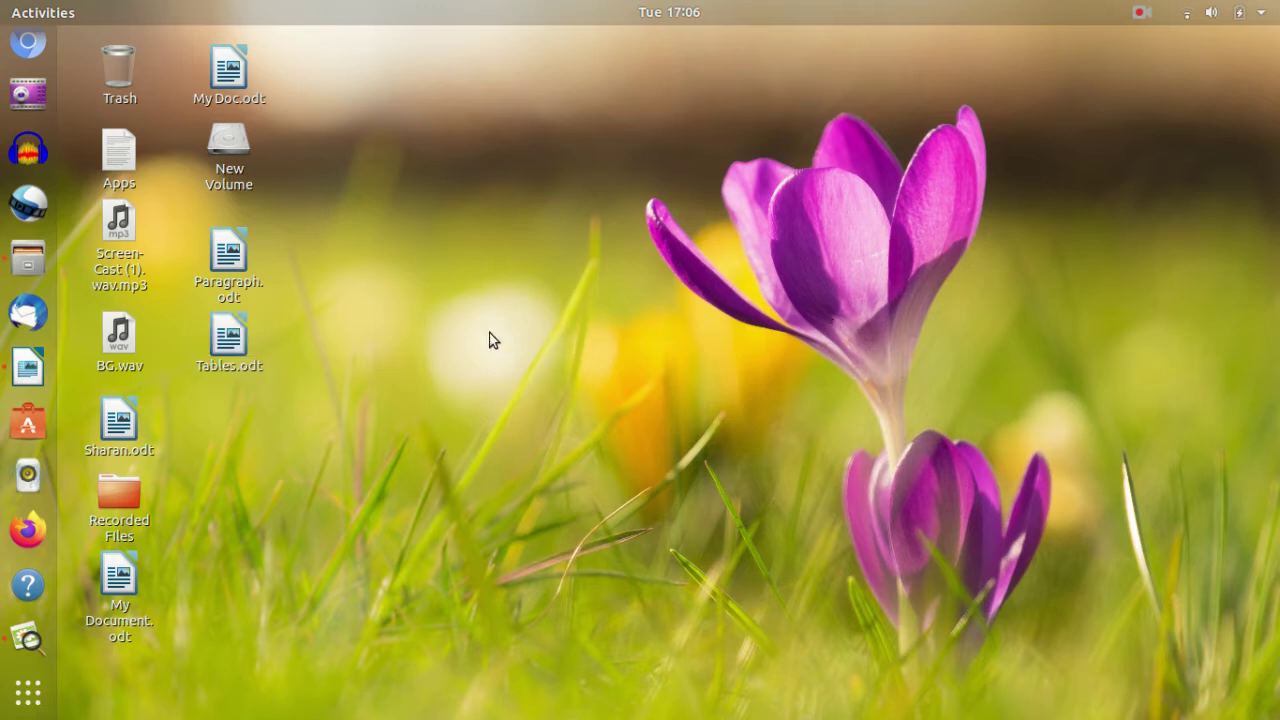
left_click(236, 341)
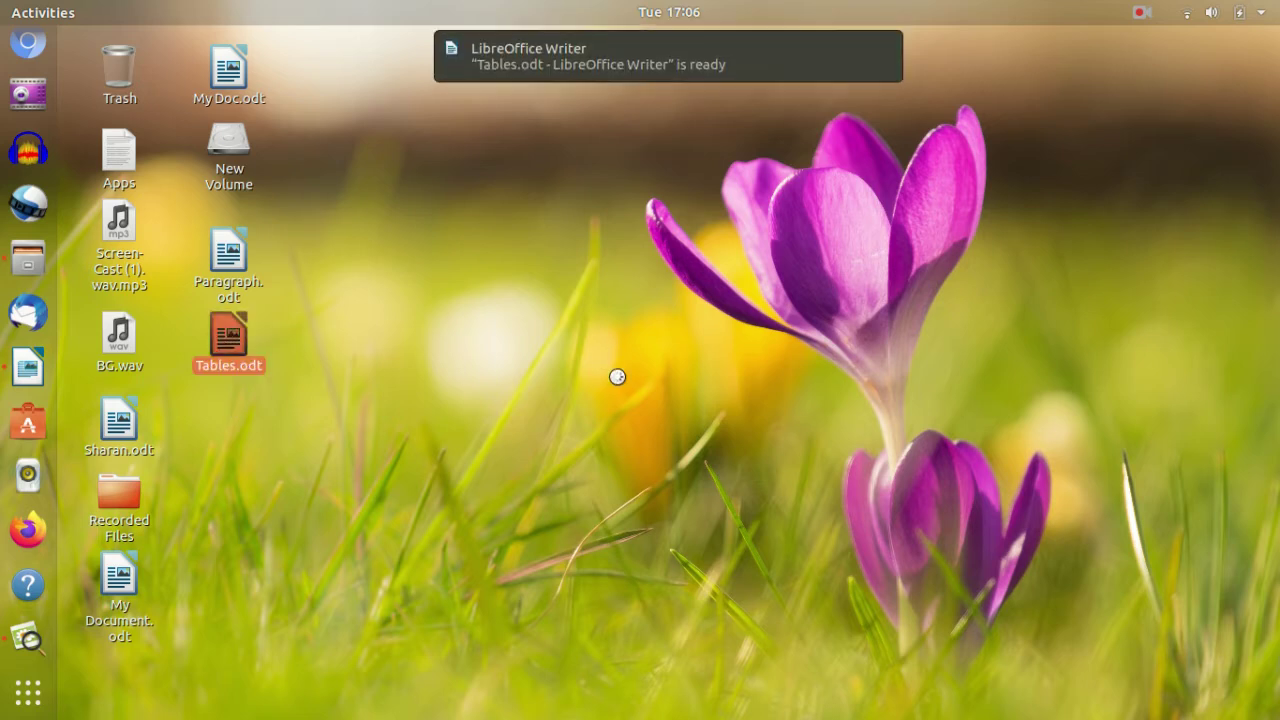
left_click(718, 71)
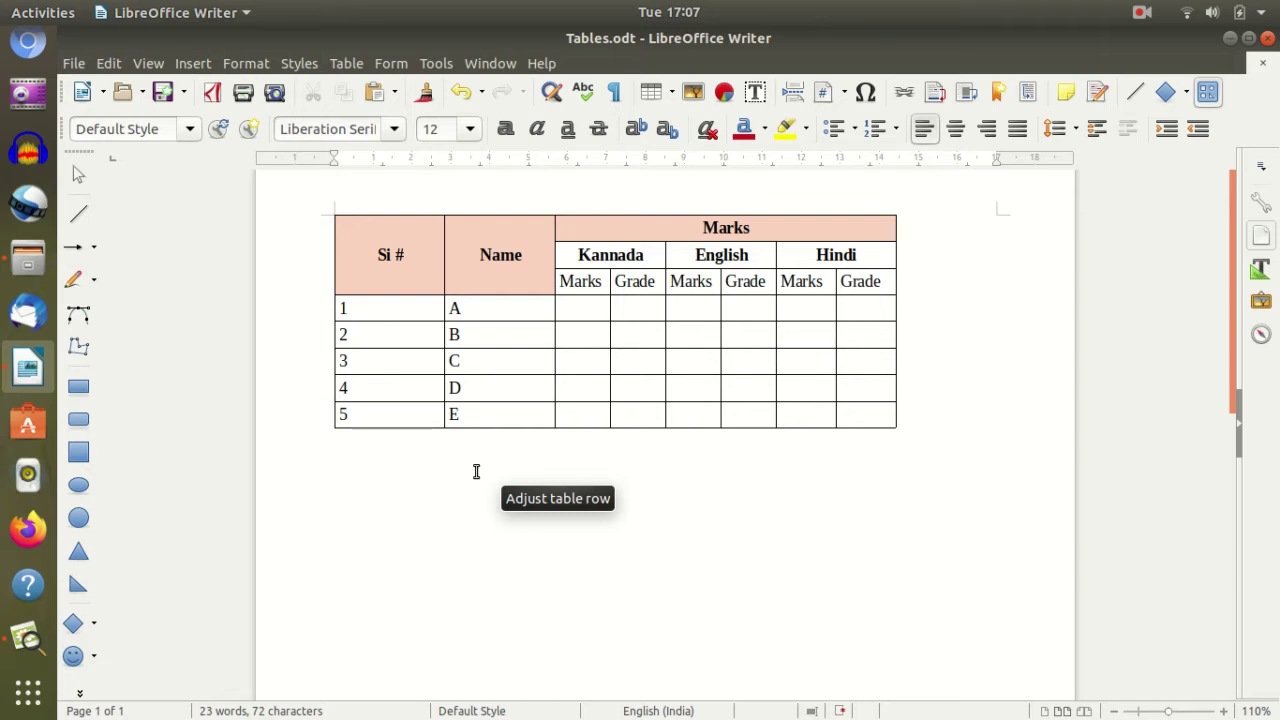
- Insert a table with 5 columns, 6 rows and one repeating heading row below the existing marks table
scroll(476, 471, "down", 1)
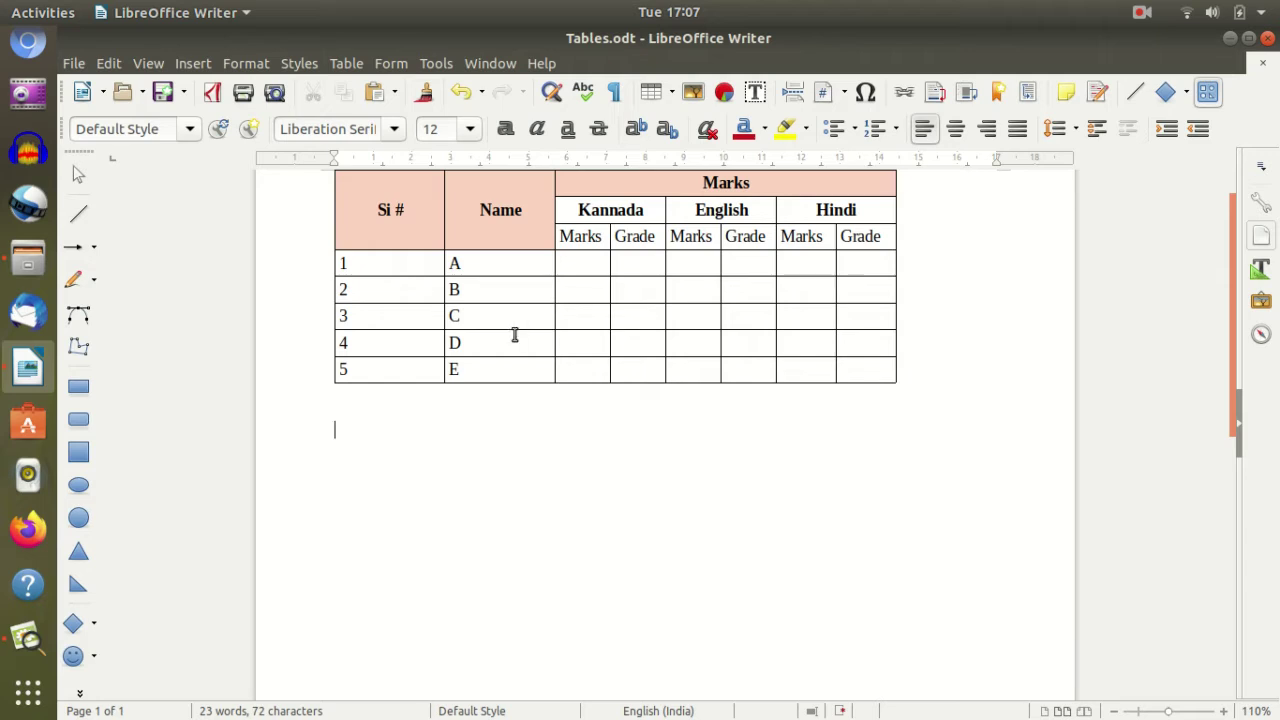
left_click(347, 63)
left_click(454, 89)
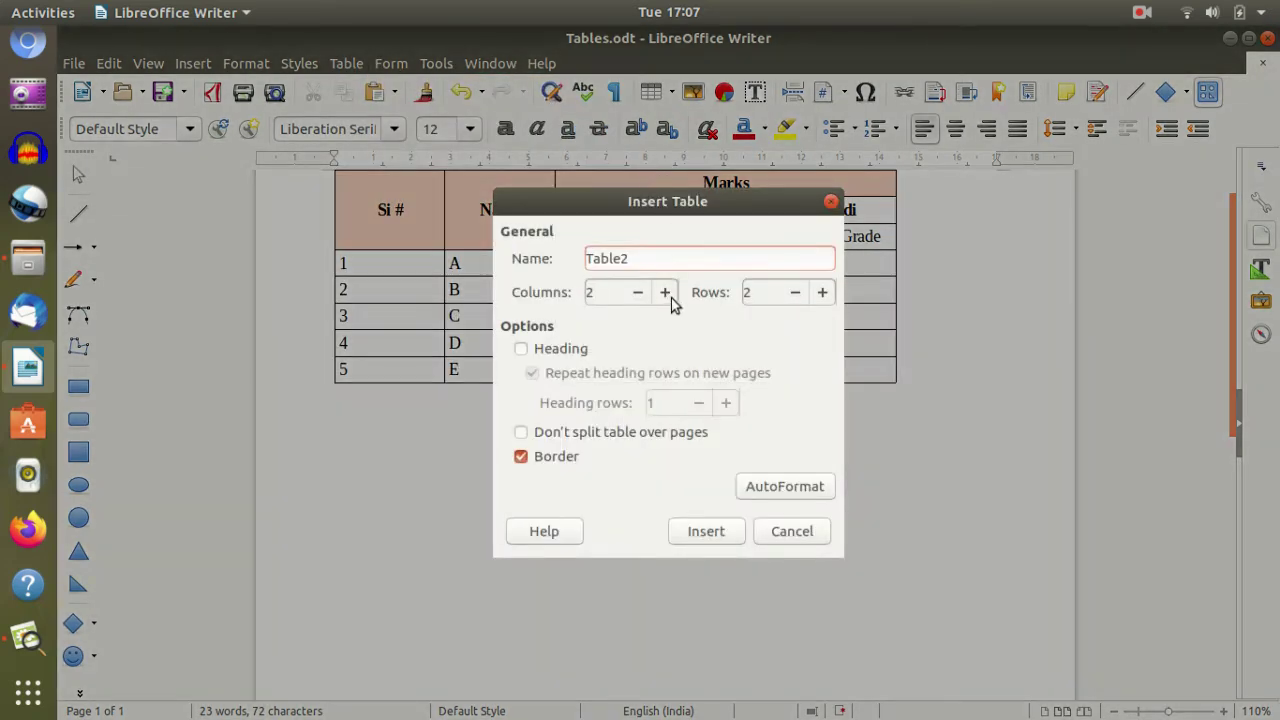
left_click(665, 292)
left_click(665, 292)
left_click(665, 292)
left_click(562, 351)
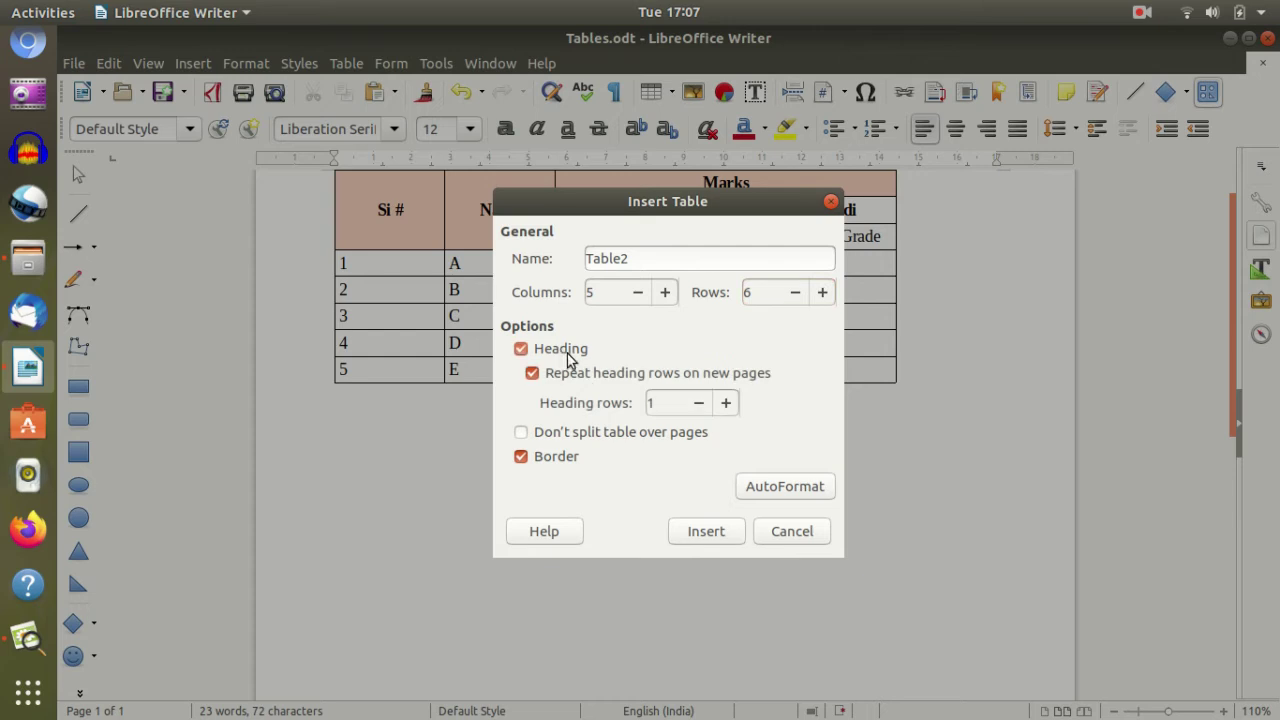
left_click(695, 536)
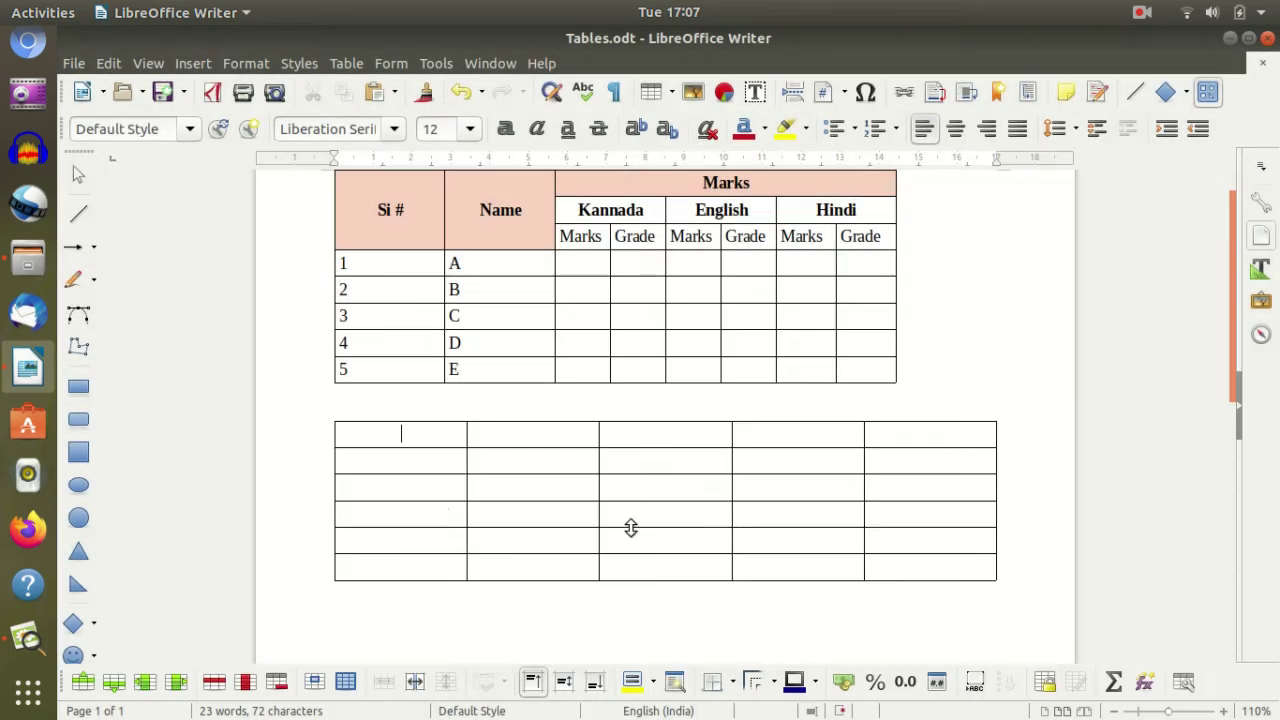
- Enter the headings Si #, Name and Marks in the first three cells of the new table's heading row
type("Si")
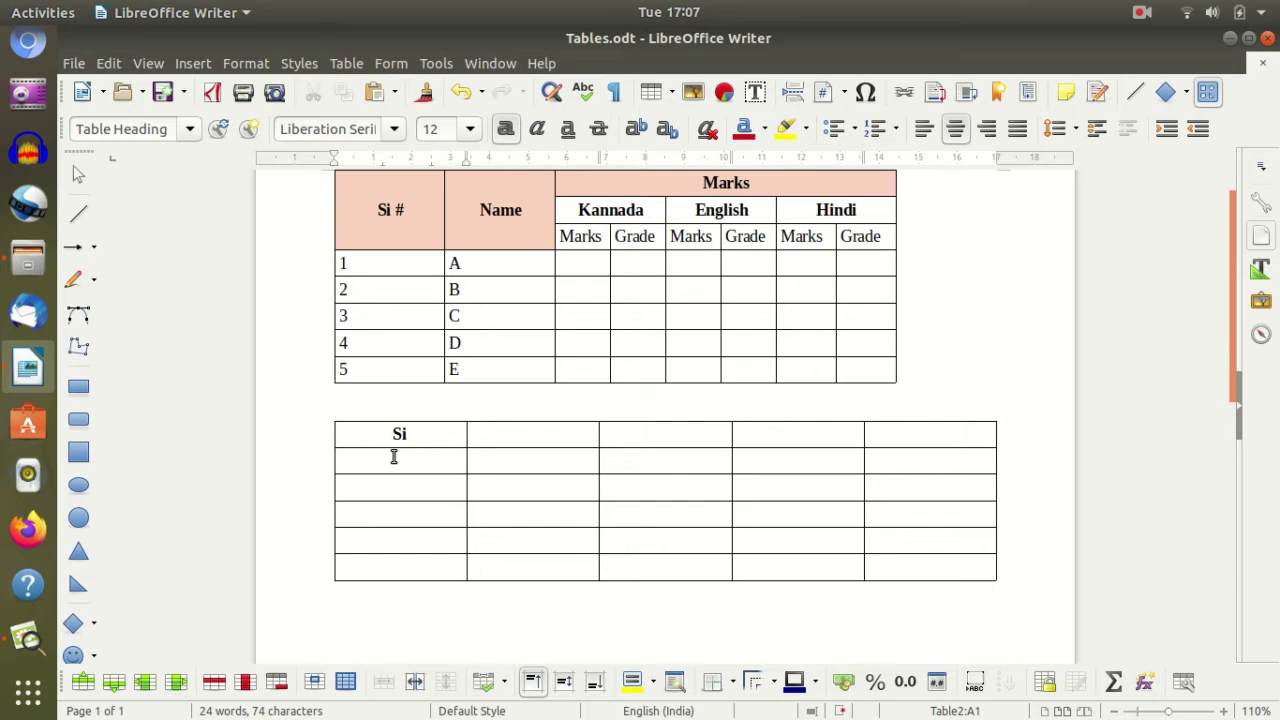
type(" #")
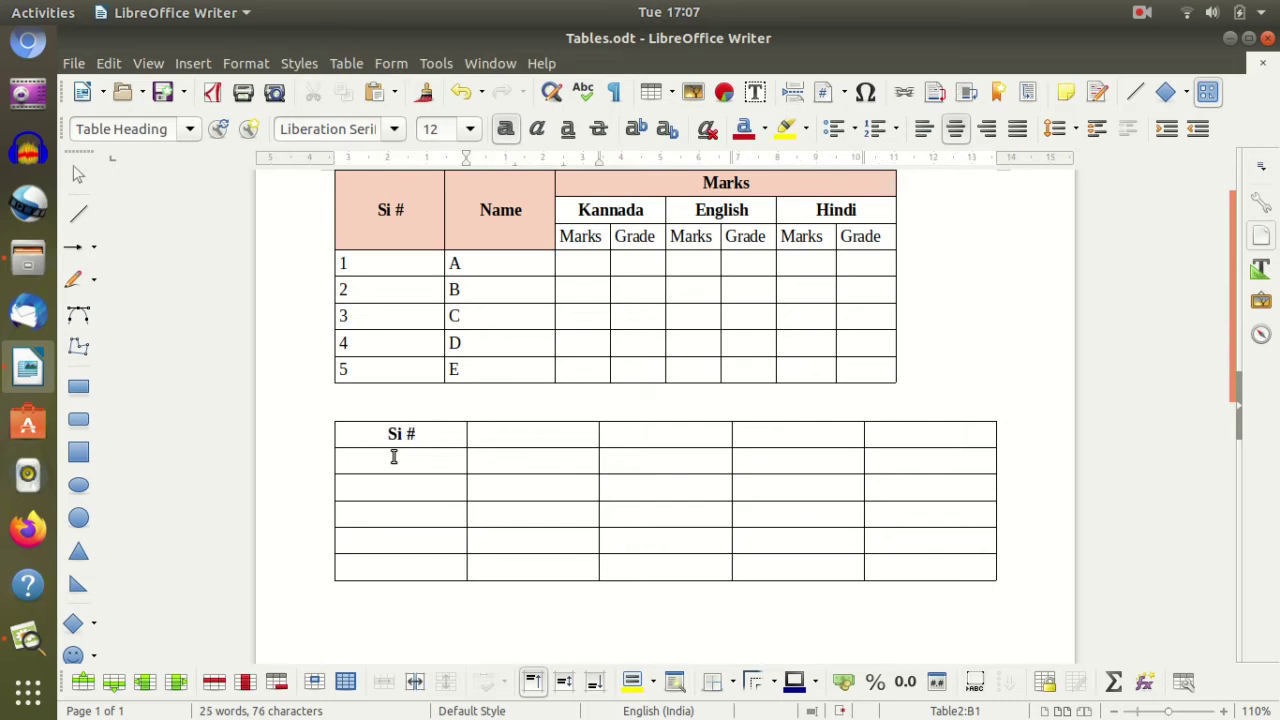
type("Name")
key("Tab")
type("Marks")
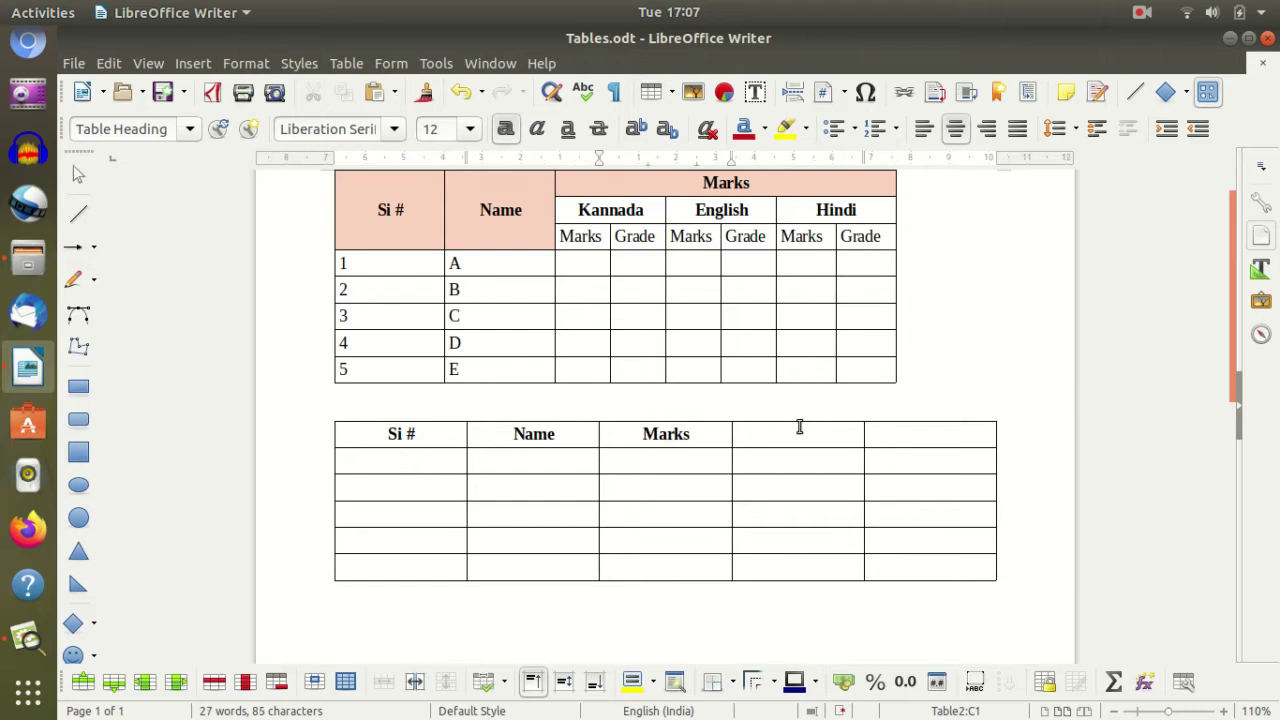
- Enter the subjects Kannada, English and Hindi in the second row, starting under Marks
left_click(686, 461)
type("Kannada")
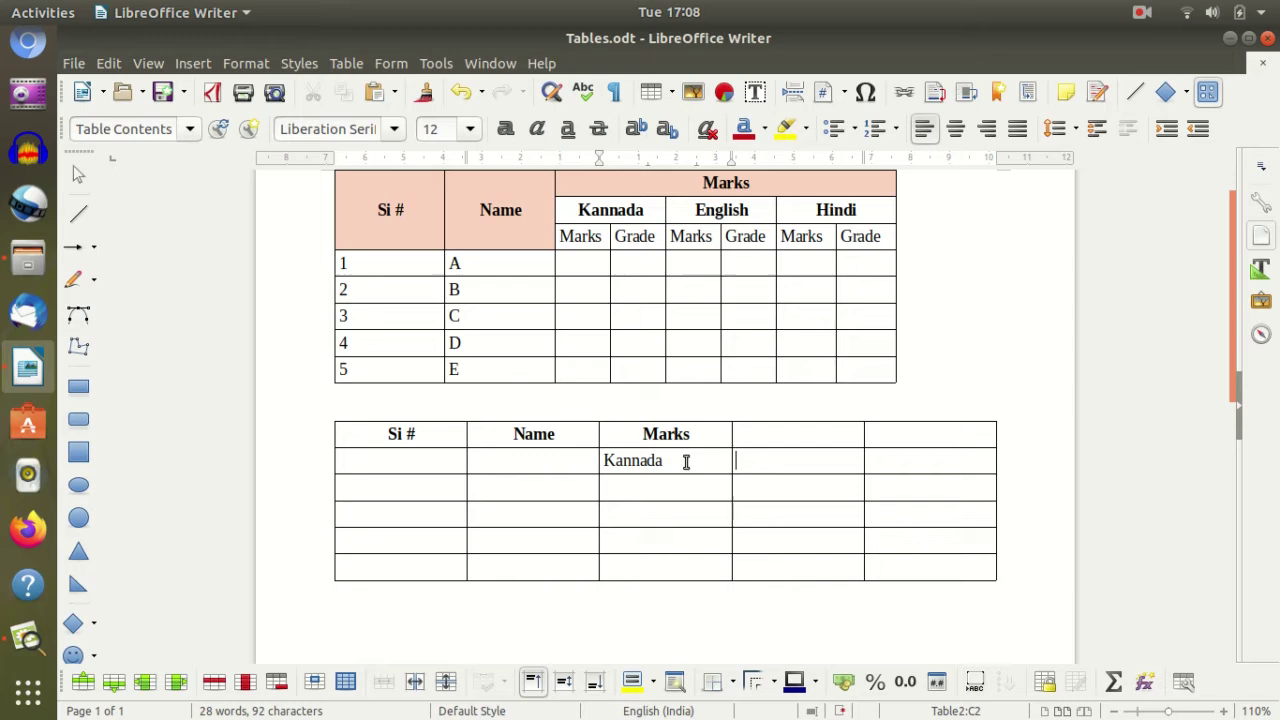
key("Tab")
type("English")
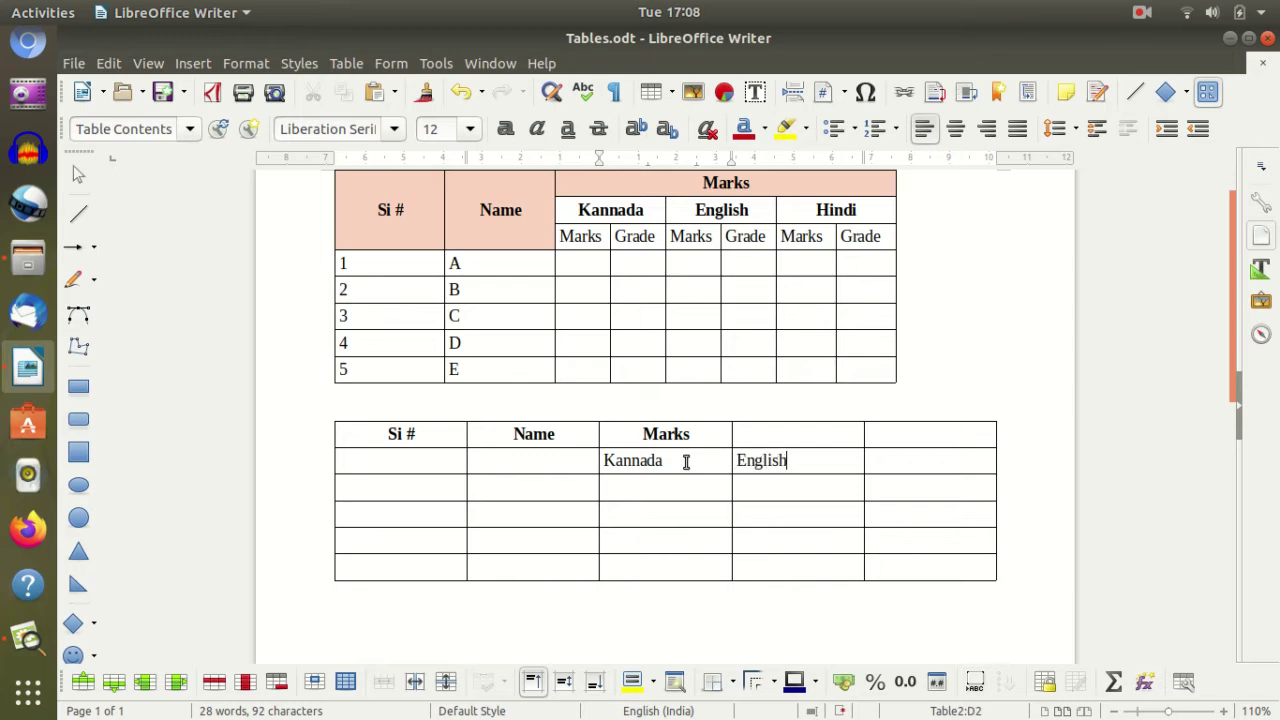
key("Tab")
type("Hind")
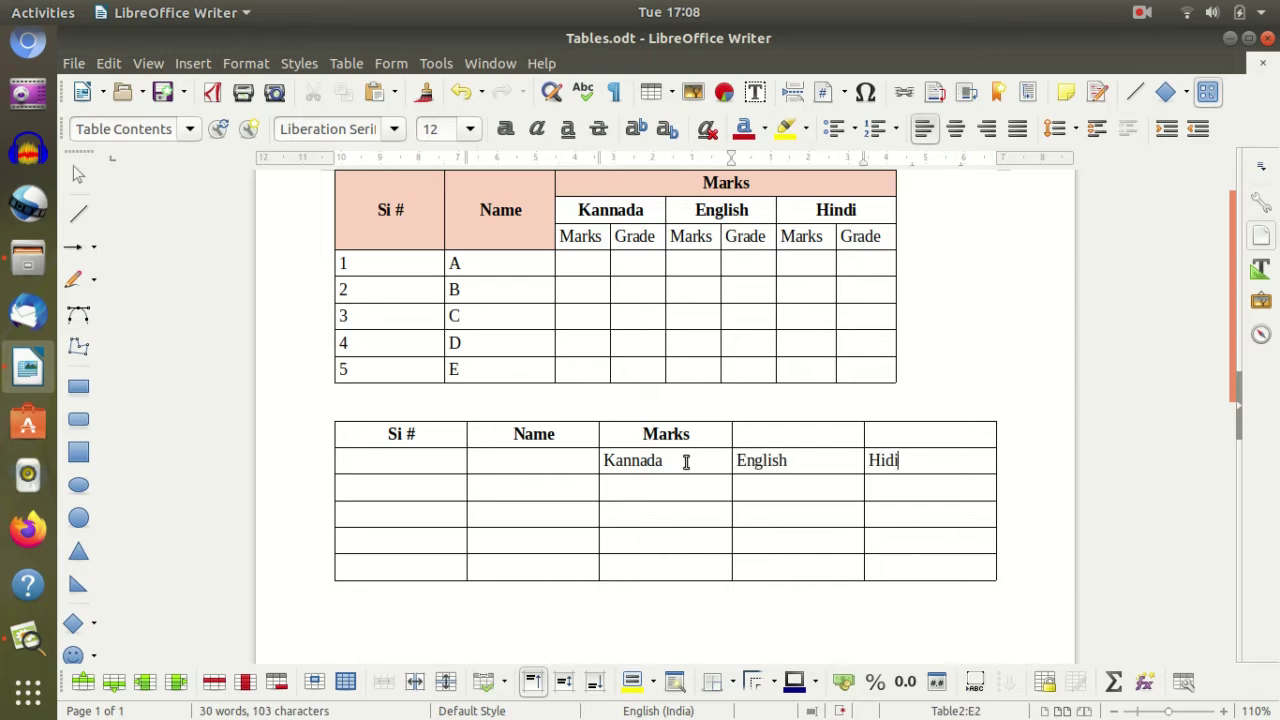
key("BackSpace")
key("BackSpace")
type("indi")
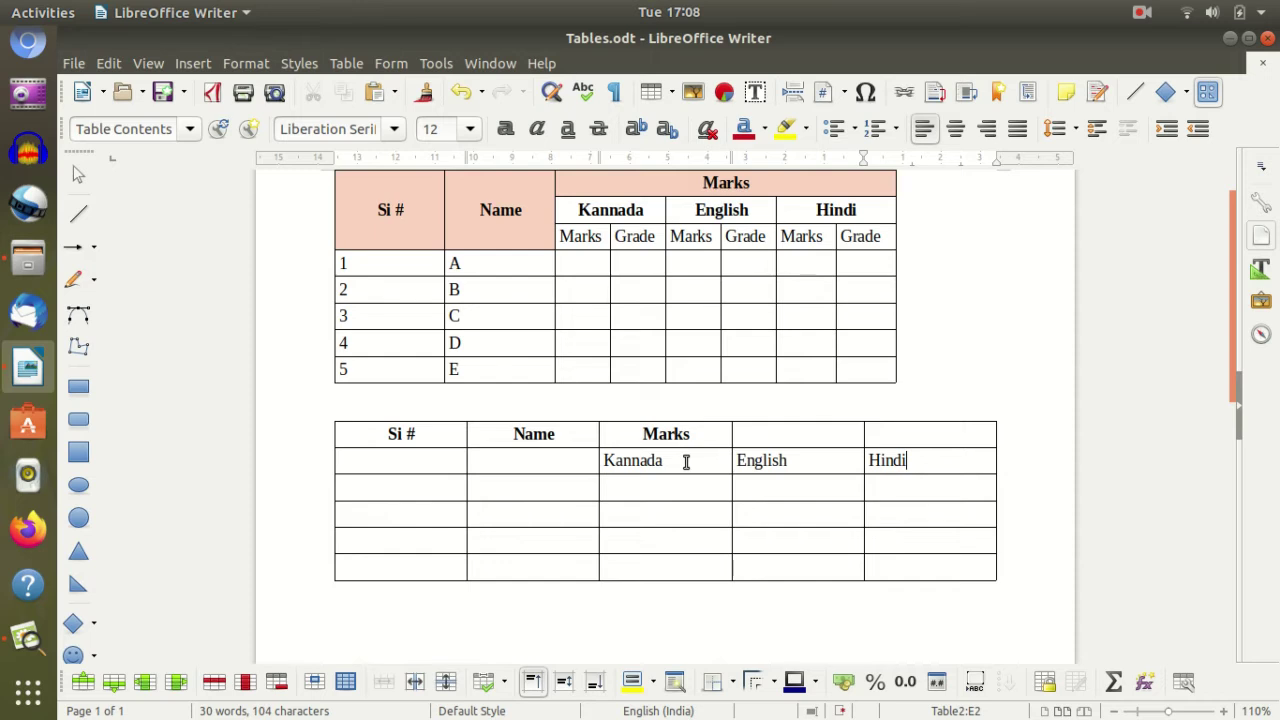
left_click(982, 619)
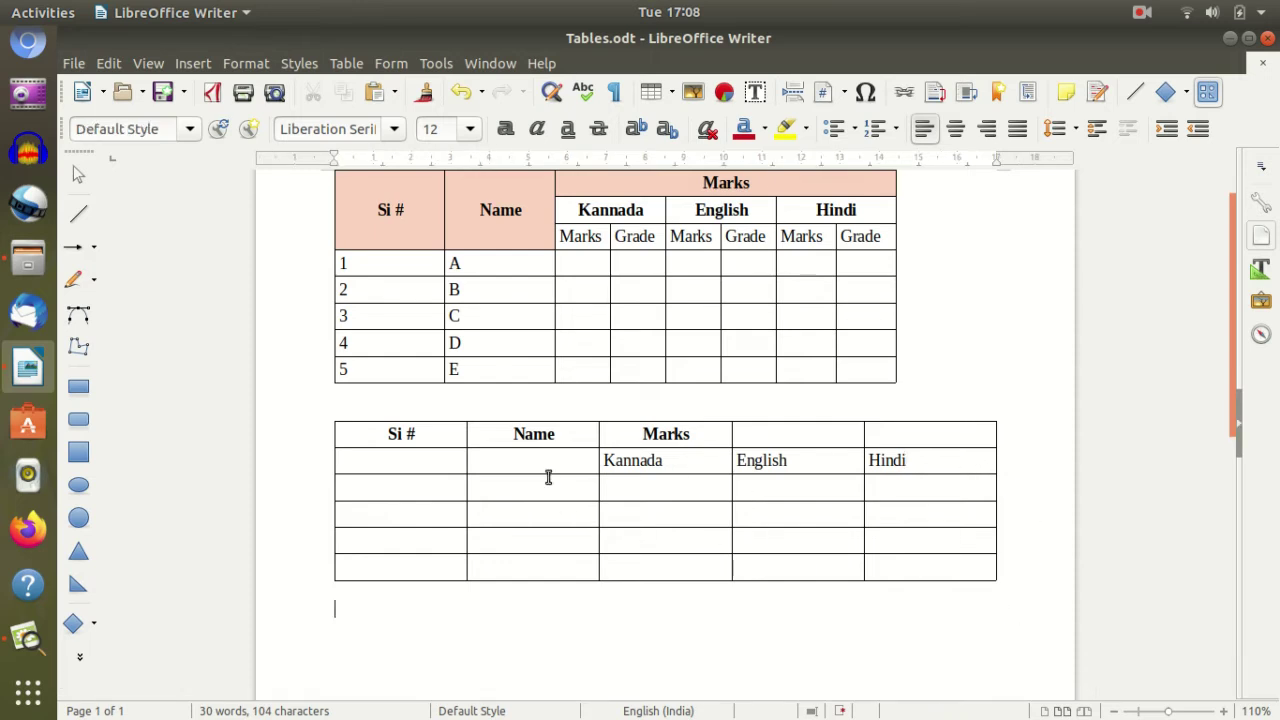
left_click(714, 499)
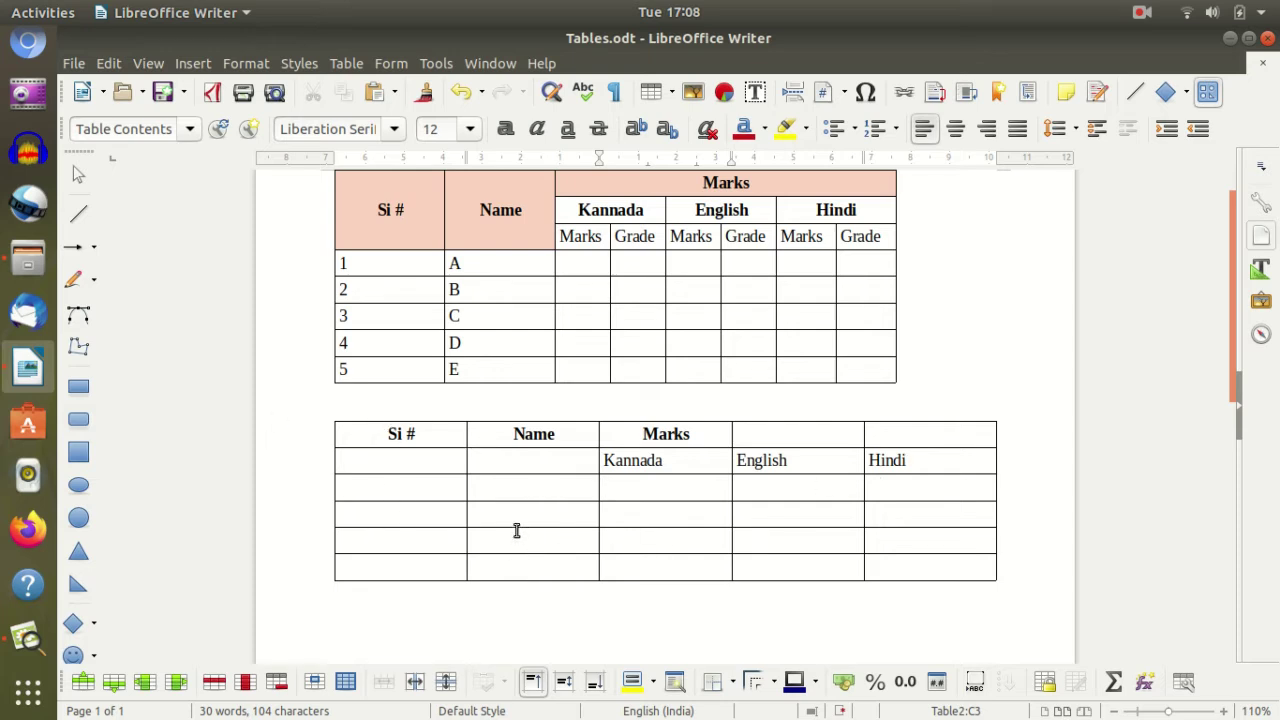
scroll(477, 511, "down", 1)
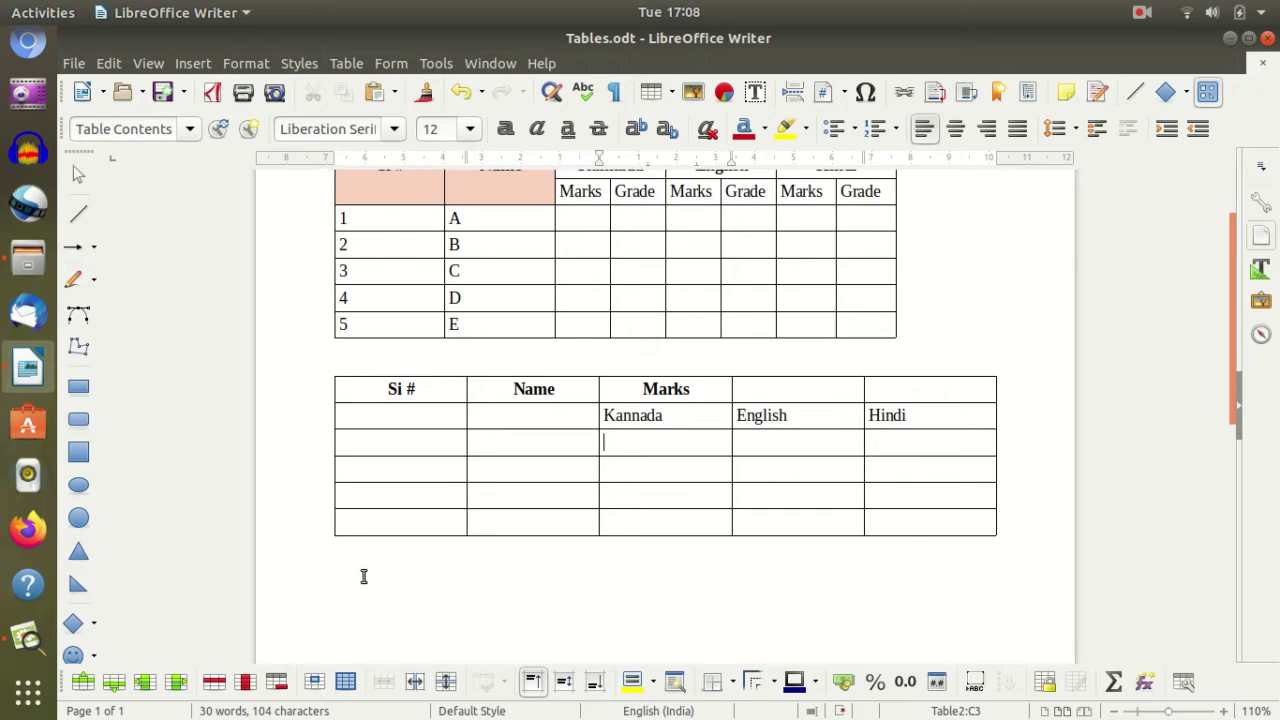
left_click(363, 577)
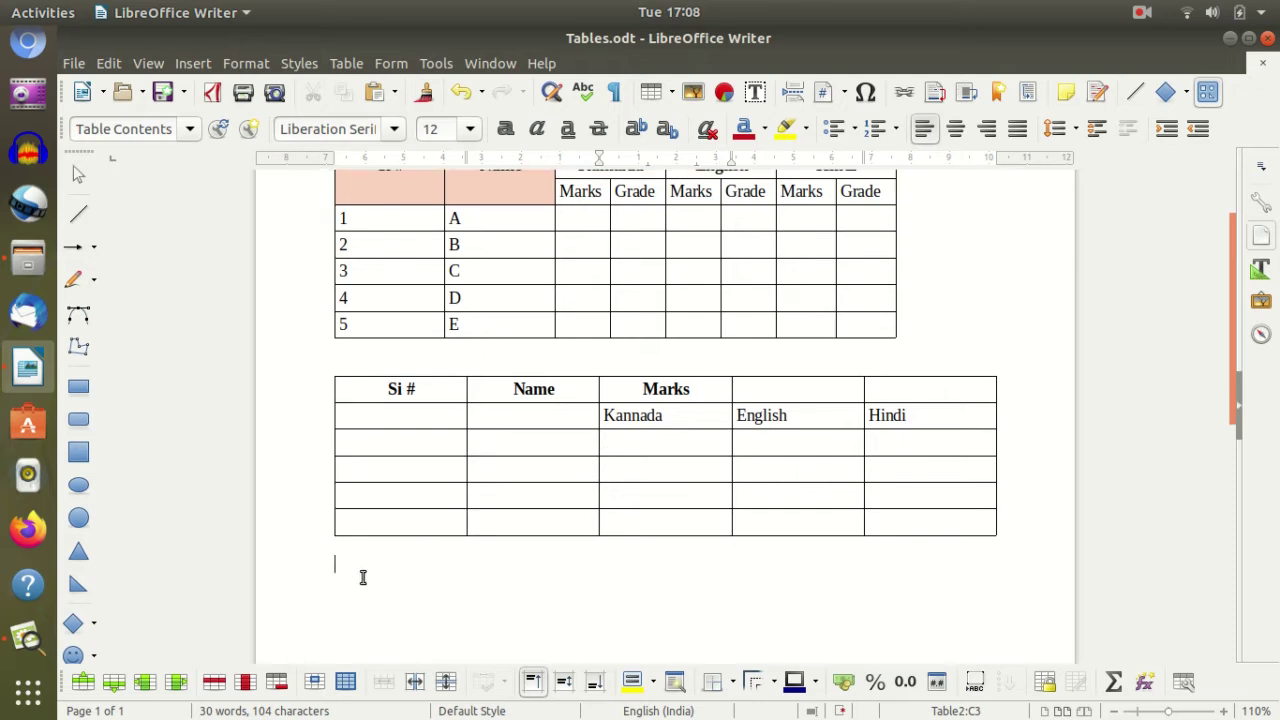
left_click(665, 102)
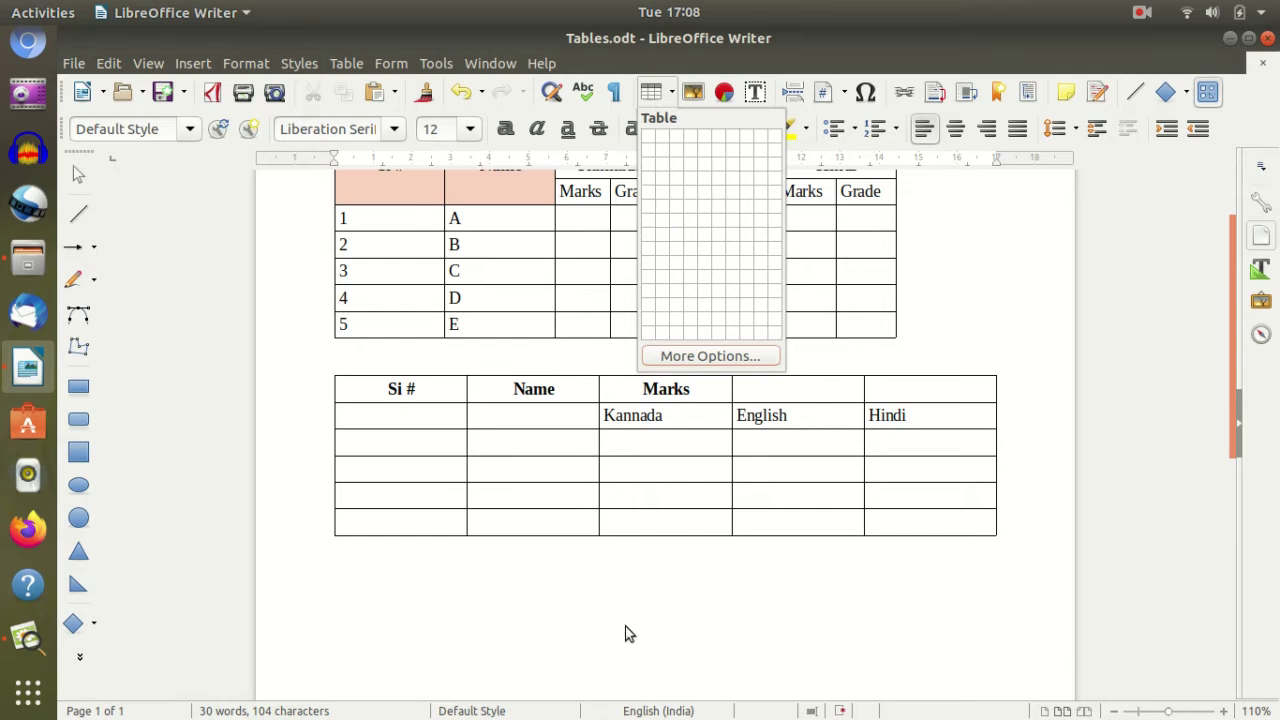
left_click(434, 563)
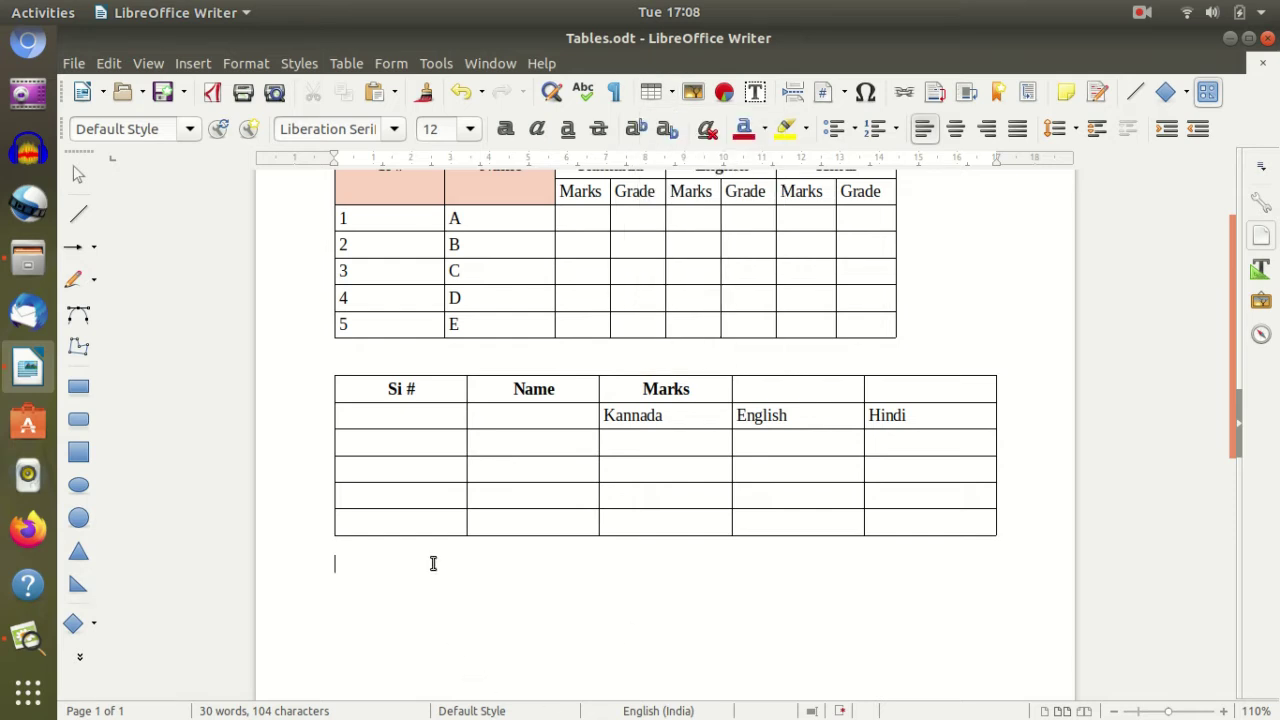
- Add one row above and one row below the last row of the second table
left_click(391, 420)
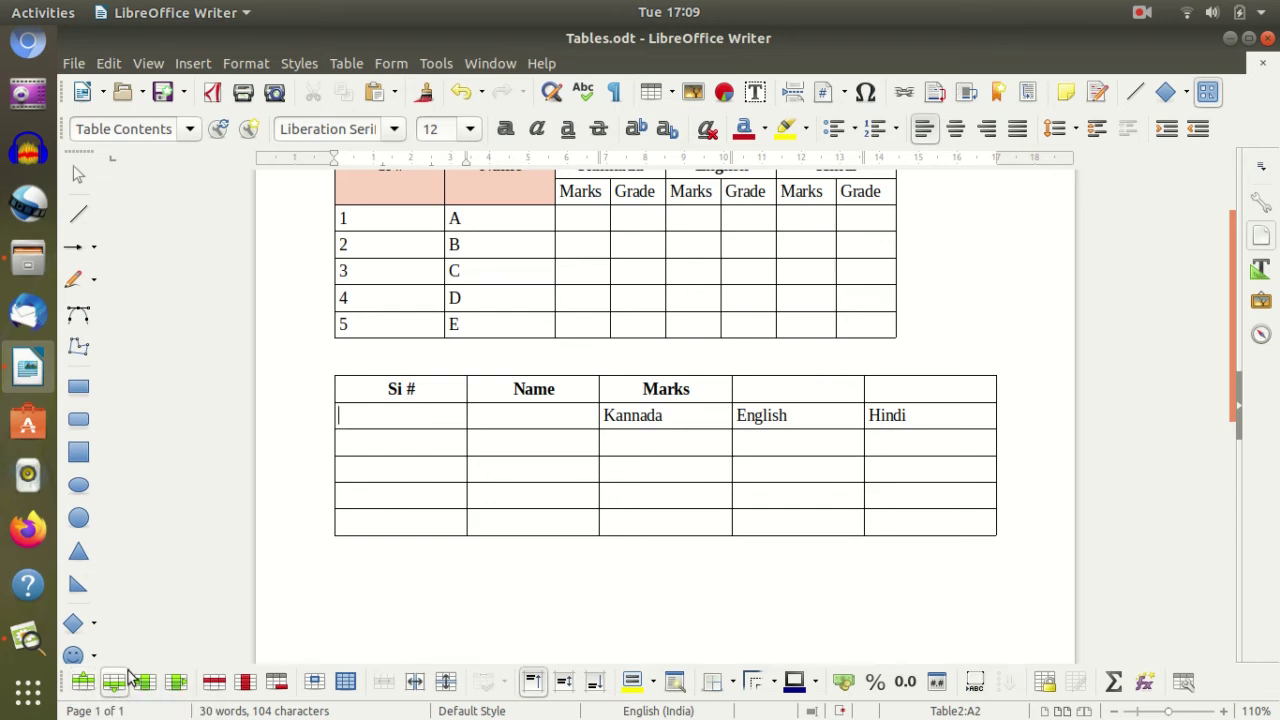
left_click(363, 524)
left_click(84, 683)
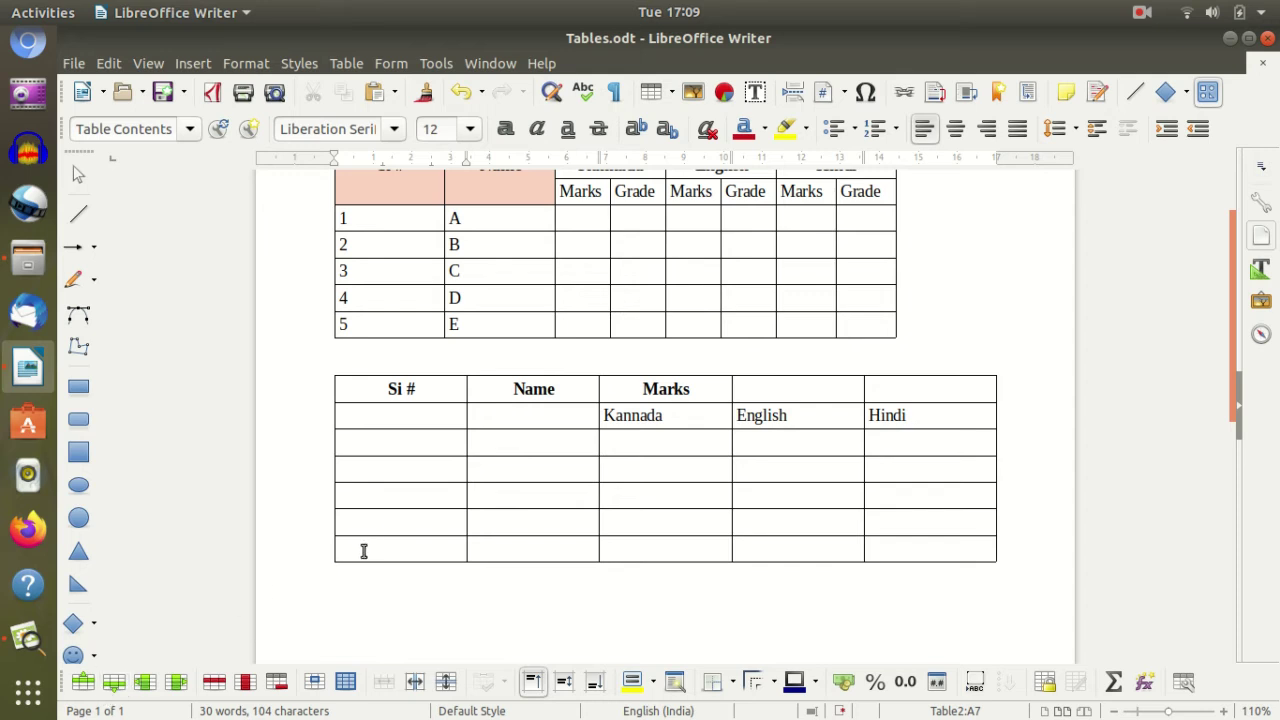
left_click(114, 684)
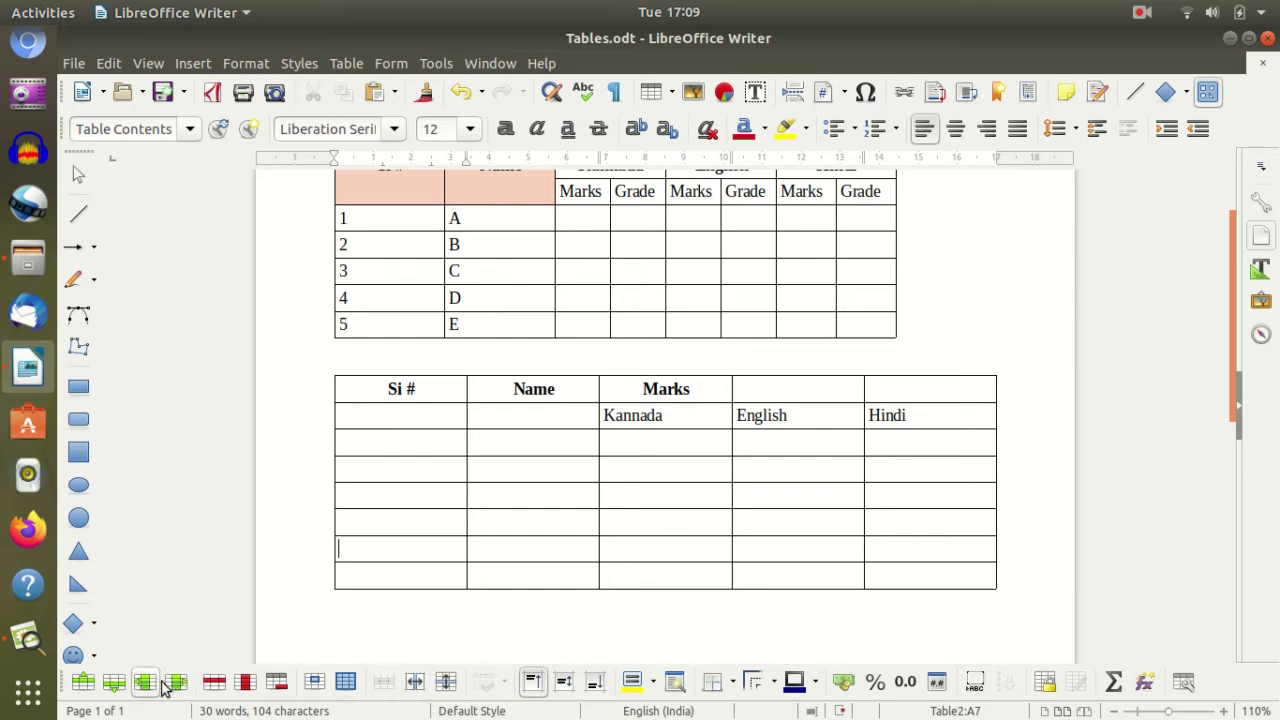
- Add a column after the Hindi column and enter Maths in its second row
left_click(981, 398)
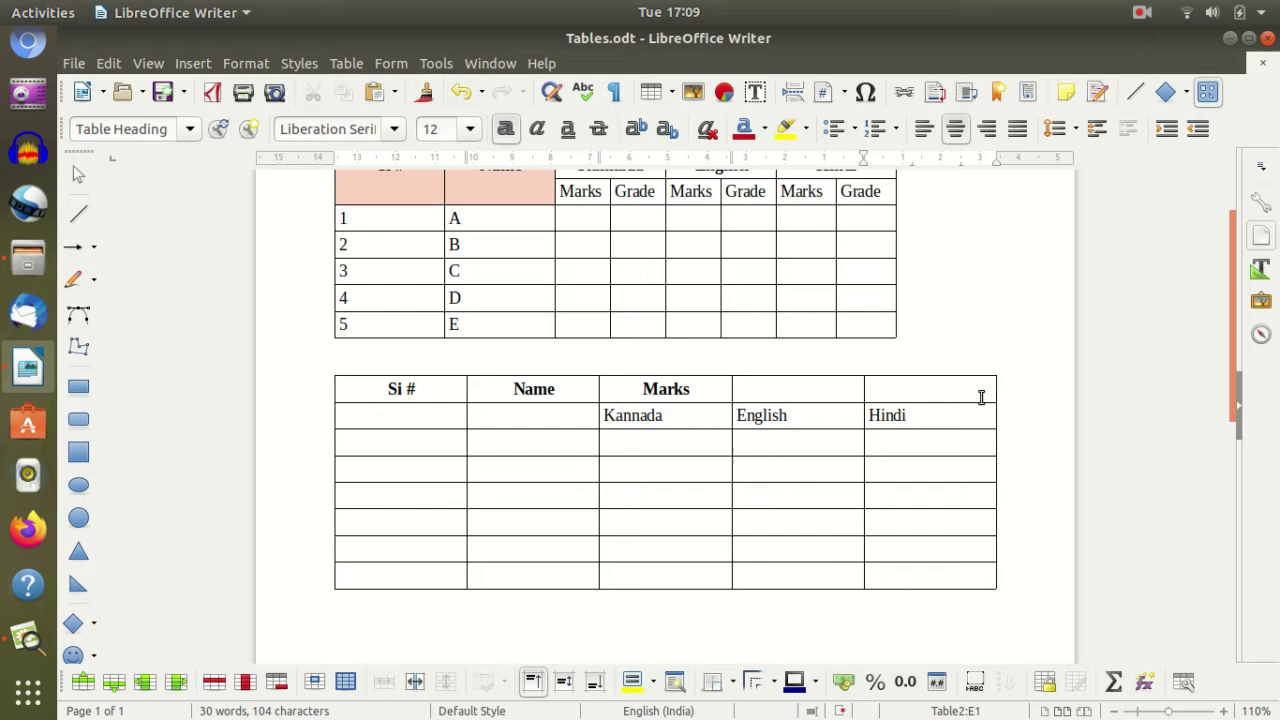
left_click(178, 682)
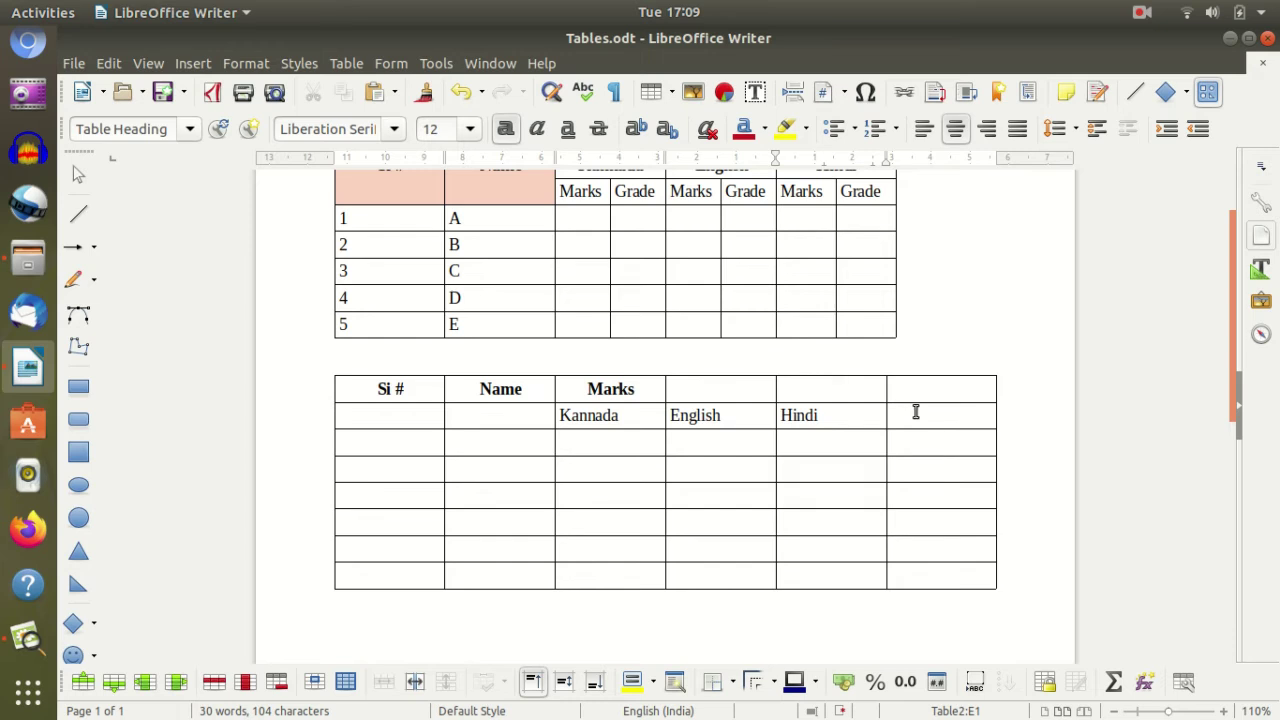
left_click(1024, 419)
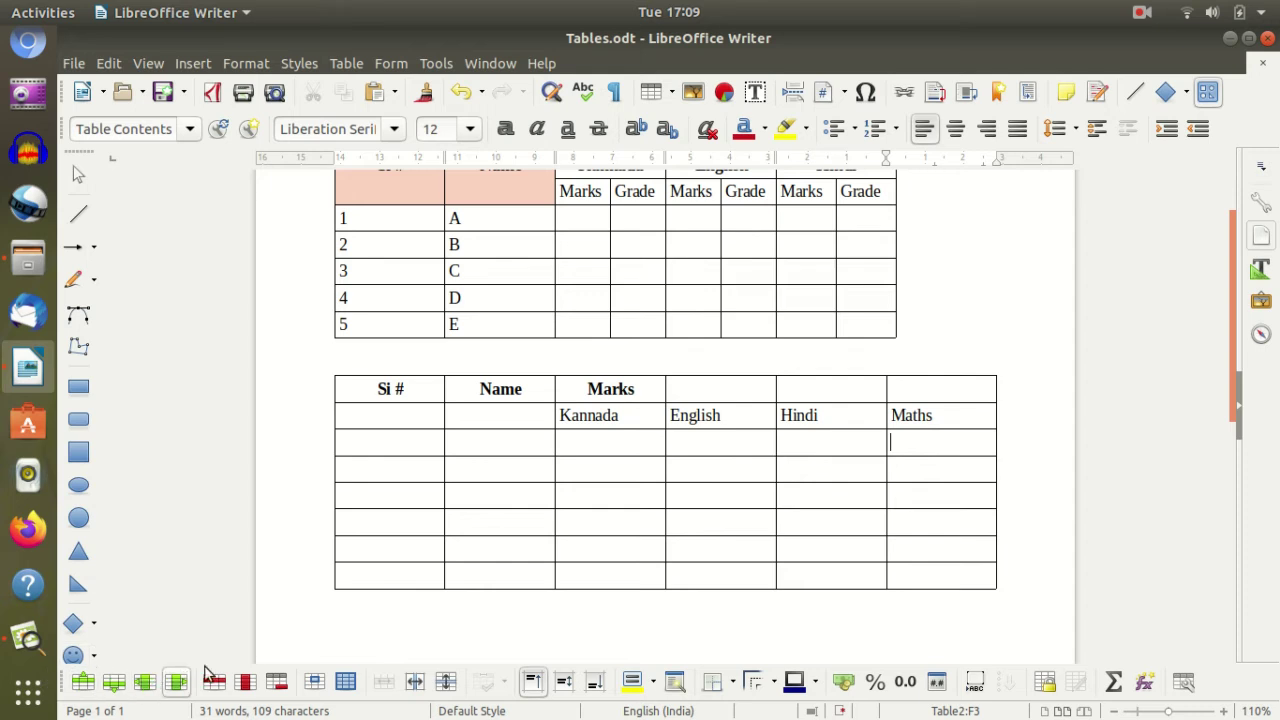
left_click(352, 65)
mouse_move(465, 110)
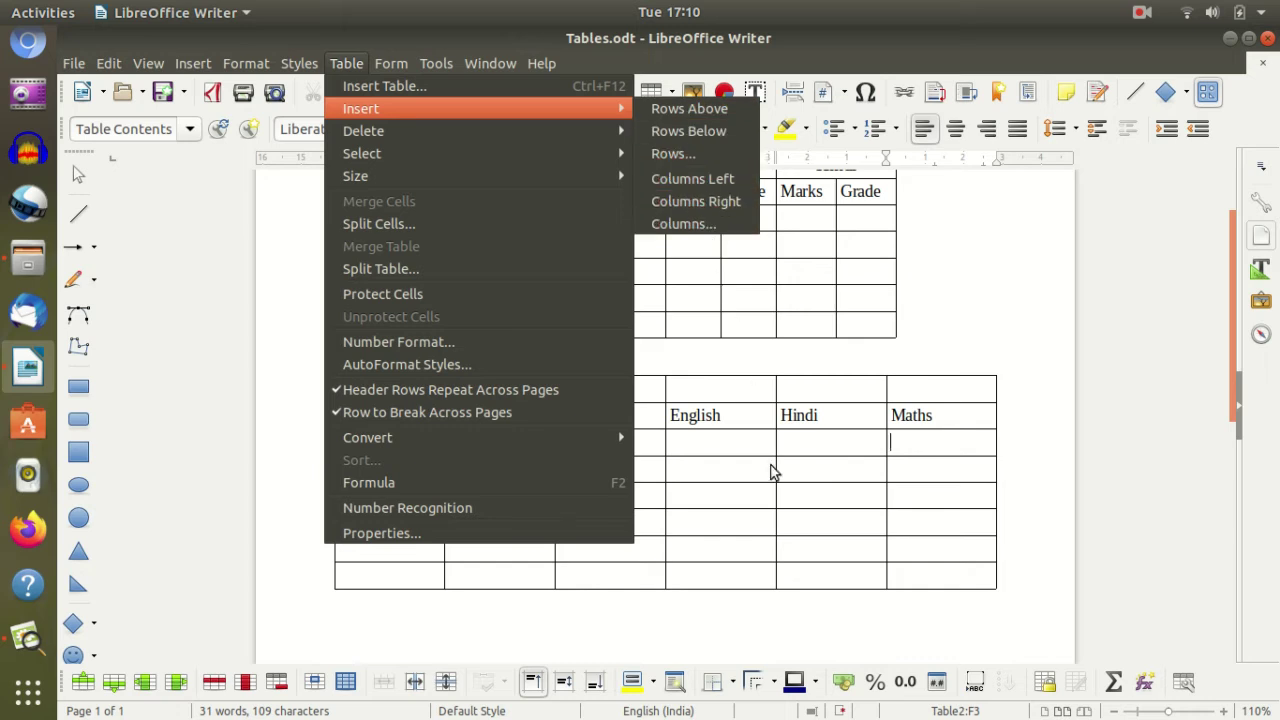
left_click(865, 550)
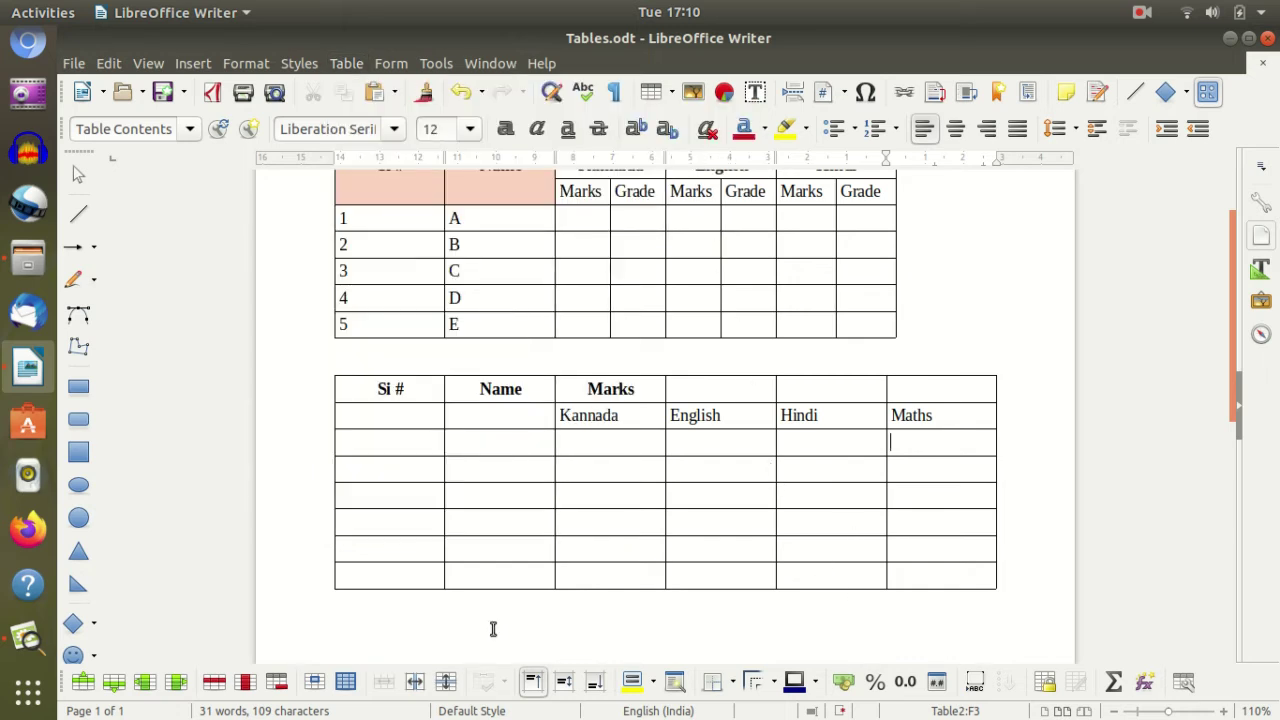
- Delete the second table's last row and its Maths column
left_click(361, 575)
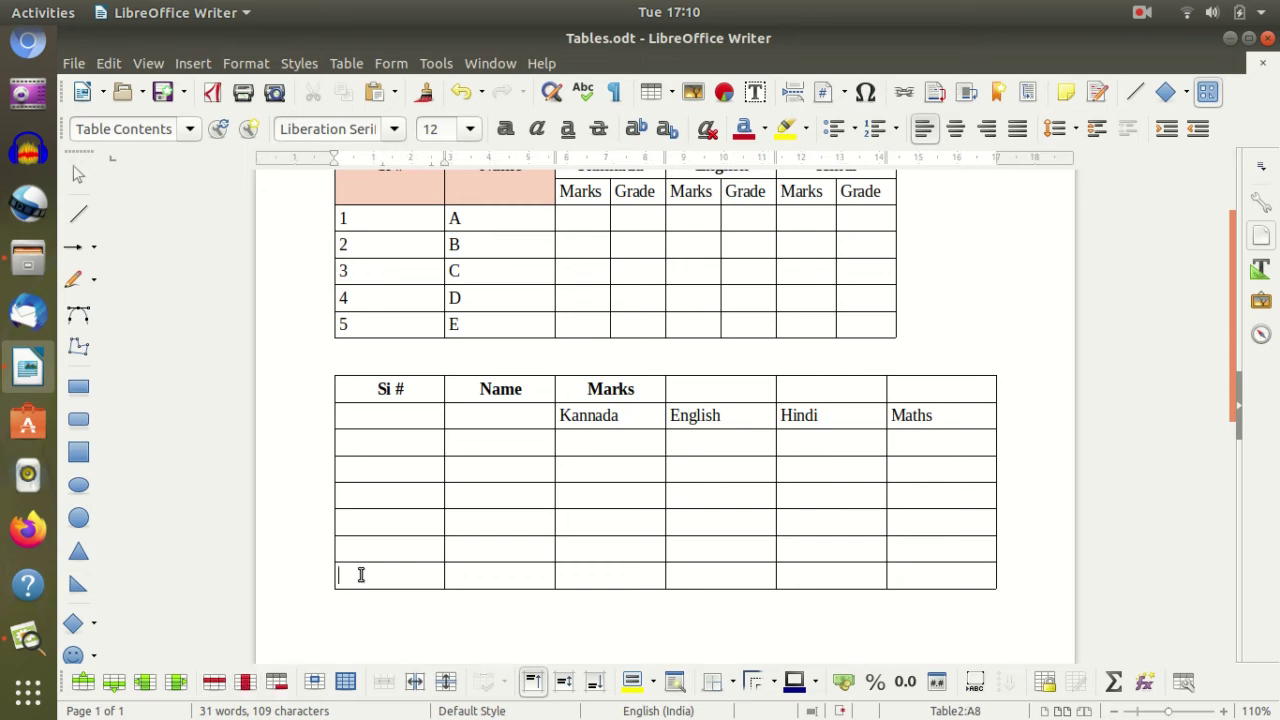
left_click(215, 683)
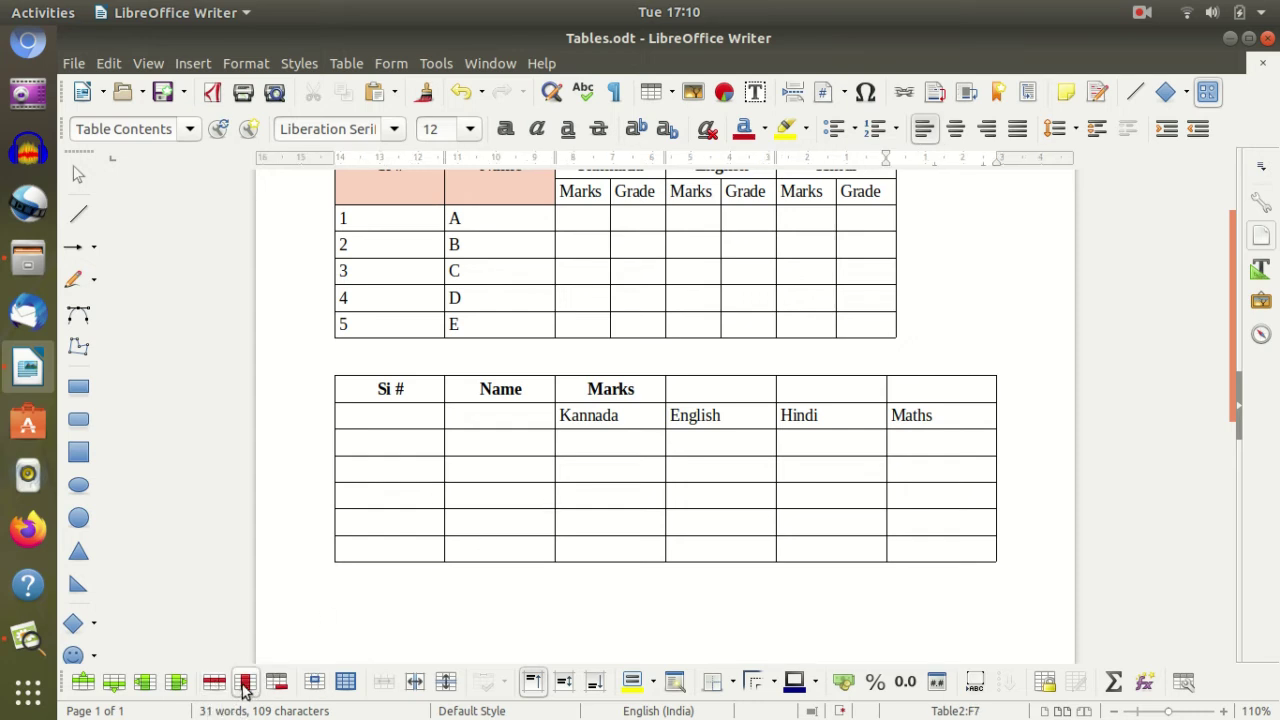
left_click(932, 378)
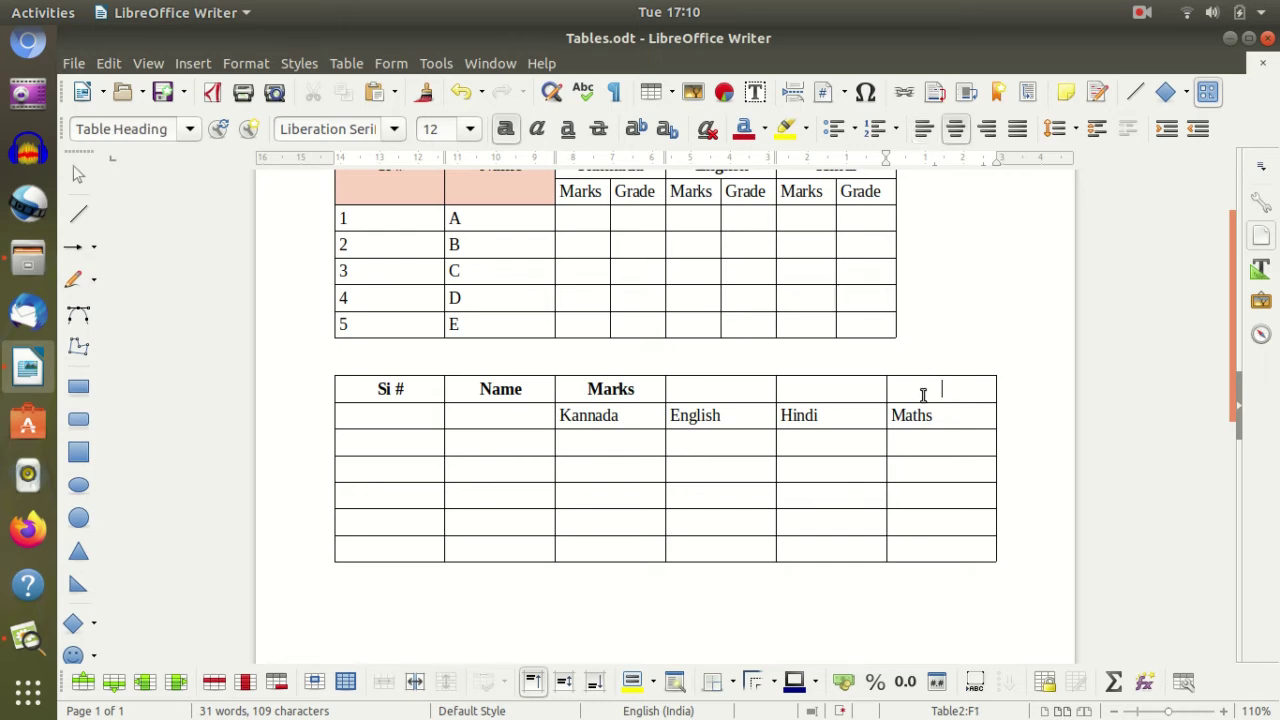
left_click(247, 681)
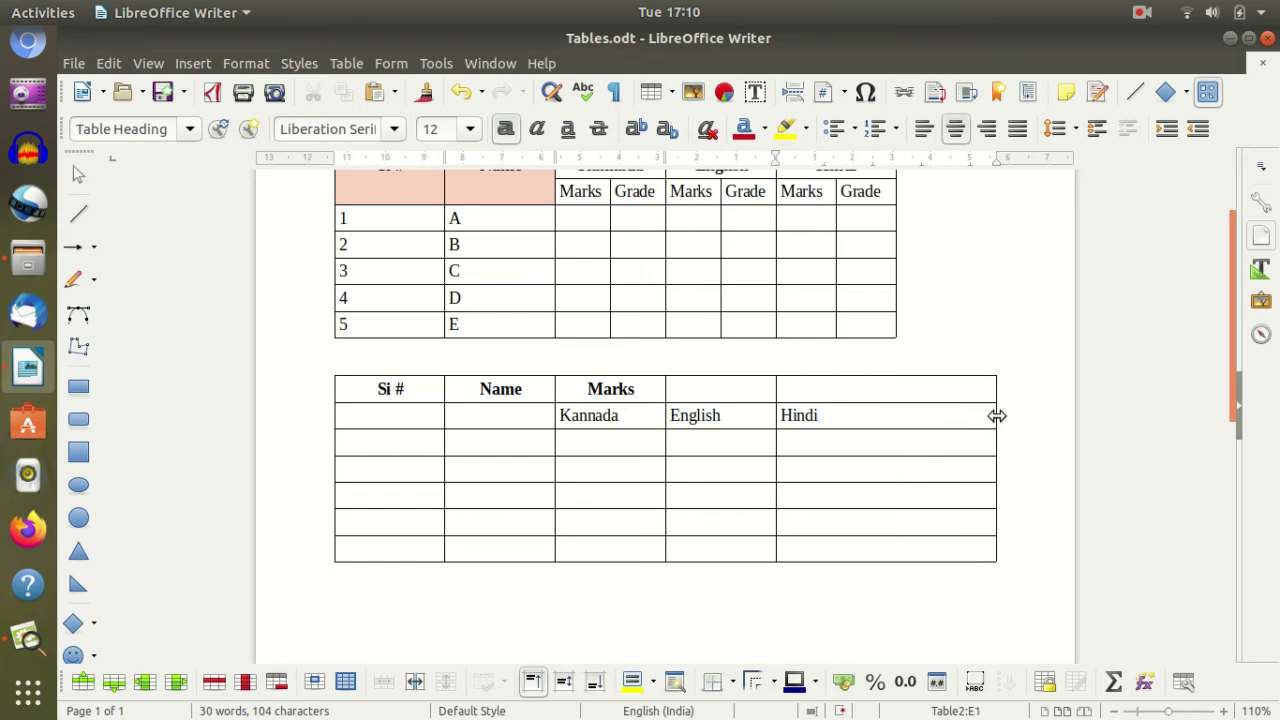
- Narrow the Hindi column by moving the second table's outer edge inward
left_click_drag(997, 416, 866, 413)
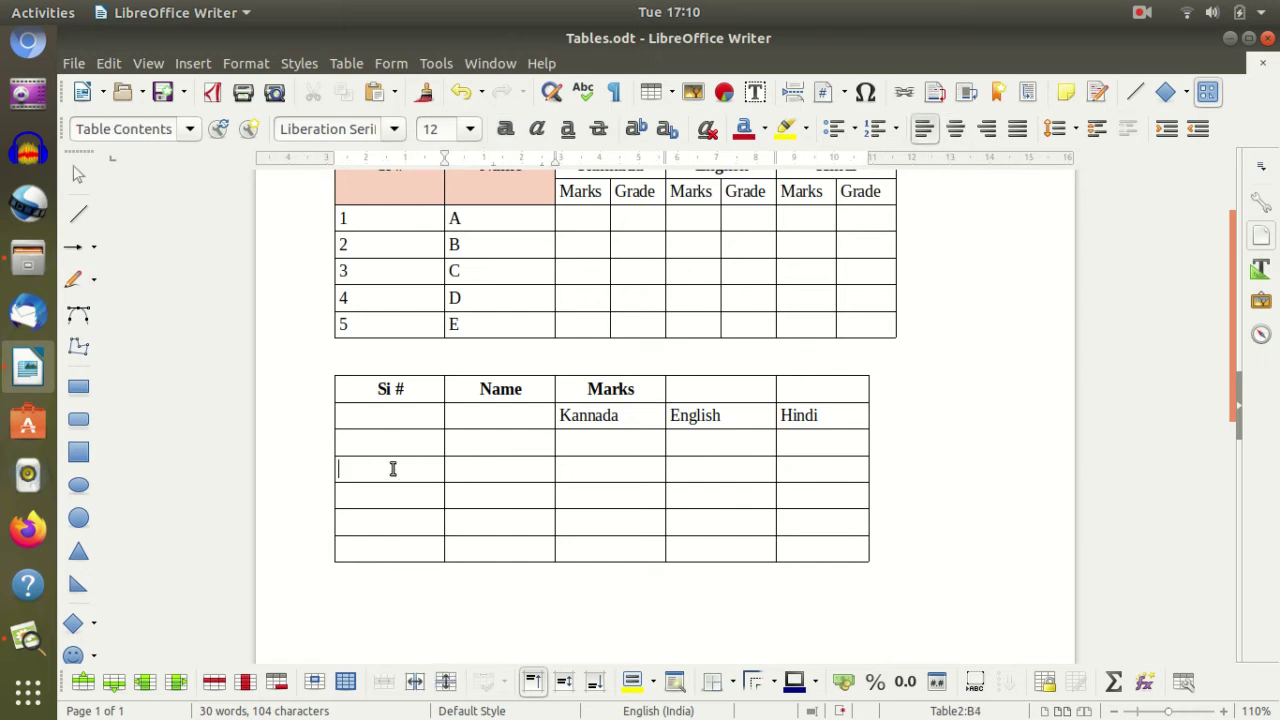
left_click(343, 446)
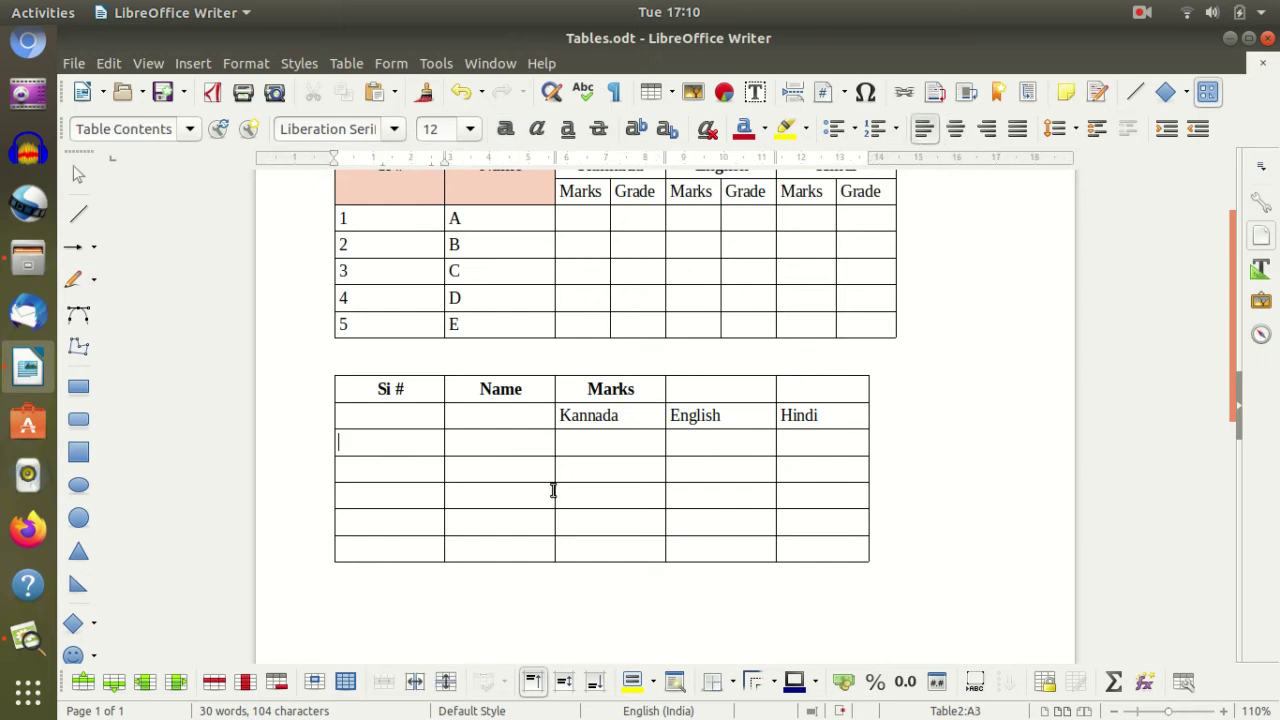
left_click(603, 480)
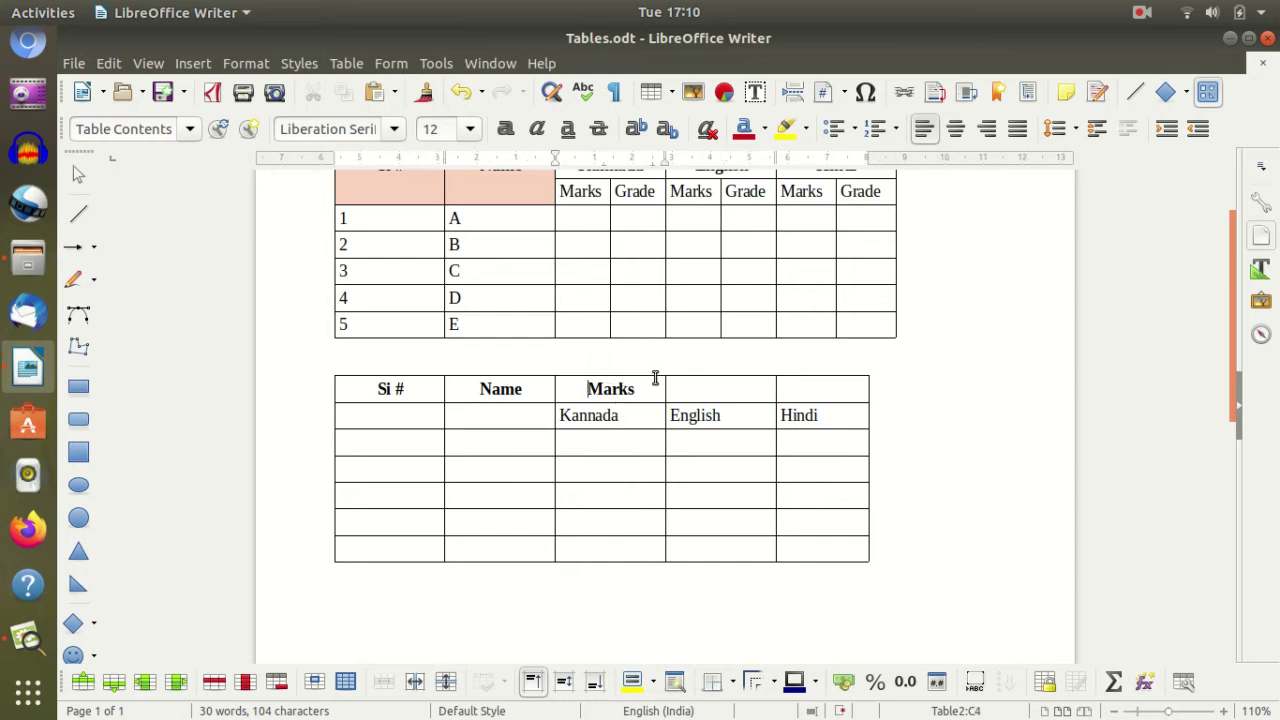
- Merge the second table's Marks heading across the three subject columns, and the Si # cell with the cell below it
left_click_drag(655, 378, 794, 374)
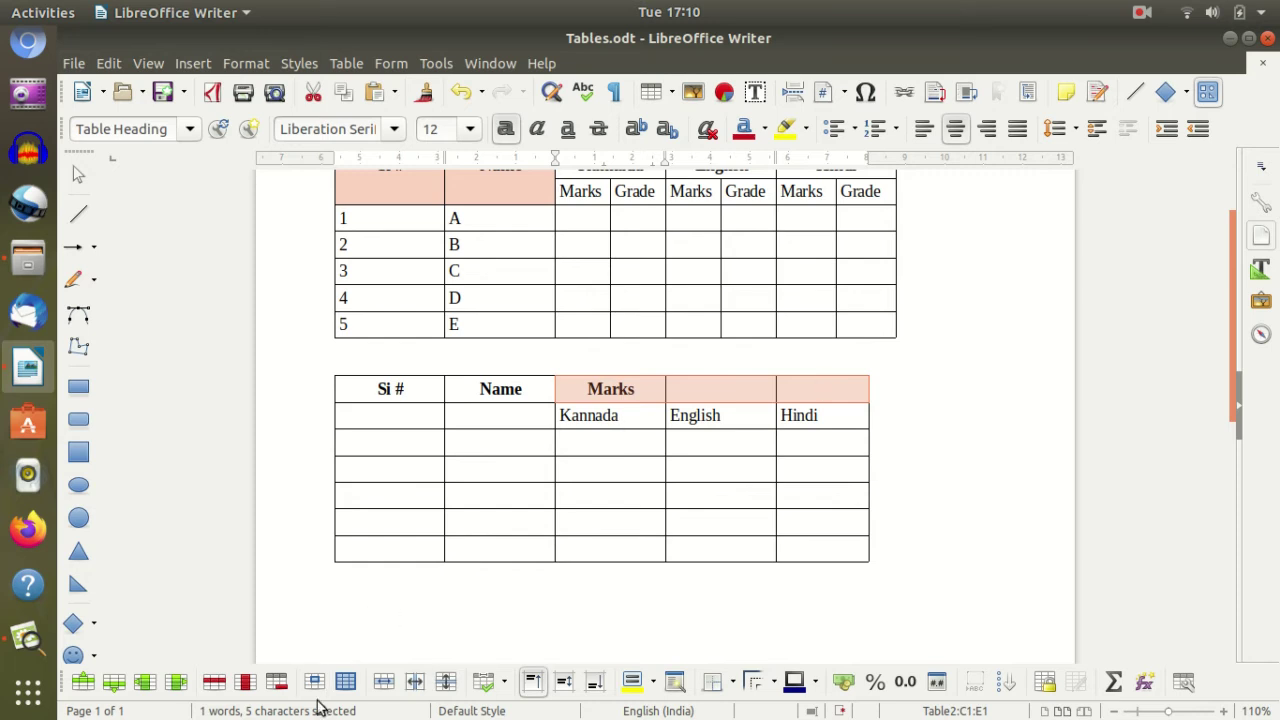
left_click(380, 683)
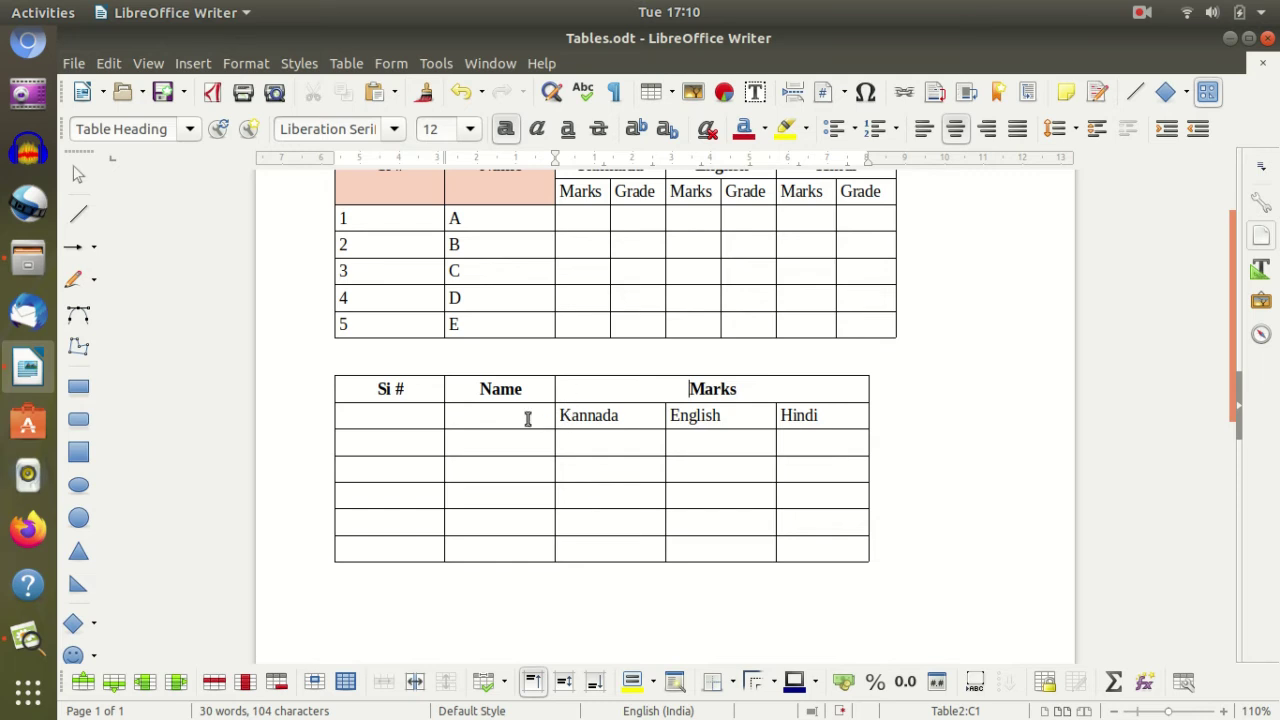
left_click_drag(429, 386, 435, 413)
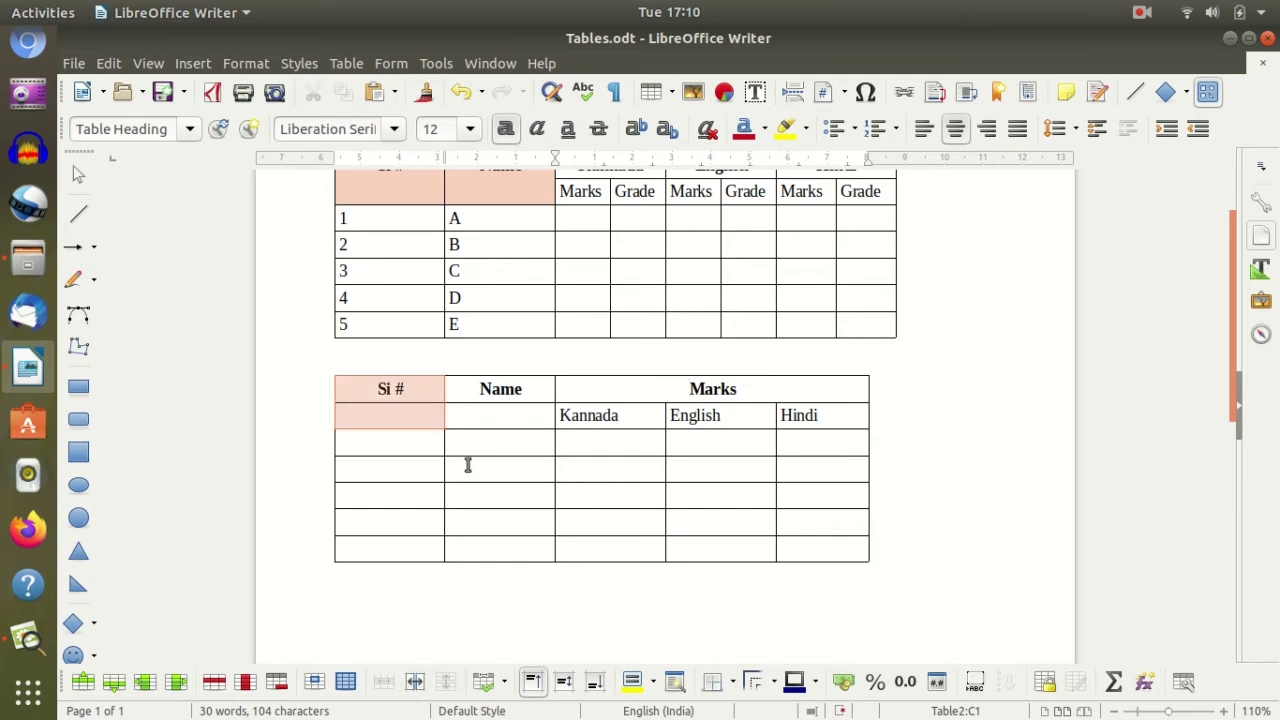
left_click(386, 682)
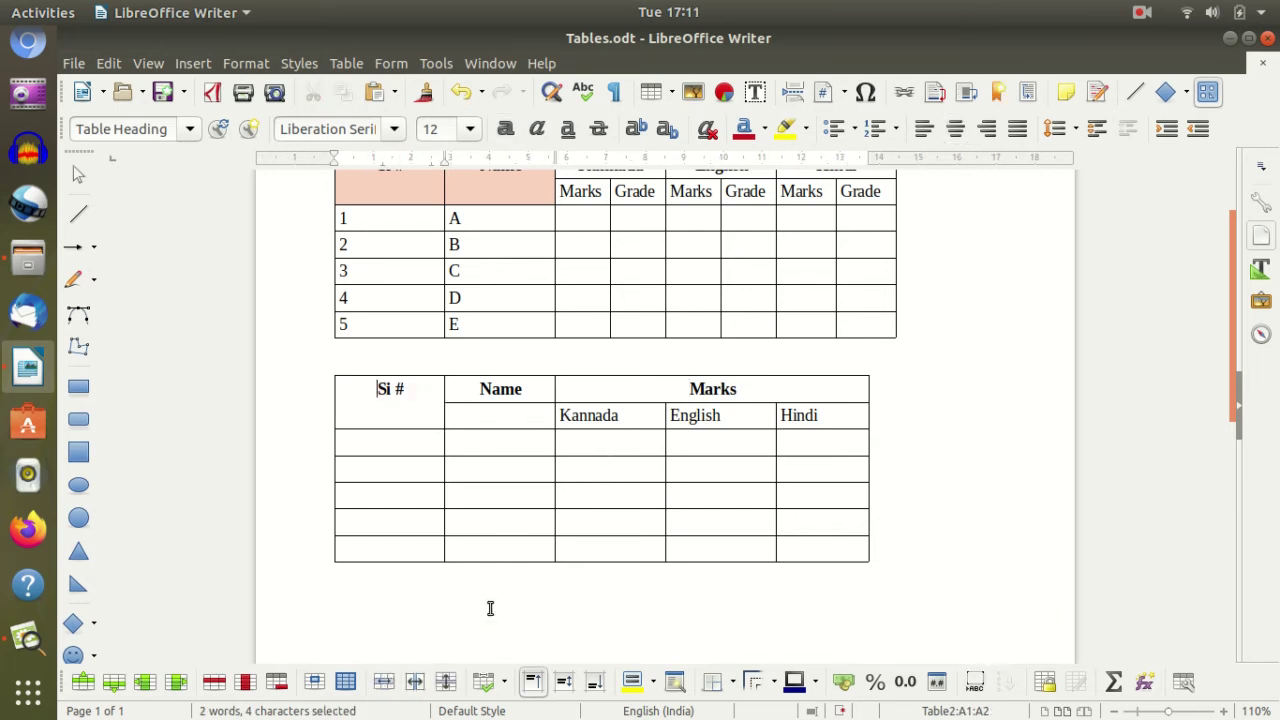
- Merge the second table's Name heading cell with the empty cell directly below it
left_click(511, 466)
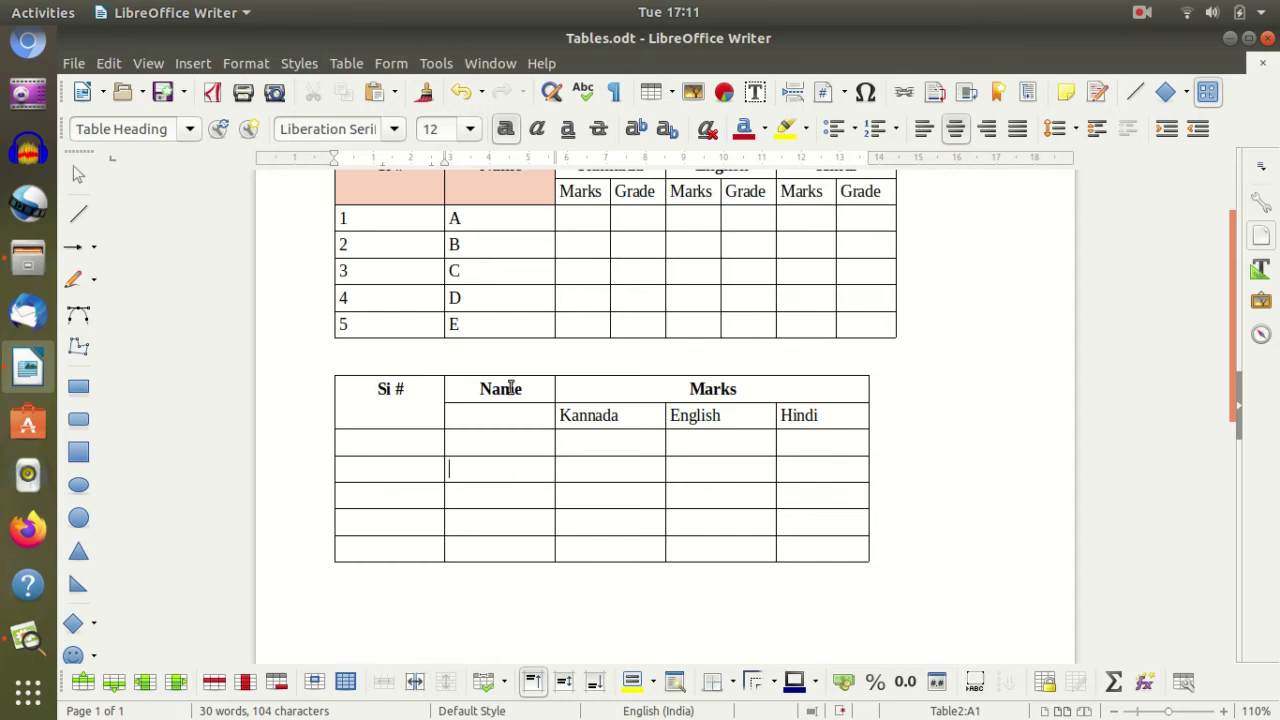
left_click_drag(534, 394, 540, 422)
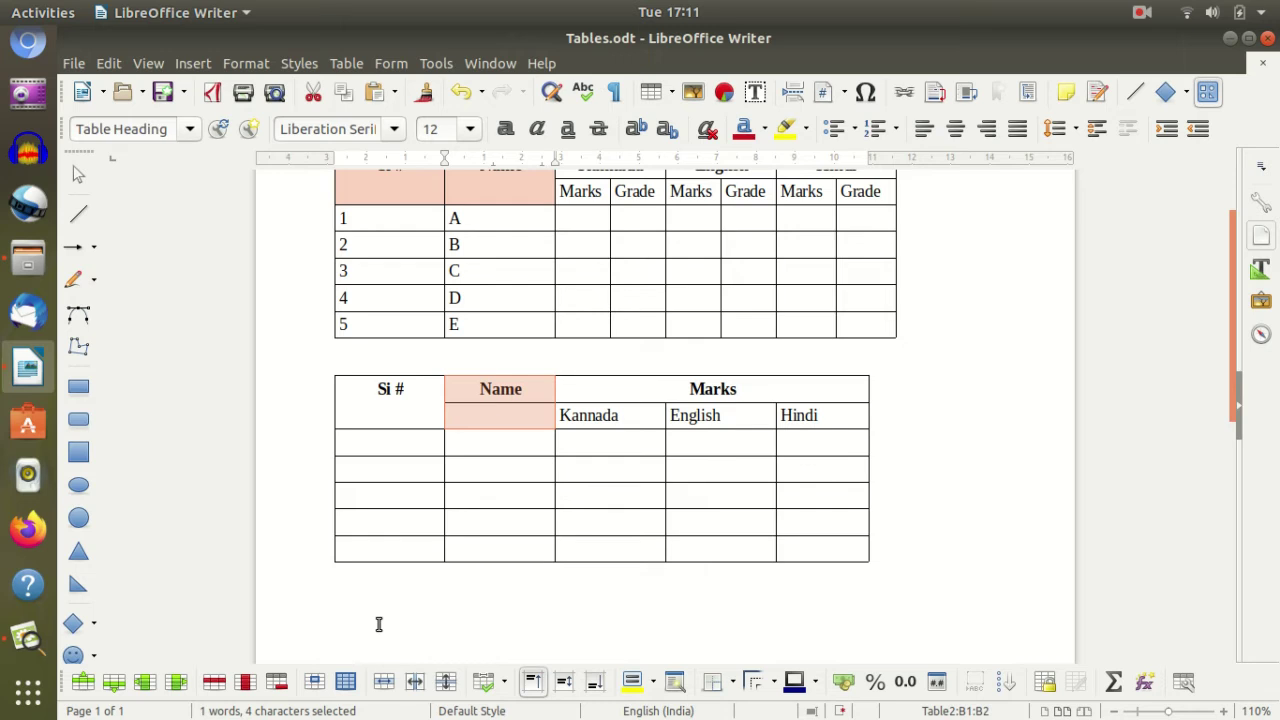
left_click(510, 497)
left_click_drag(509, 400, 520, 420)
left_click(388, 684)
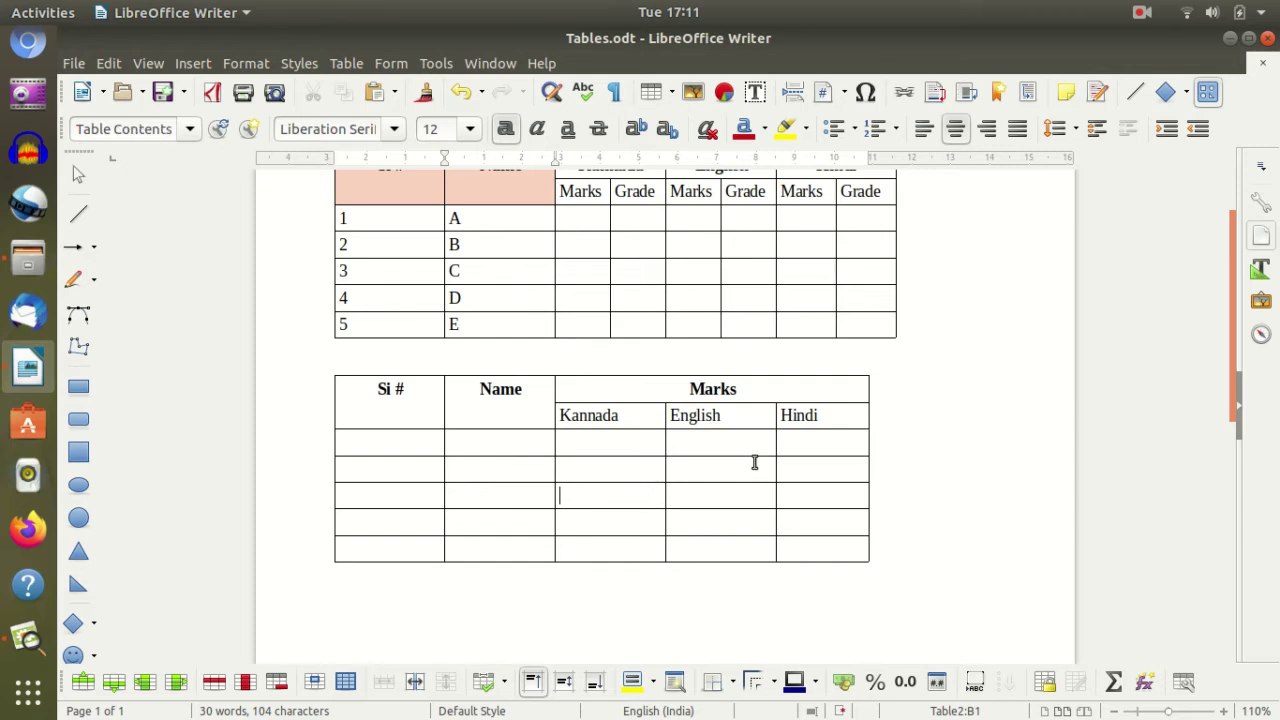
- Fill the second table's Si # column with 1 to 5 and its Name column with A to E
scroll(752, 460, "up", 3)
scroll(651, 457, "down", 2)
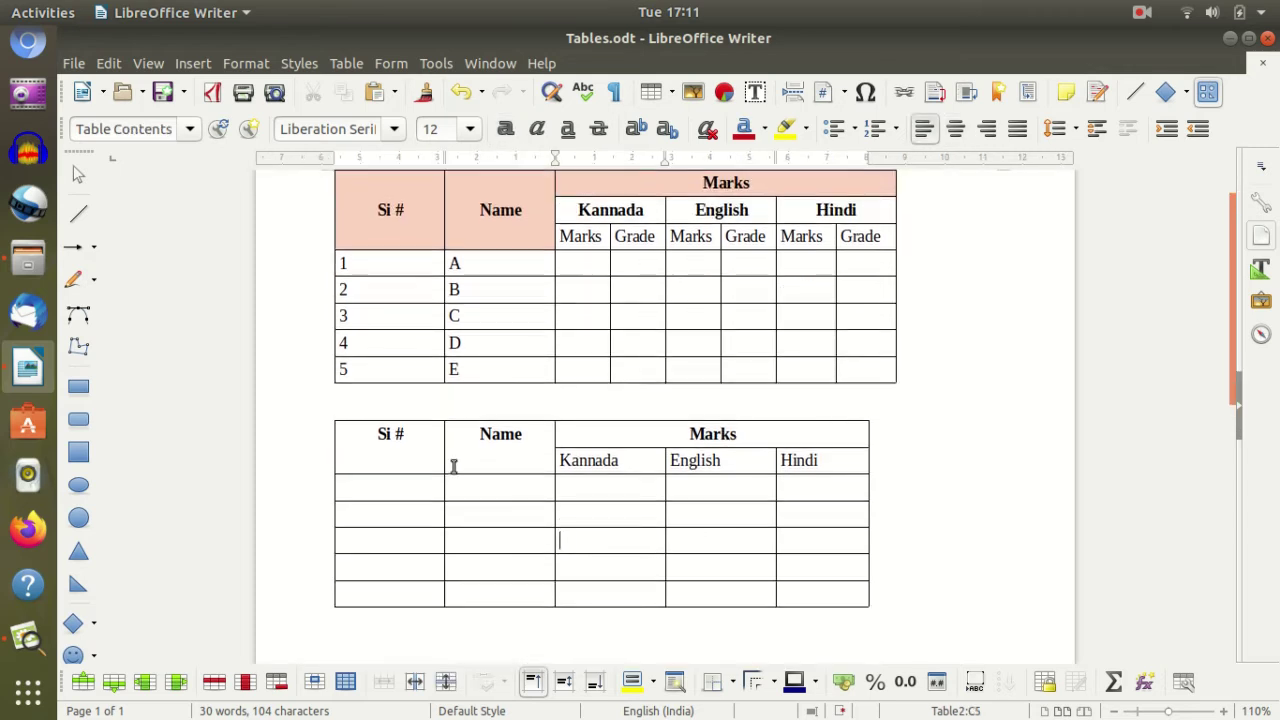
scroll(453, 467, "down", 1)
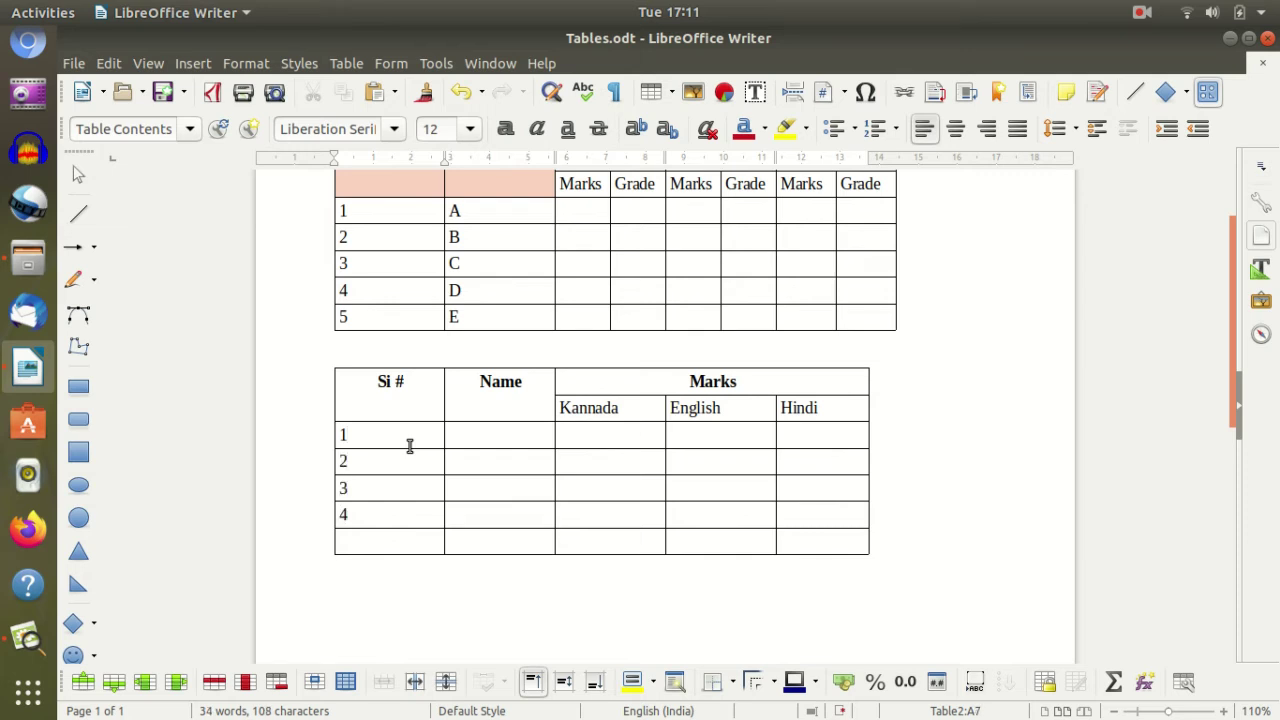
left_click(463, 438)
type("A")
type("B")
key("Down")
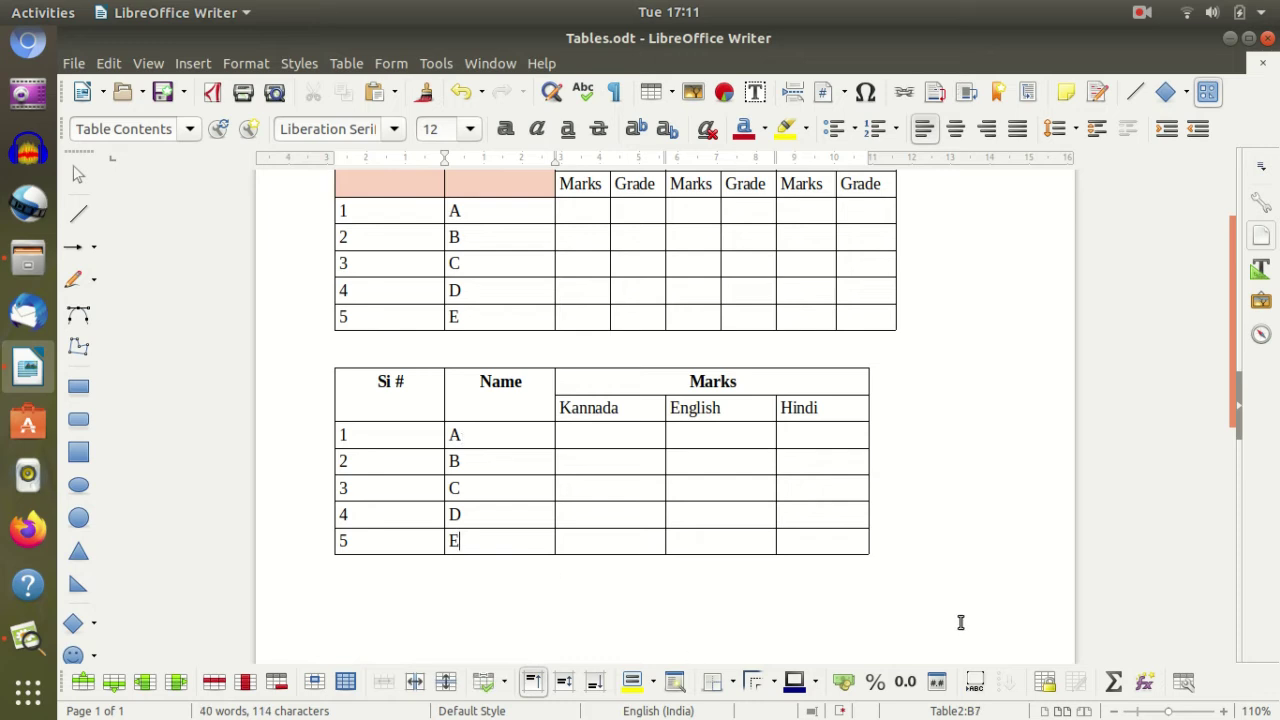
- Compare the Marks and Grade subdivisions of the first table with the subject columns of the second table
scroll(960, 622, "up", 1)
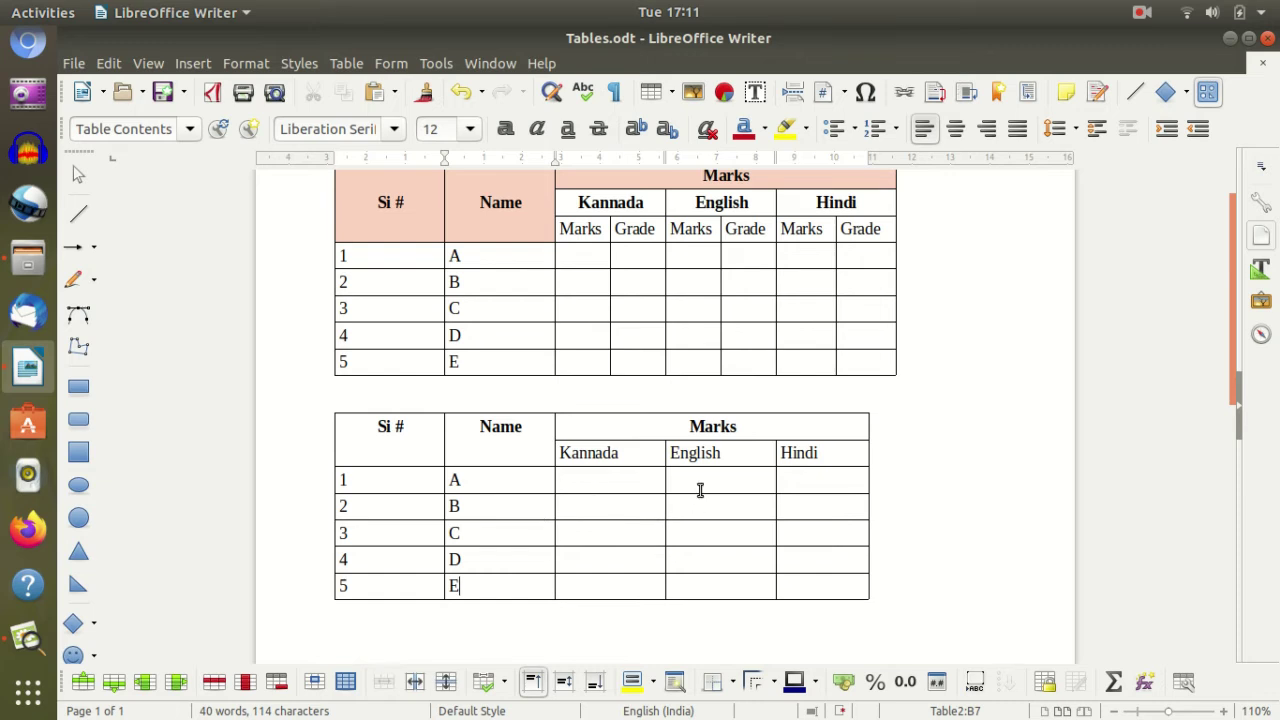
scroll(625, 463, "up", 2)
scroll(625, 463, "down", 2)
scroll(600, 463, "down", 2)
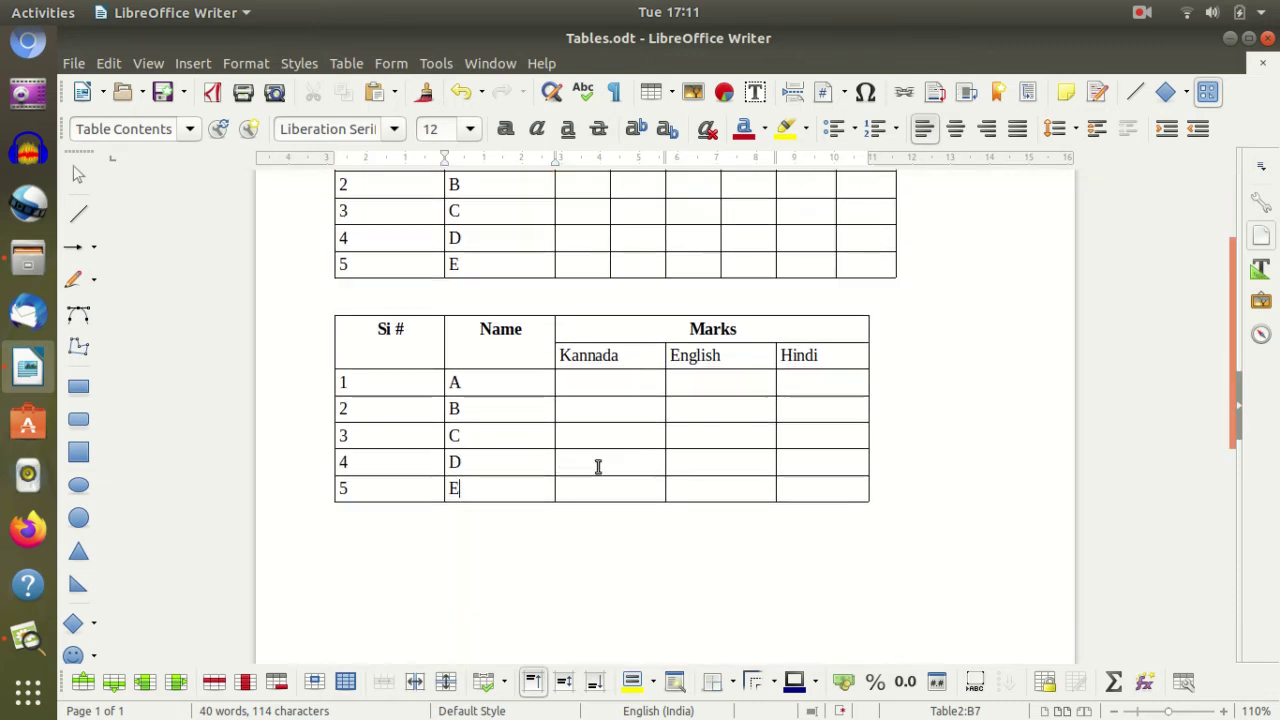
scroll(605, 440, "up", 1)
scroll(563, 214, "up", 2)
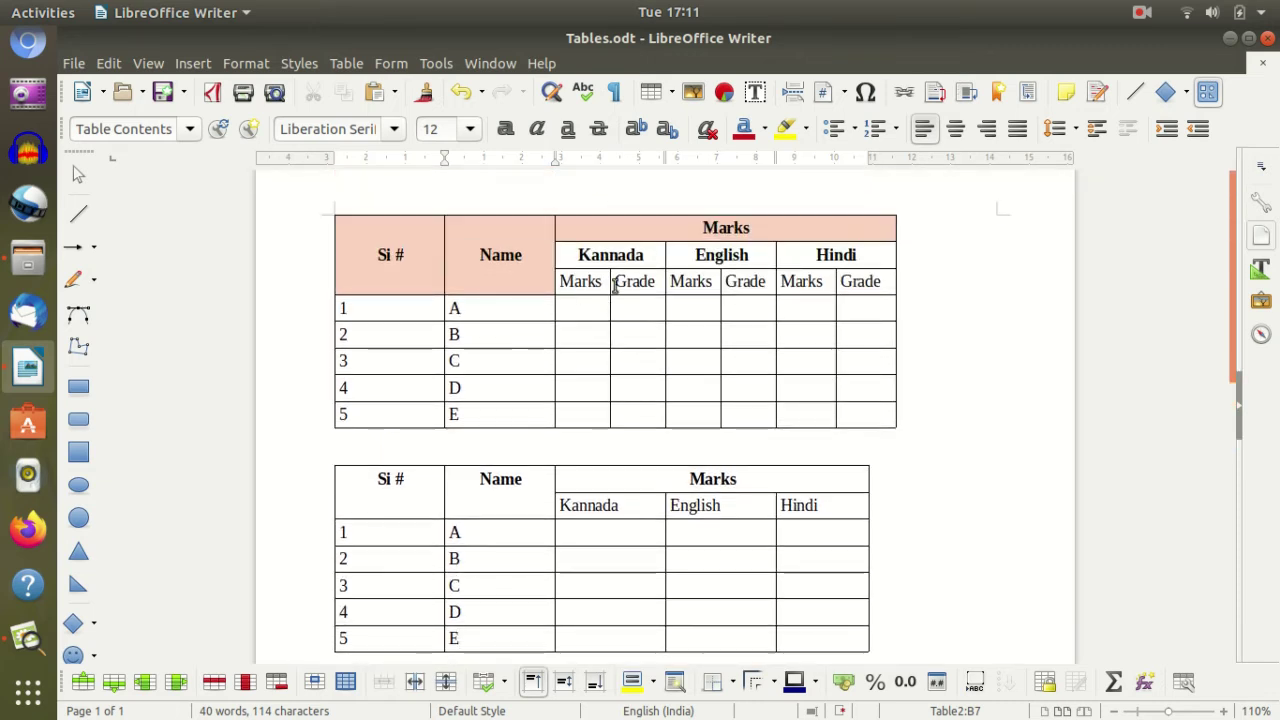
left_click(591, 530)
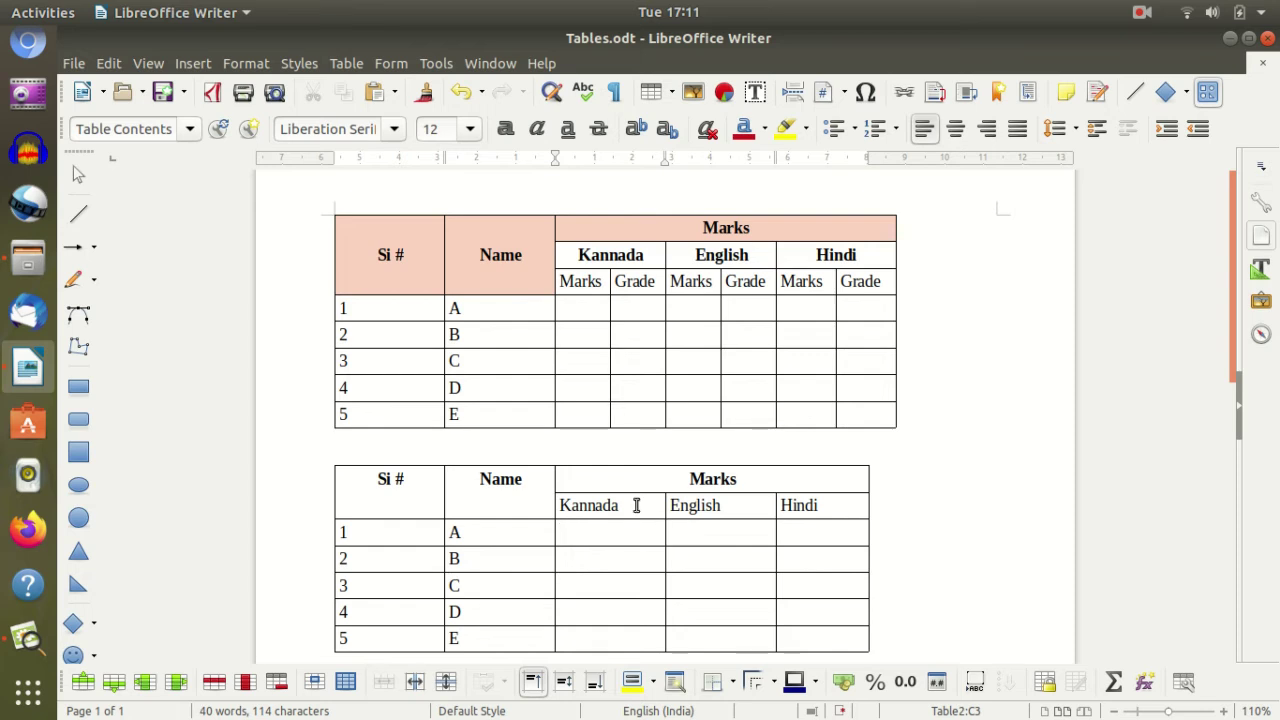
left_click(649, 476)
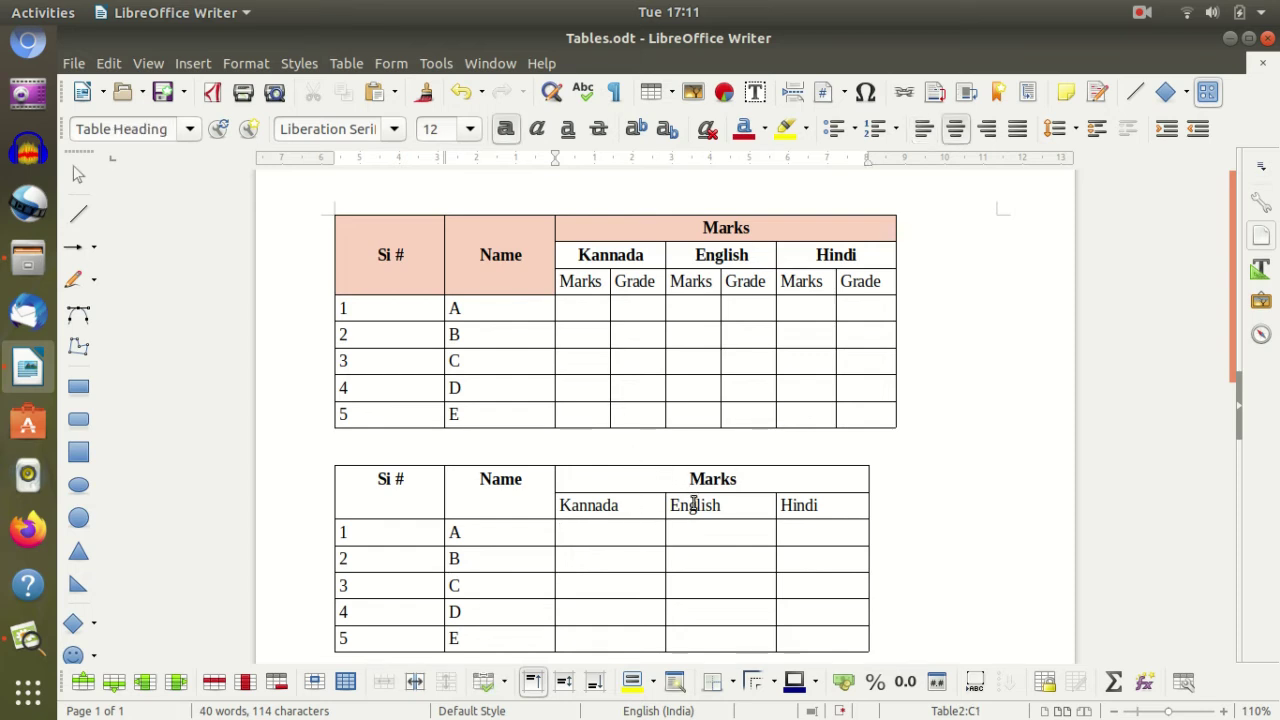
- Split the cell under Kannada in row 1 of the second table vertically into 2 cells
left_click(616, 528)
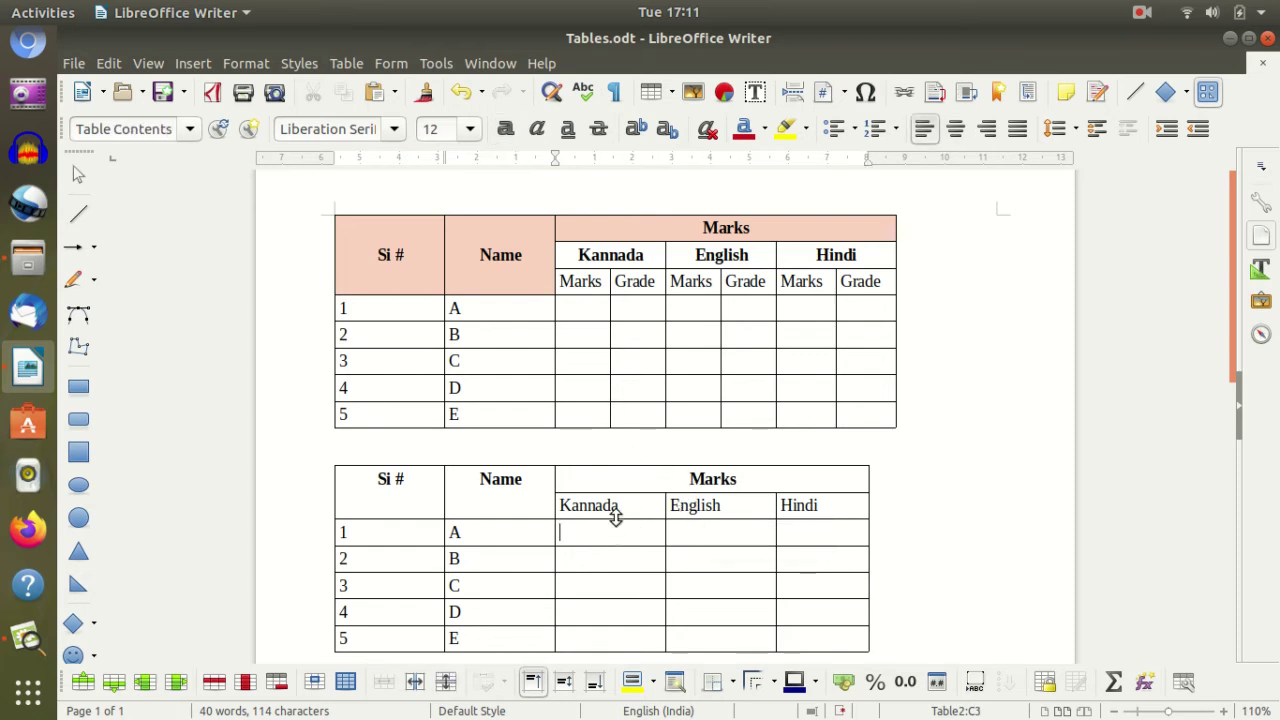
scroll(700, 540, "down", 2)
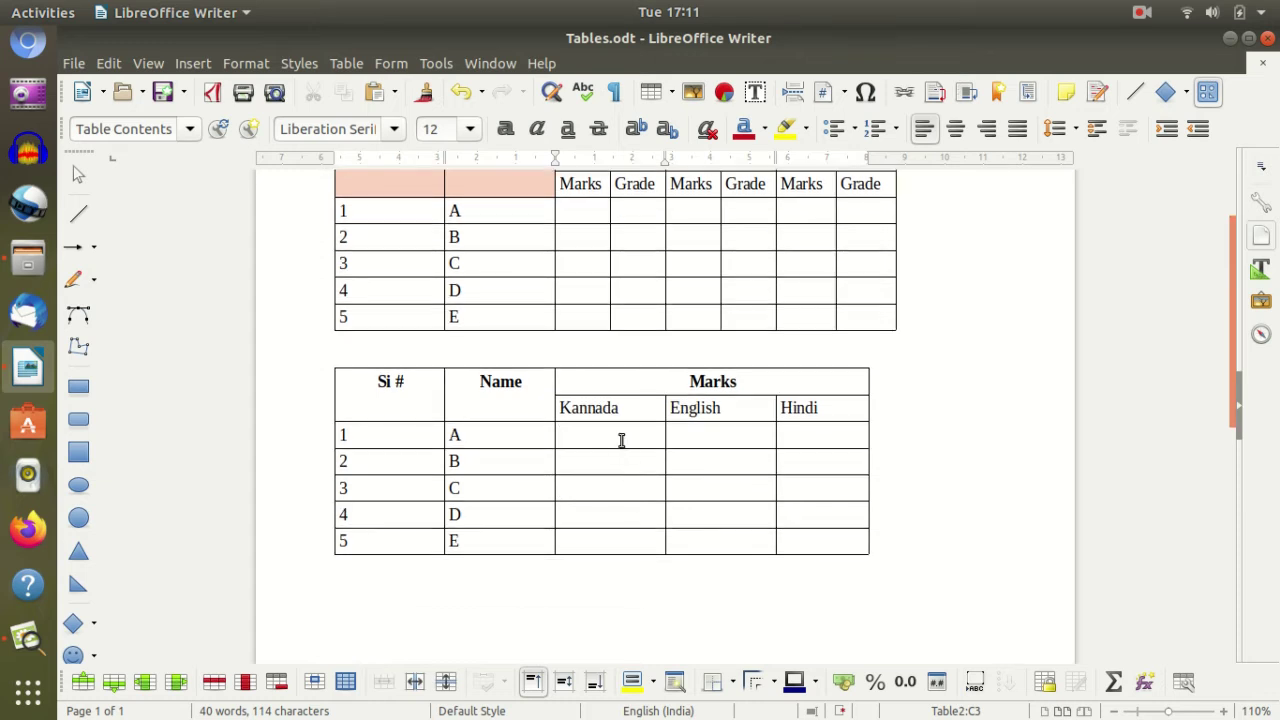
left_click(414, 684)
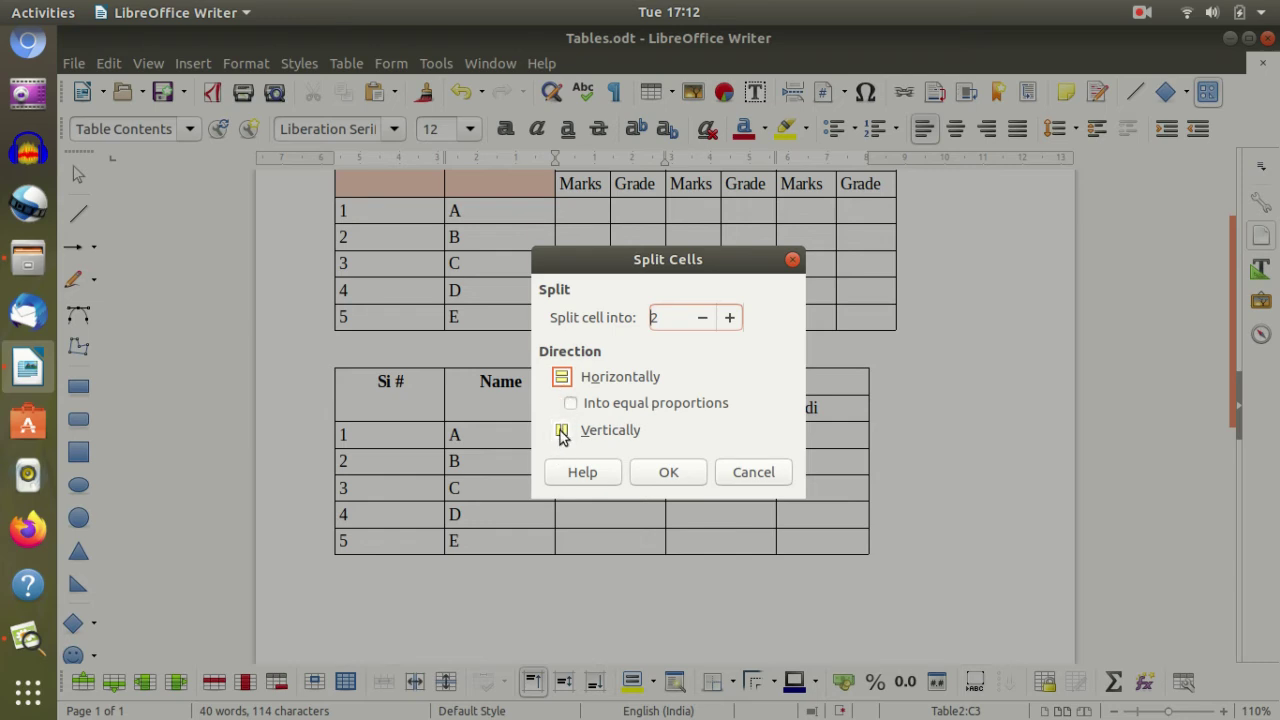
left_click(561, 430)
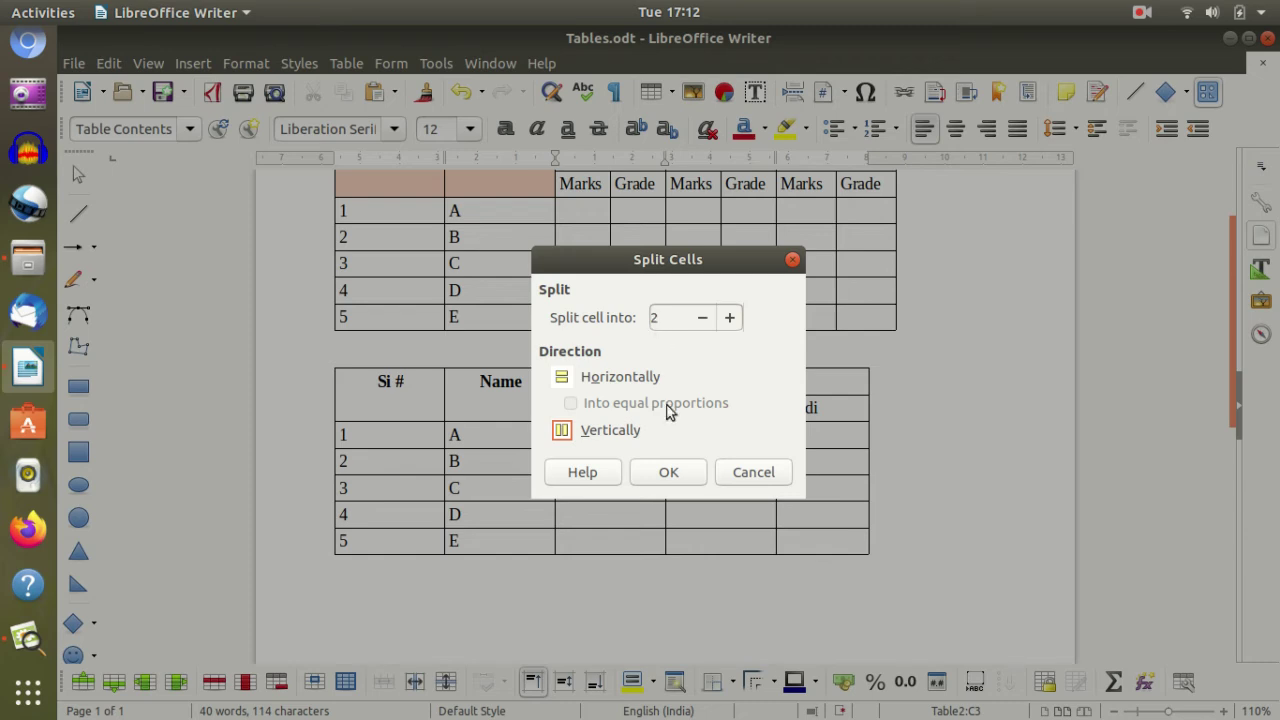
left_click(669, 478)
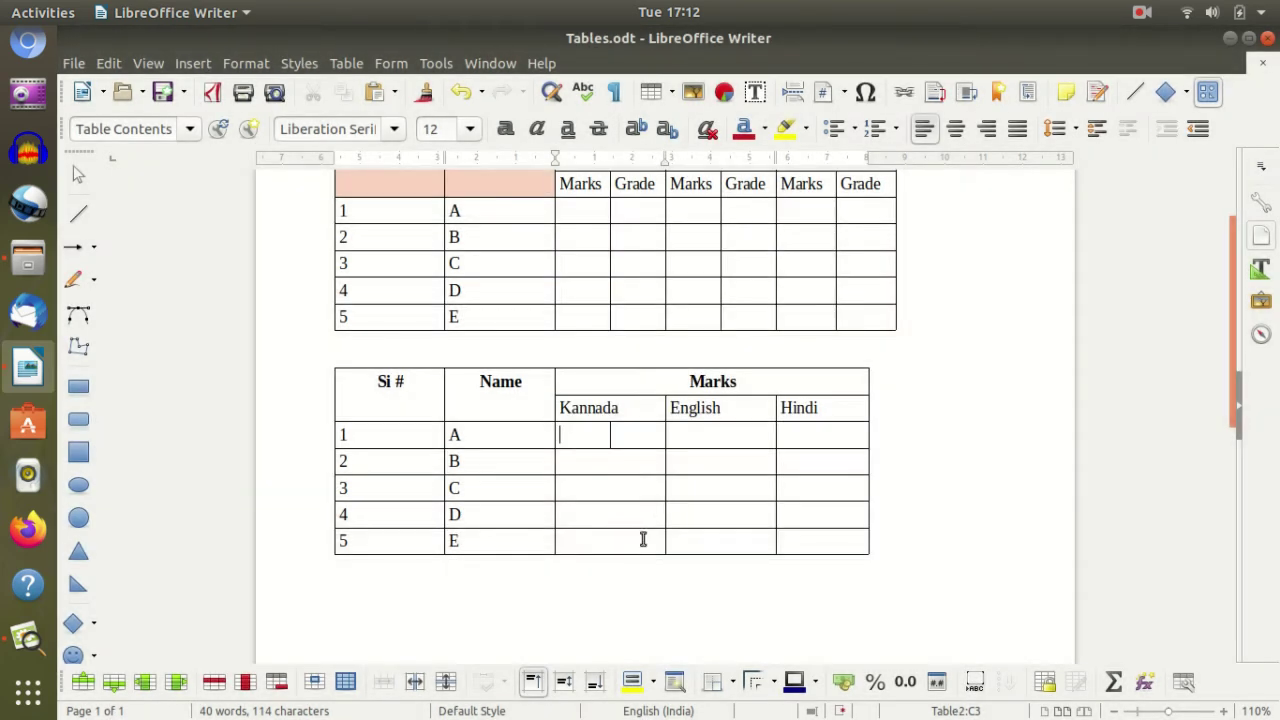
- Split the Kannada cells in rows 2 to 5 of the second table vertically into 2 cells each
left_click_drag(614, 457, 617, 543)
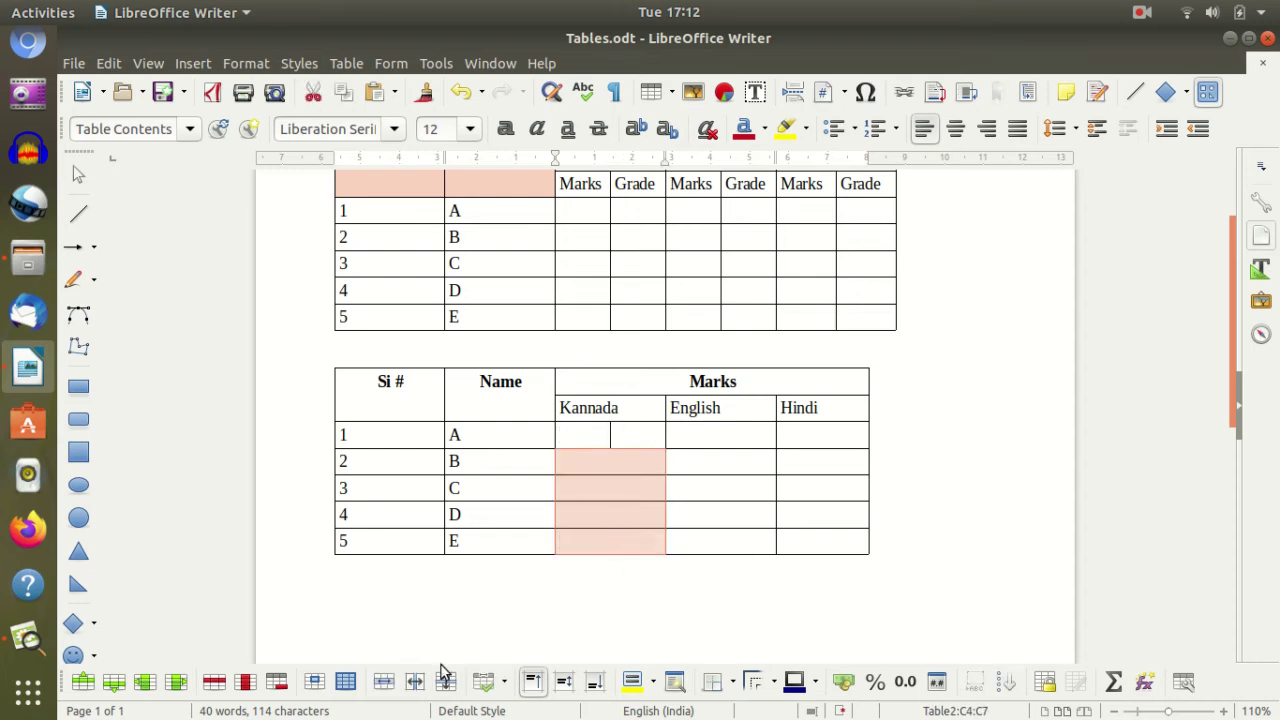
left_click(414, 681)
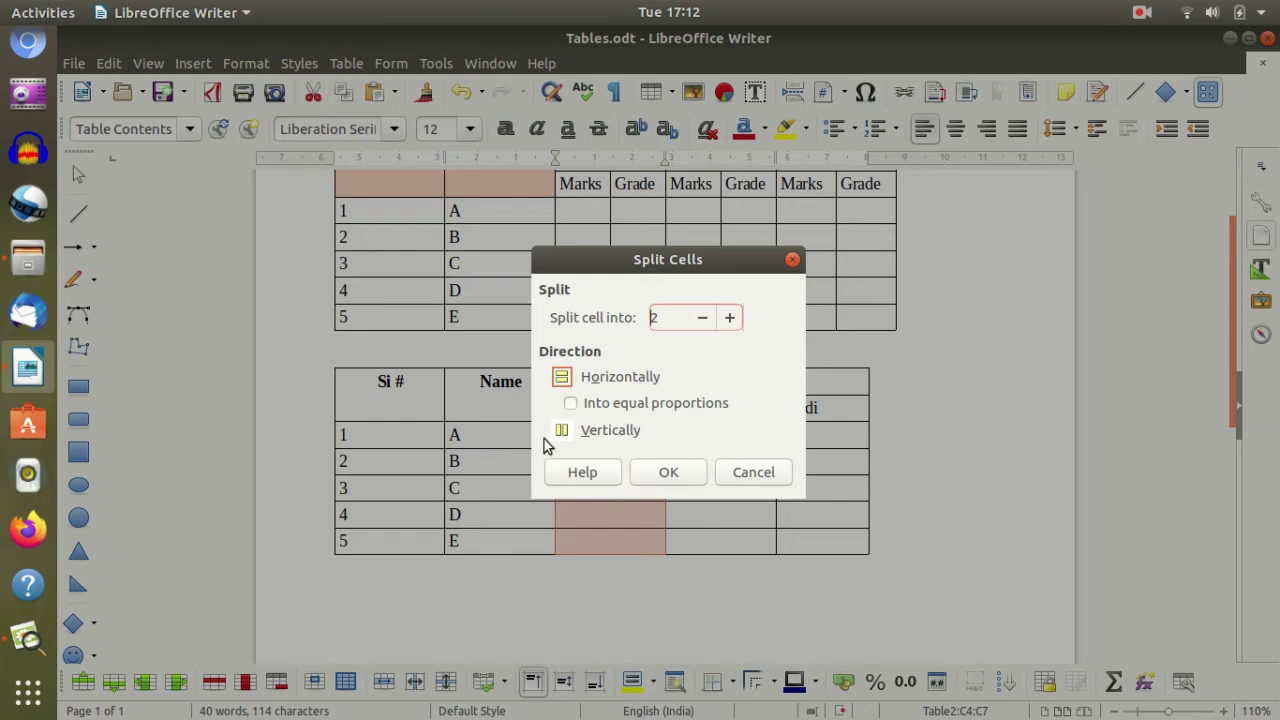
left_click(561, 430)
left_click(668, 476)
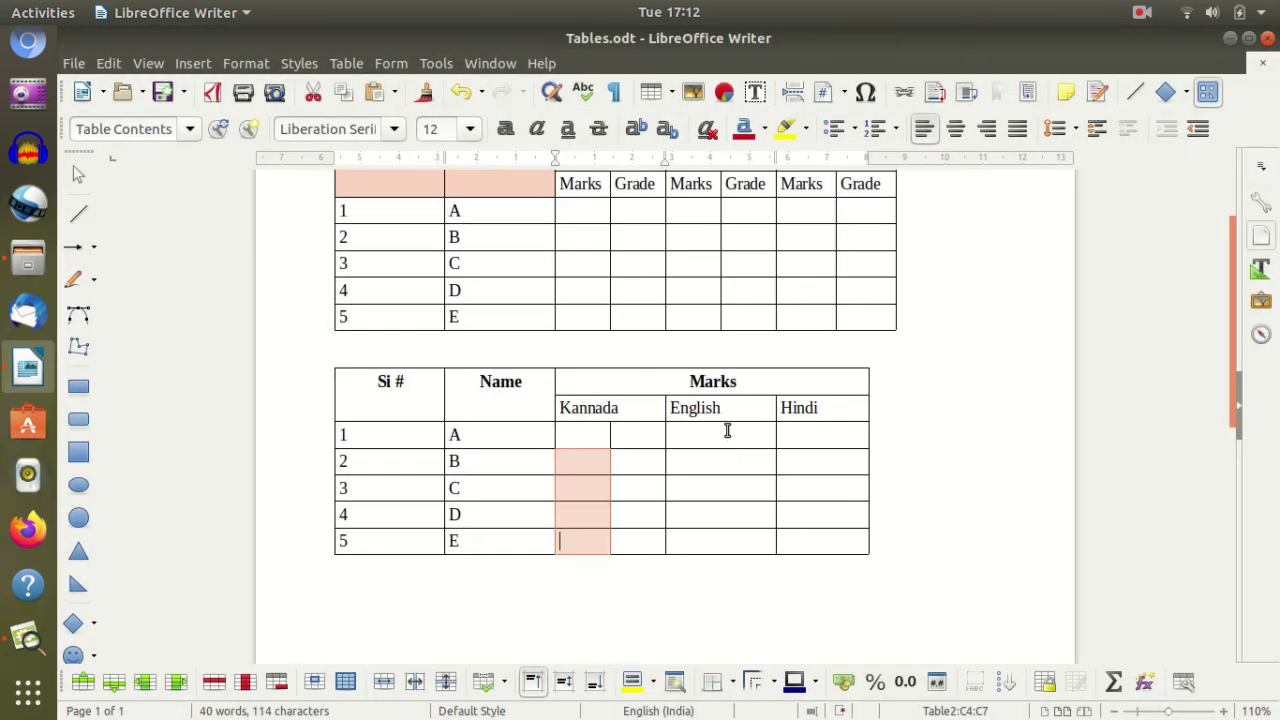
- Split the English cells in rows 1 to 5 of the second table vertically into 2 cells each
left_click_drag(726, 430, 745, 531)
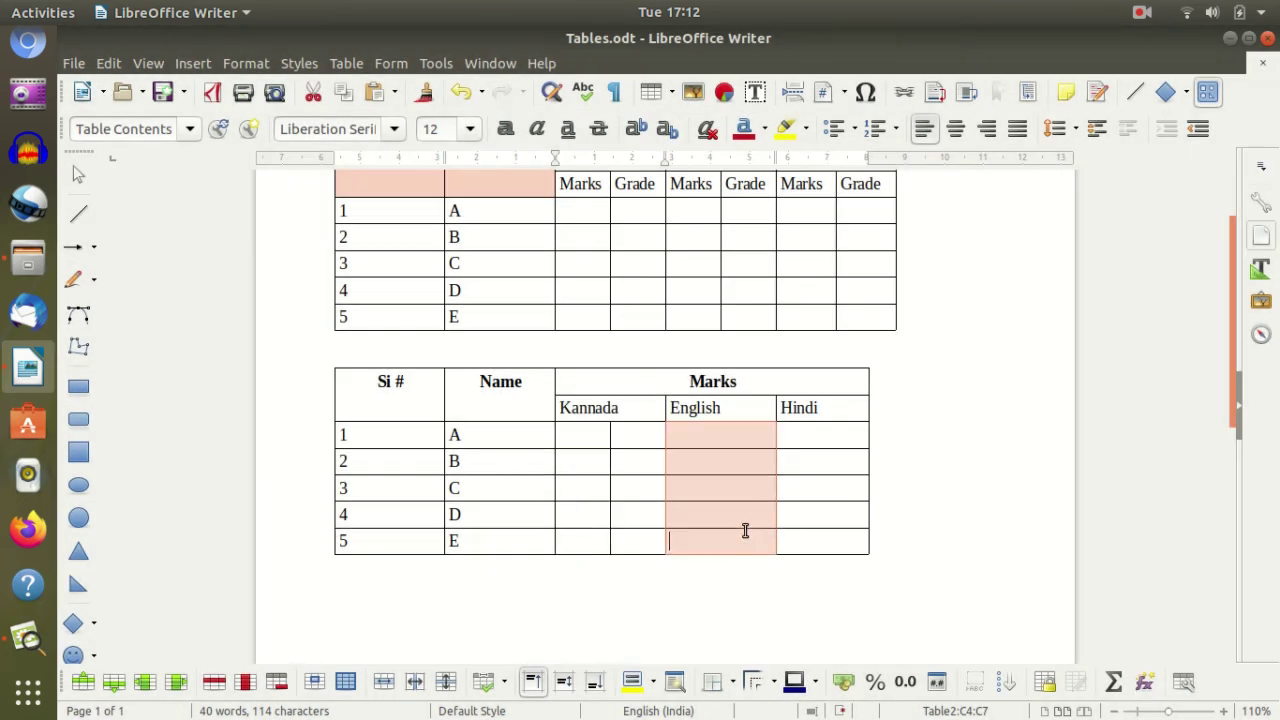
left_click(414, 681)
left_click(561, 430)
left_click(668, 472)
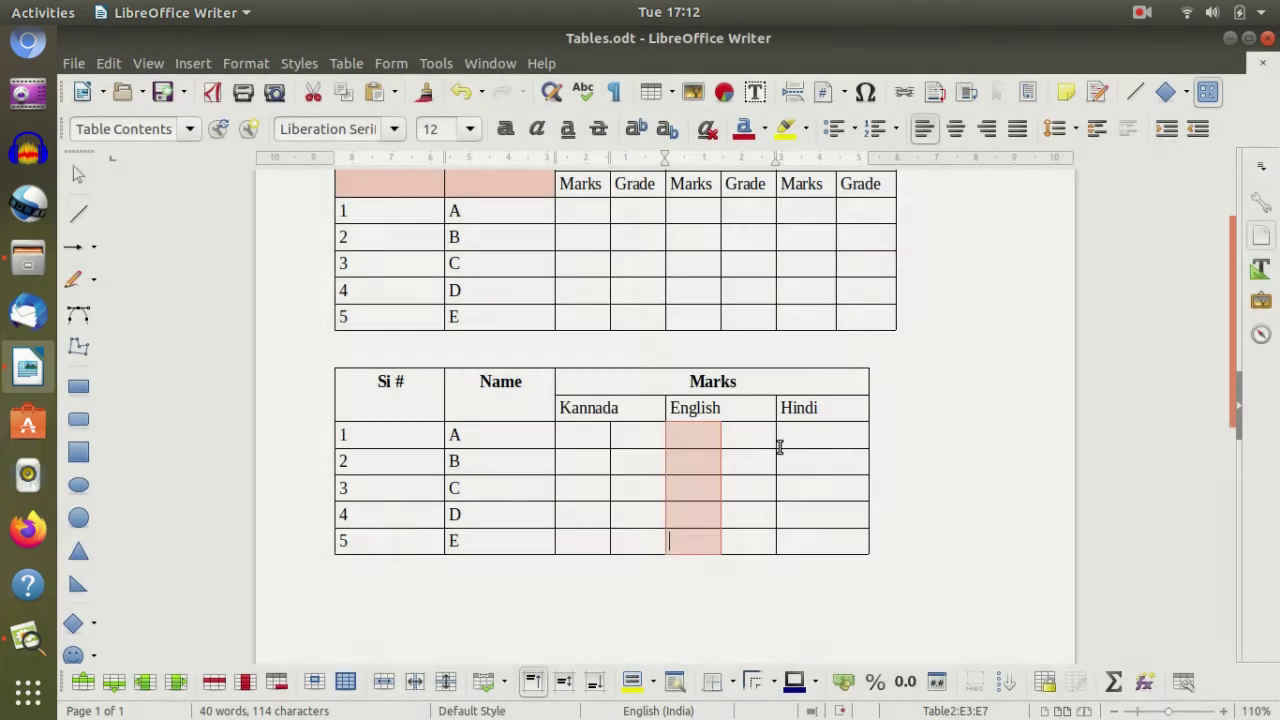
- Split the Hindi cells in rows 1 to 5 of the second table vertically into 2 cells each
left_click_drag(823, 437, 806, 549)
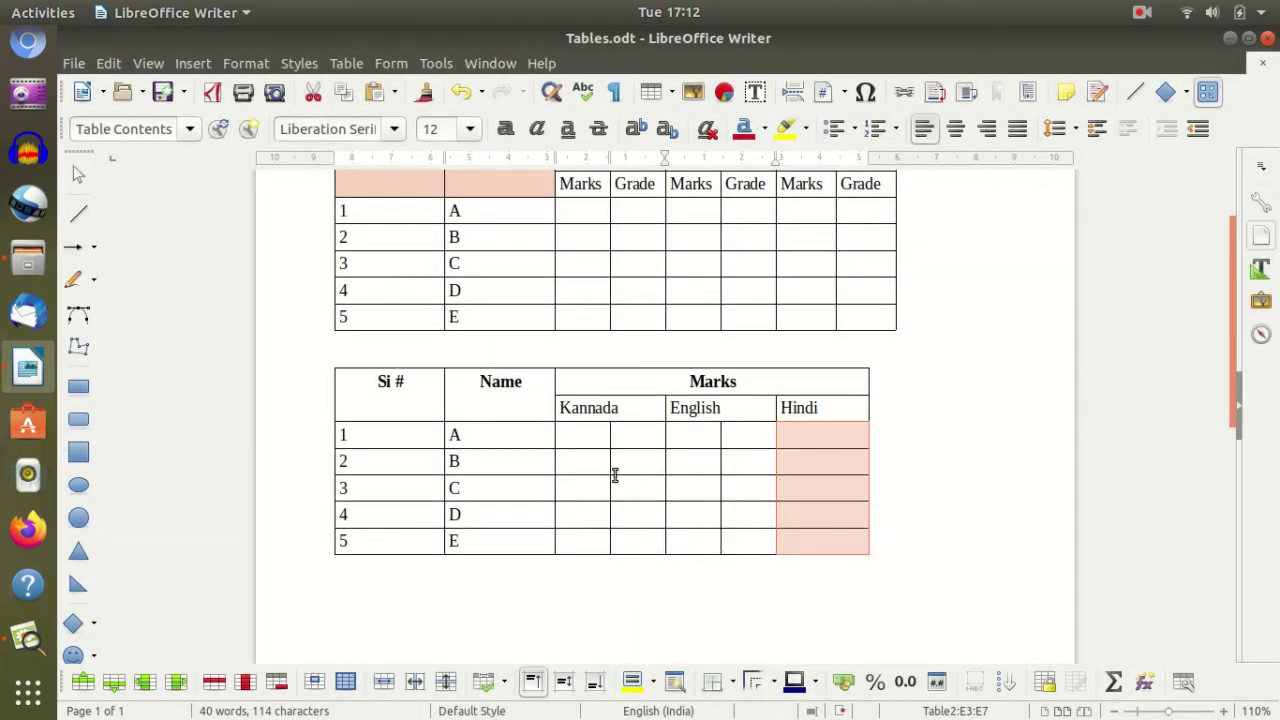
left_click(414, 681)
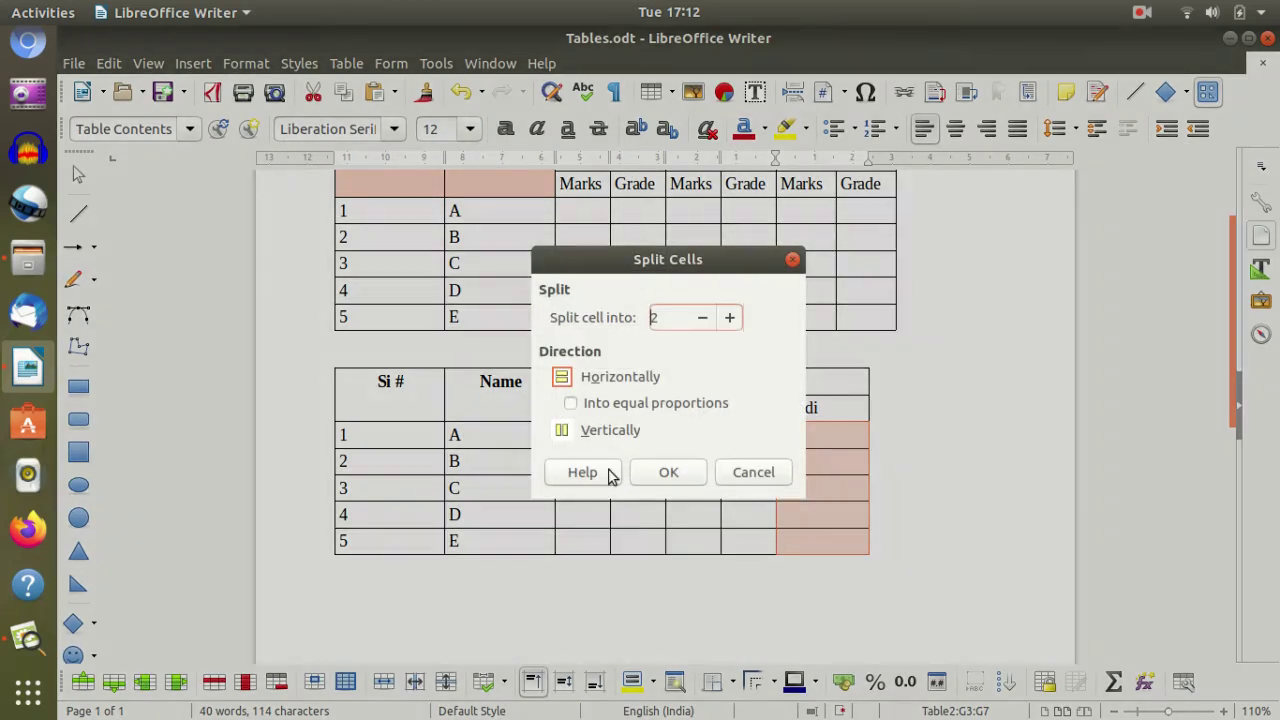
left_click(561, 430)
left_click(665, 474)
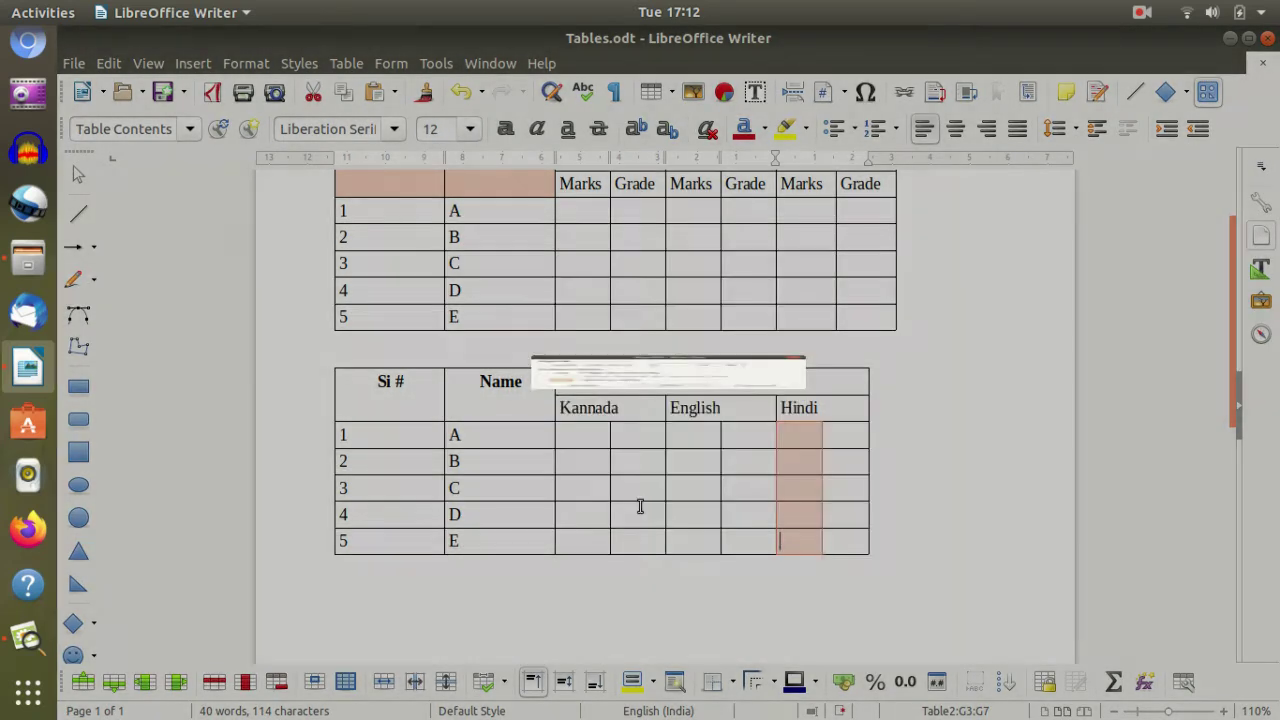
- Enter Marks and Grade in the two split cells directly below Kannada
left_click(591, 433)
type("Marks")
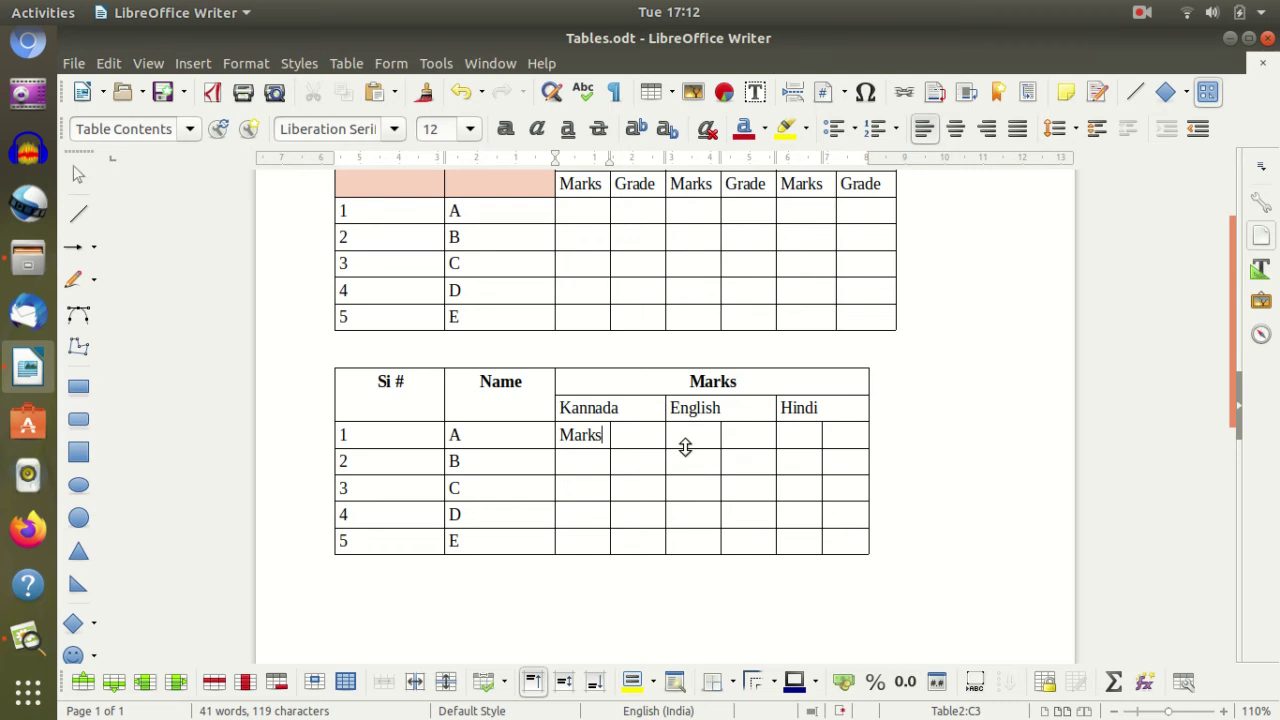
key("Tab")
type("G")
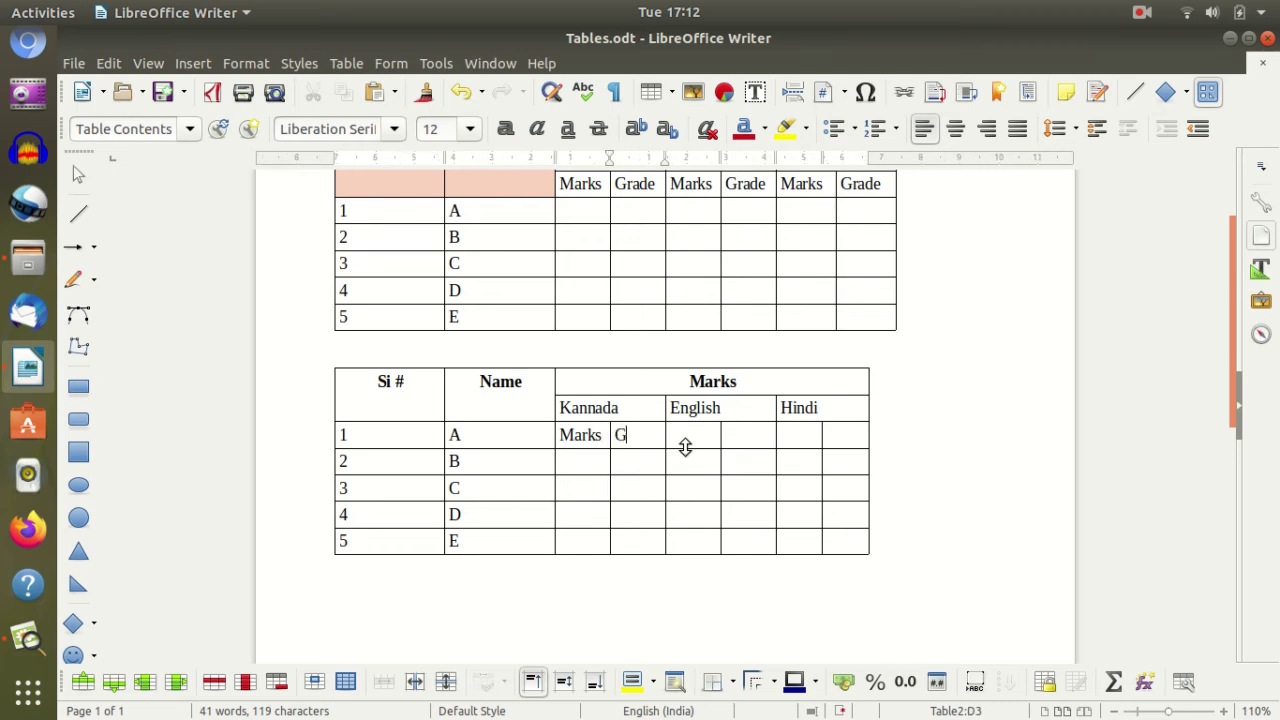
type("rade")
left_click(645, 495)
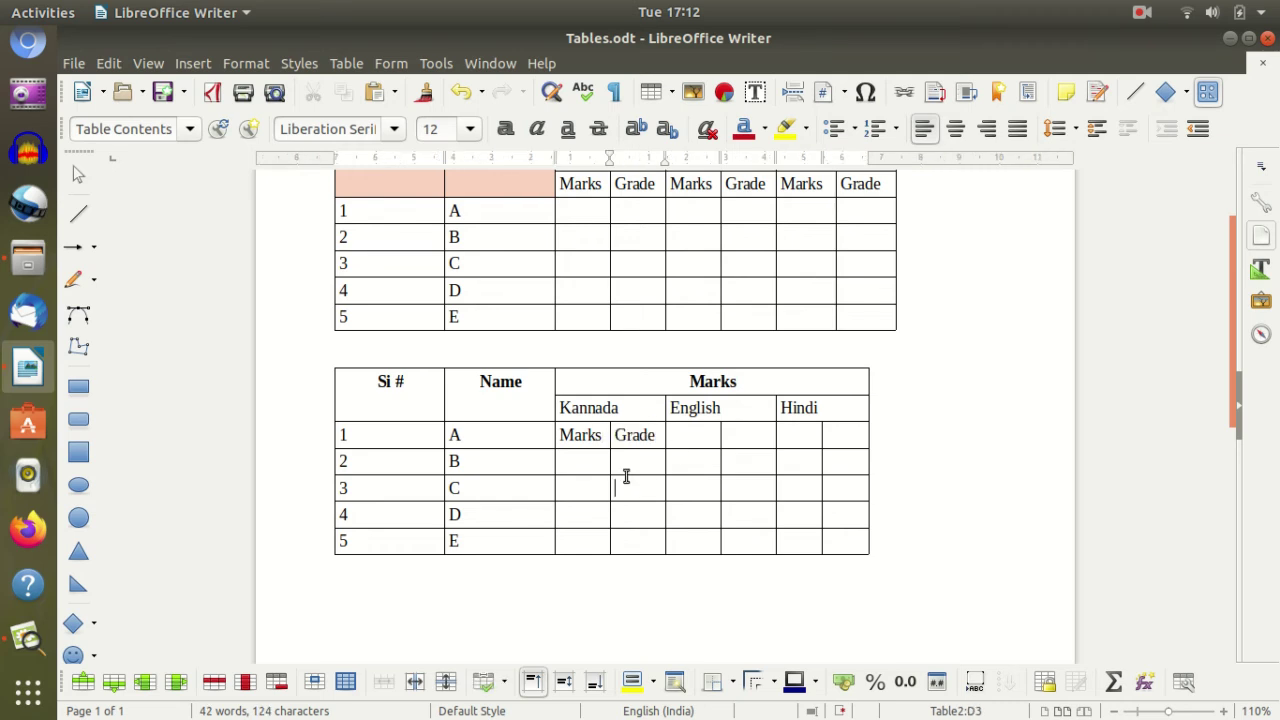
- Copy the Marks and Grade cells under Kannada into the matching split cells under English and Hindi
left_click_drag(576, 435, 666, 435)
key("ctrl+c")
left_click(678, 435)
key("ctrl+v")
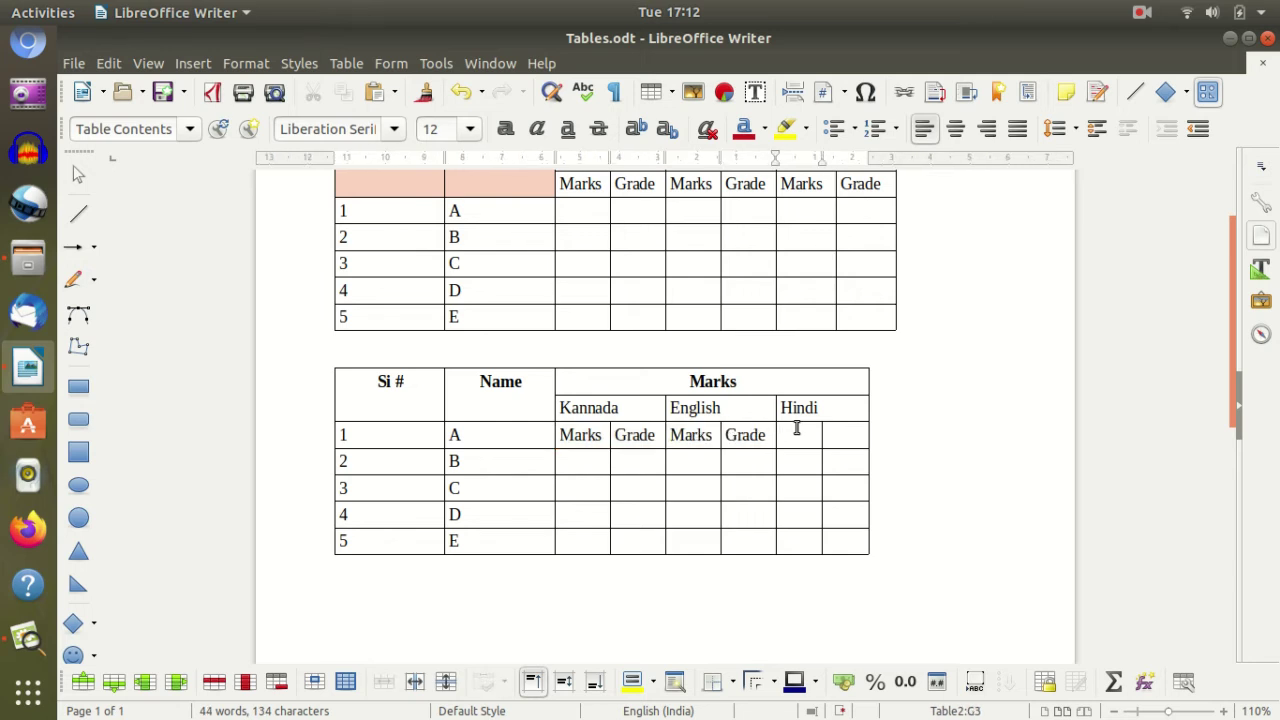
key("ctrl+v")
- Widen the Hindi column outward and shift its inner border so Marks fits on one line
left_click_drag(868, 410, 884, 408)
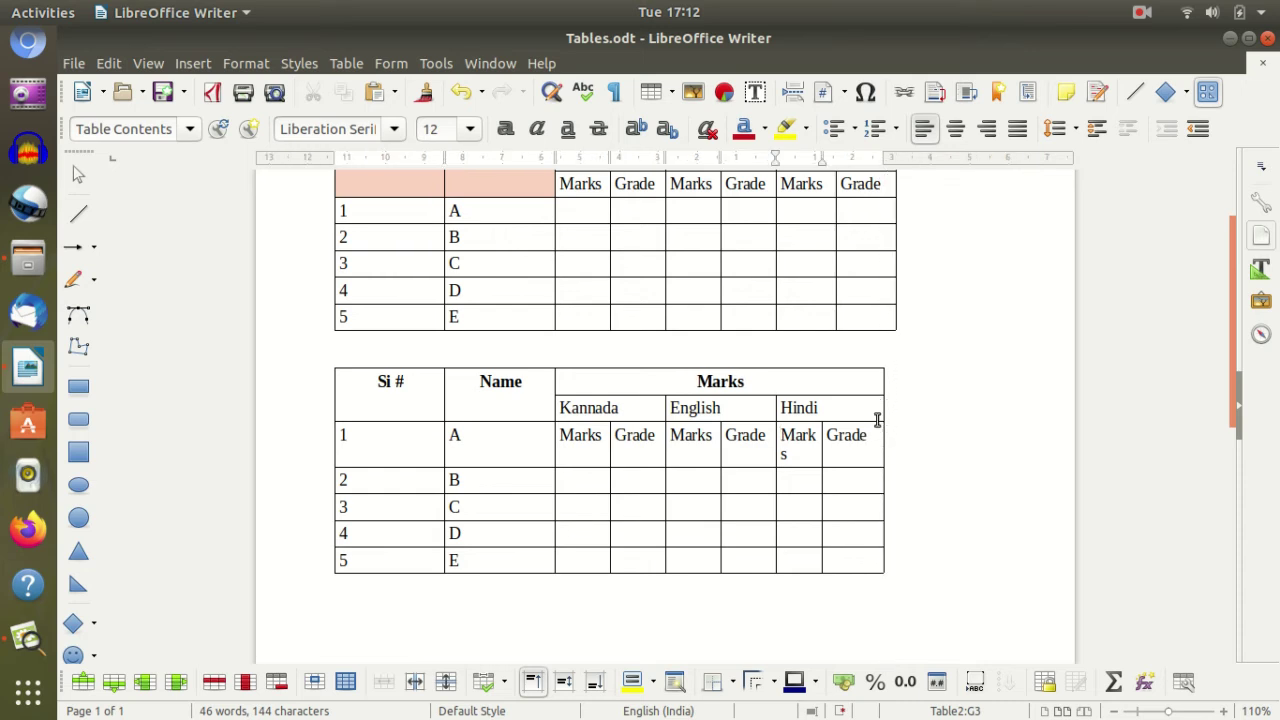
left_click_drag(821, 448, 830, 447)
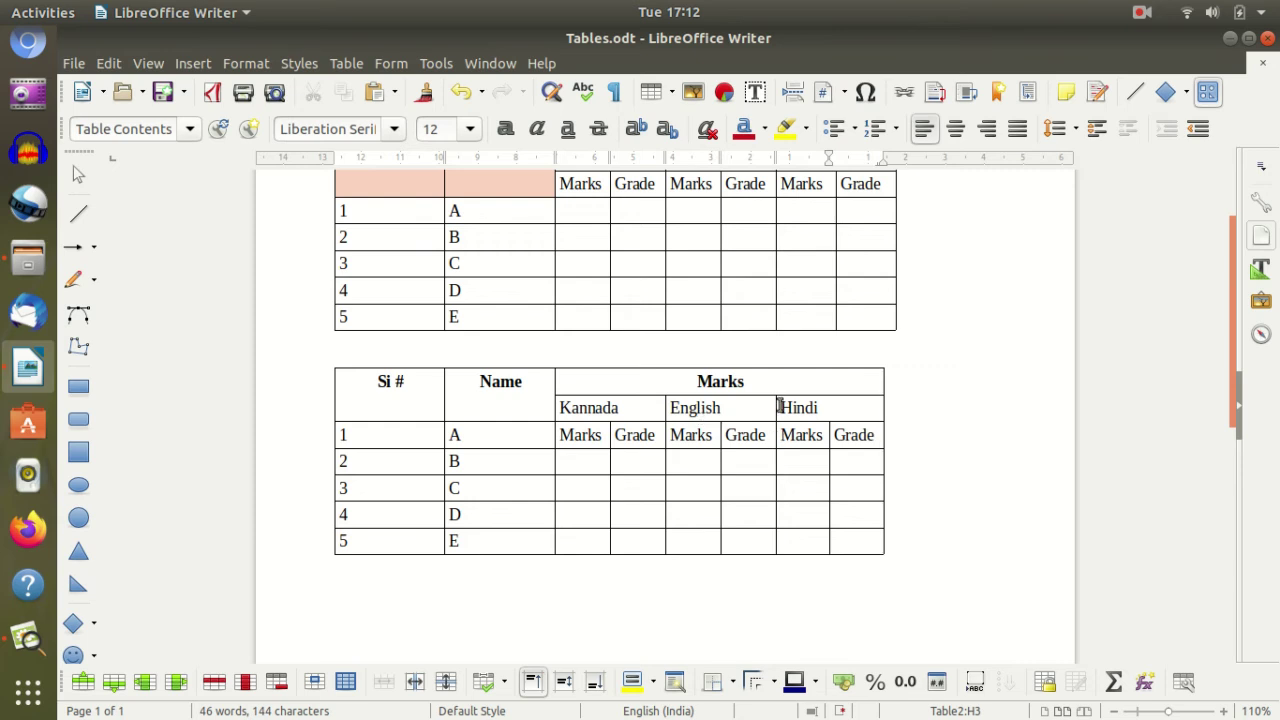
- Center and bold the Kannada, English and Hindi subheadings in the second table
left_click(645, 407)
left_click_drag(645, 407, 786, 400)
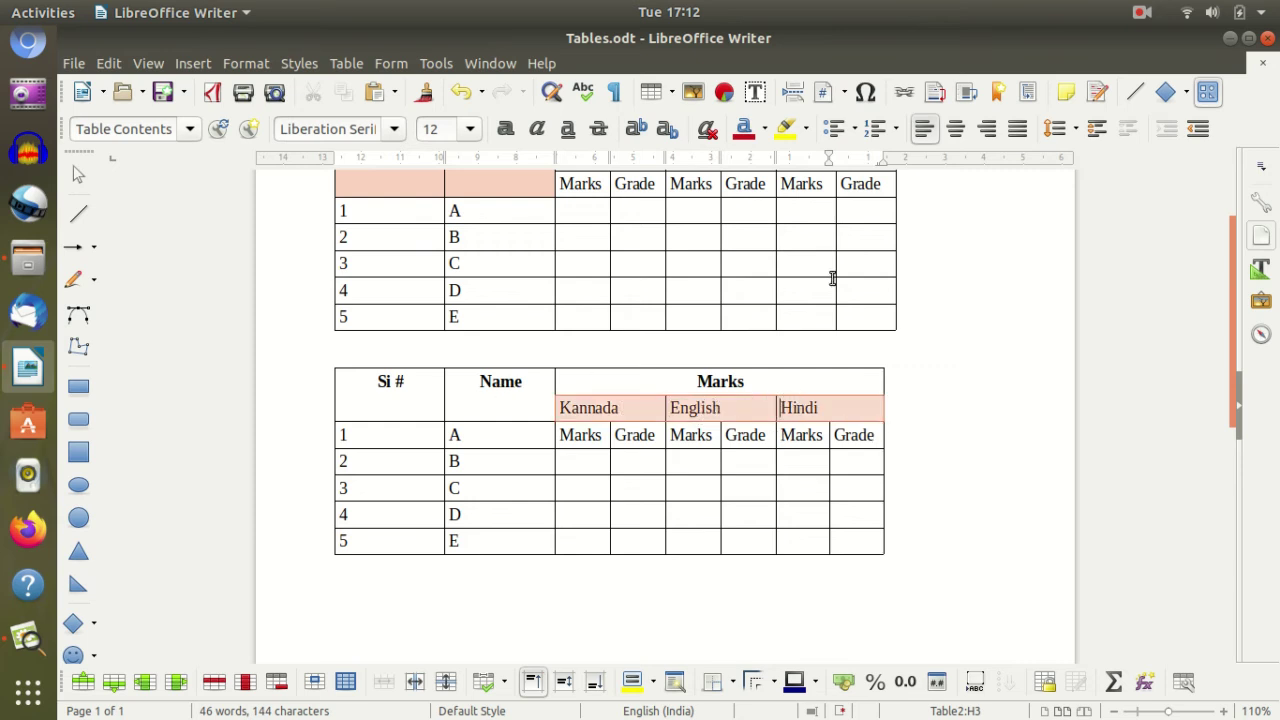
left_click(956, 128)
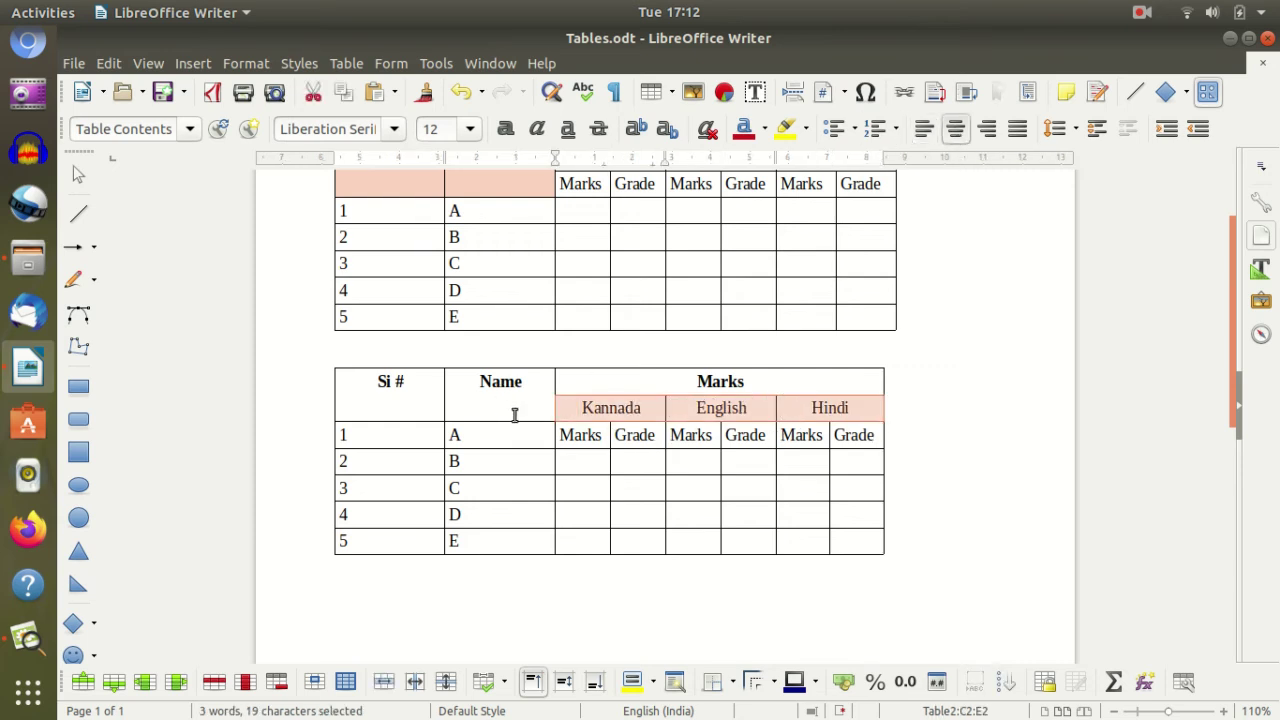
key("ctrl+b")
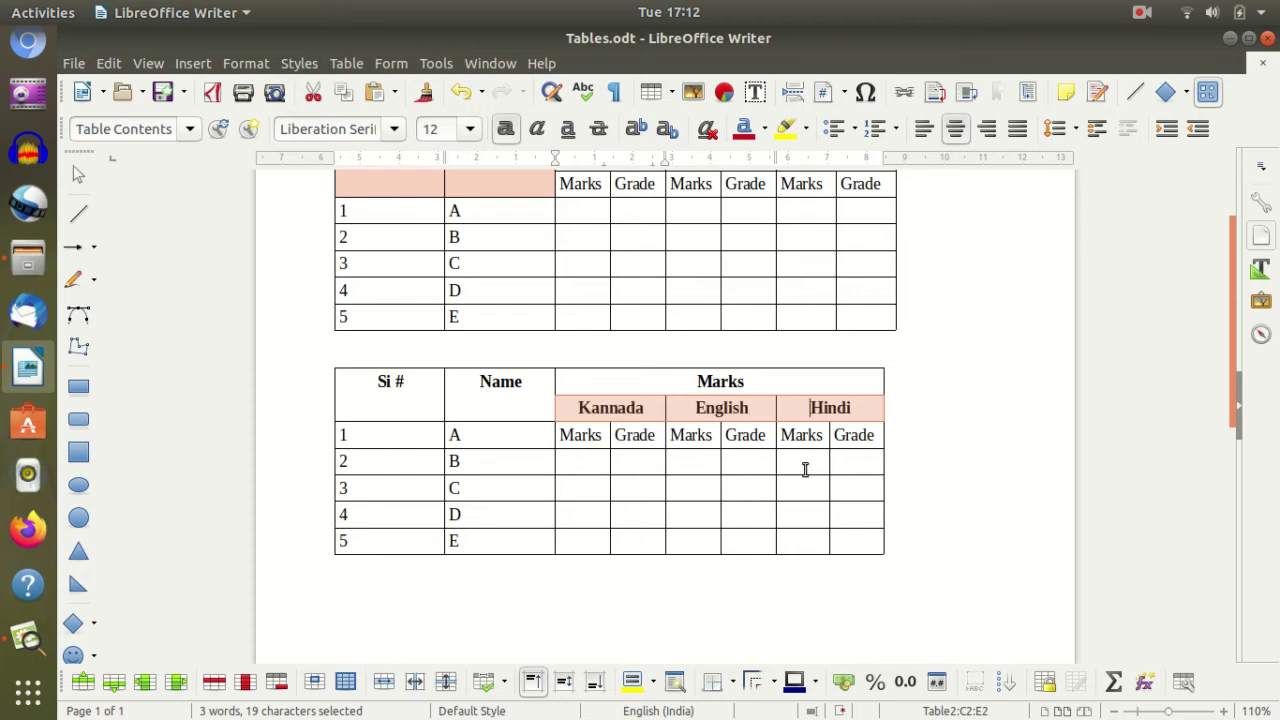
left_click(936, 360)
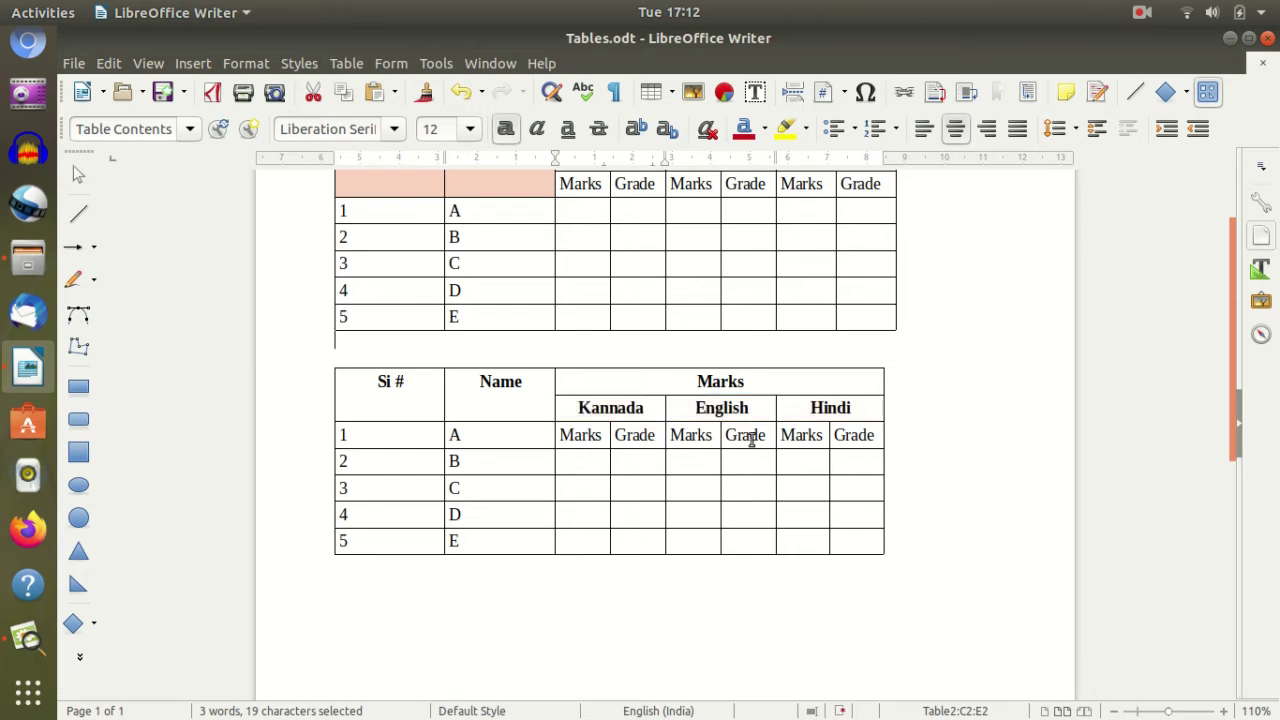
left_click(509, 492)
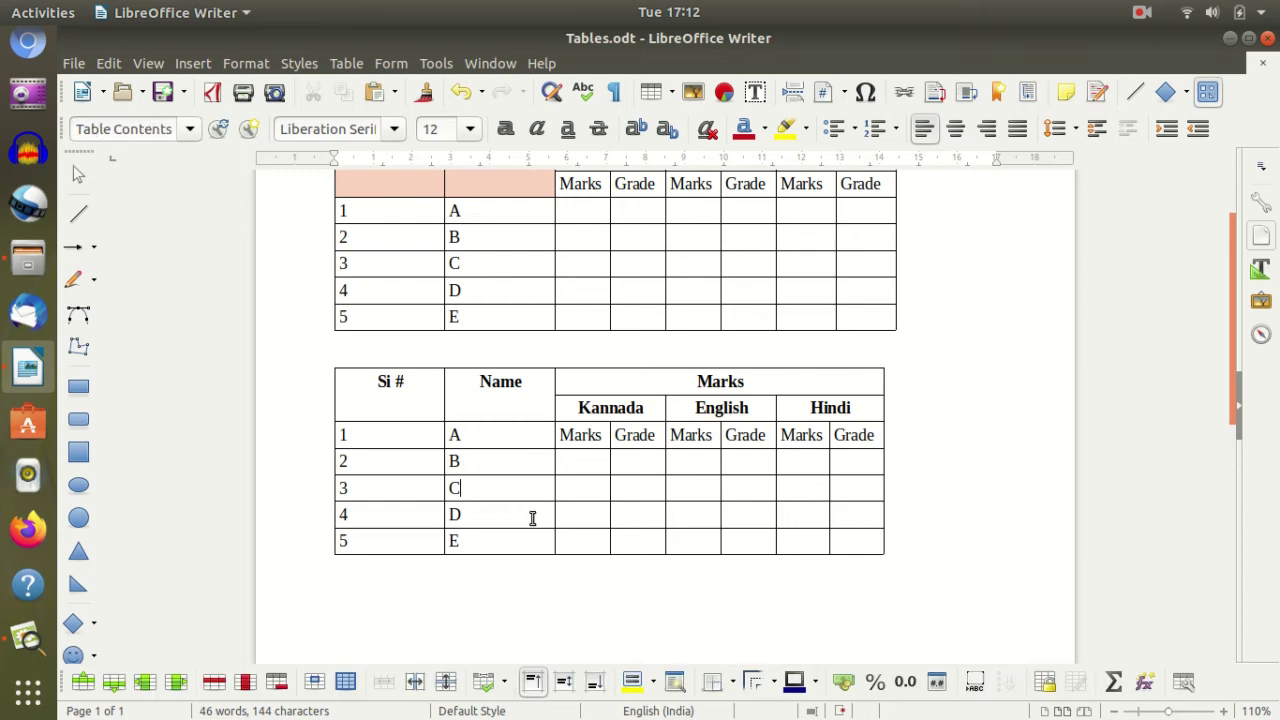
- Clear the 1 and A entries in the second table and merge the Si # and Name cells each with the emptied cell below
scroll(532, 518, "up", 1)
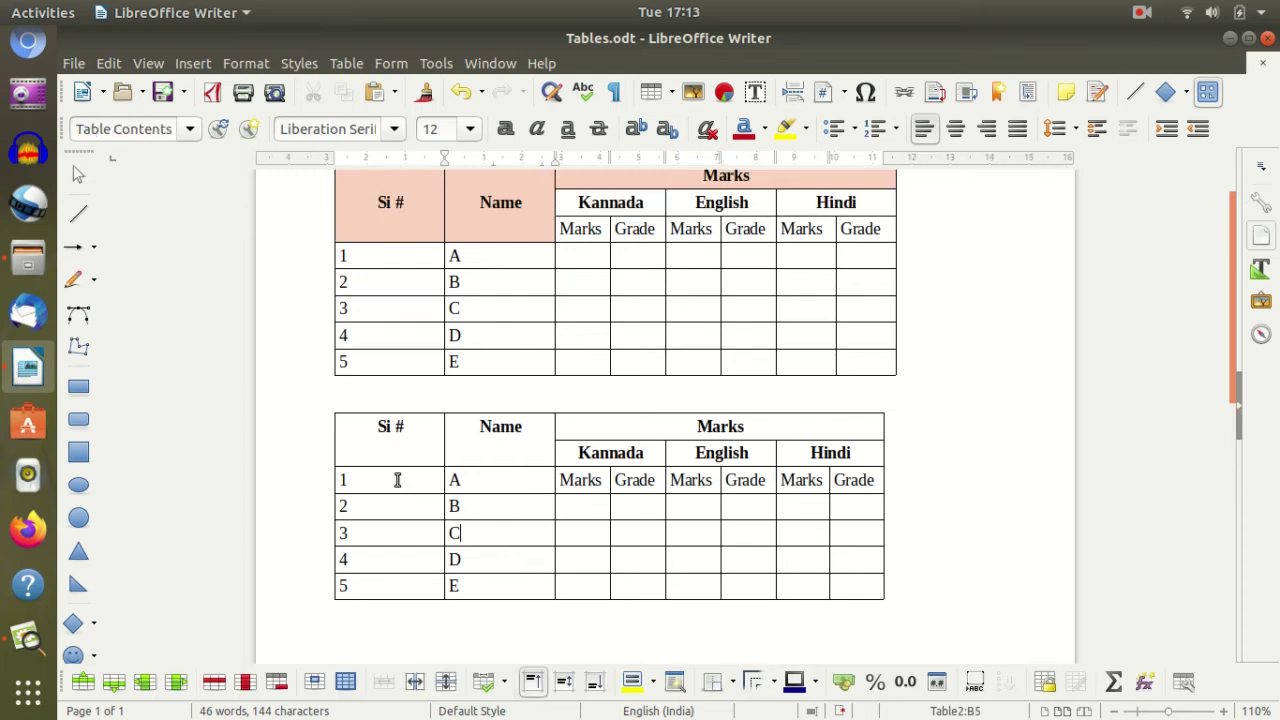
left_click_drag(409, 441, 453, 481)
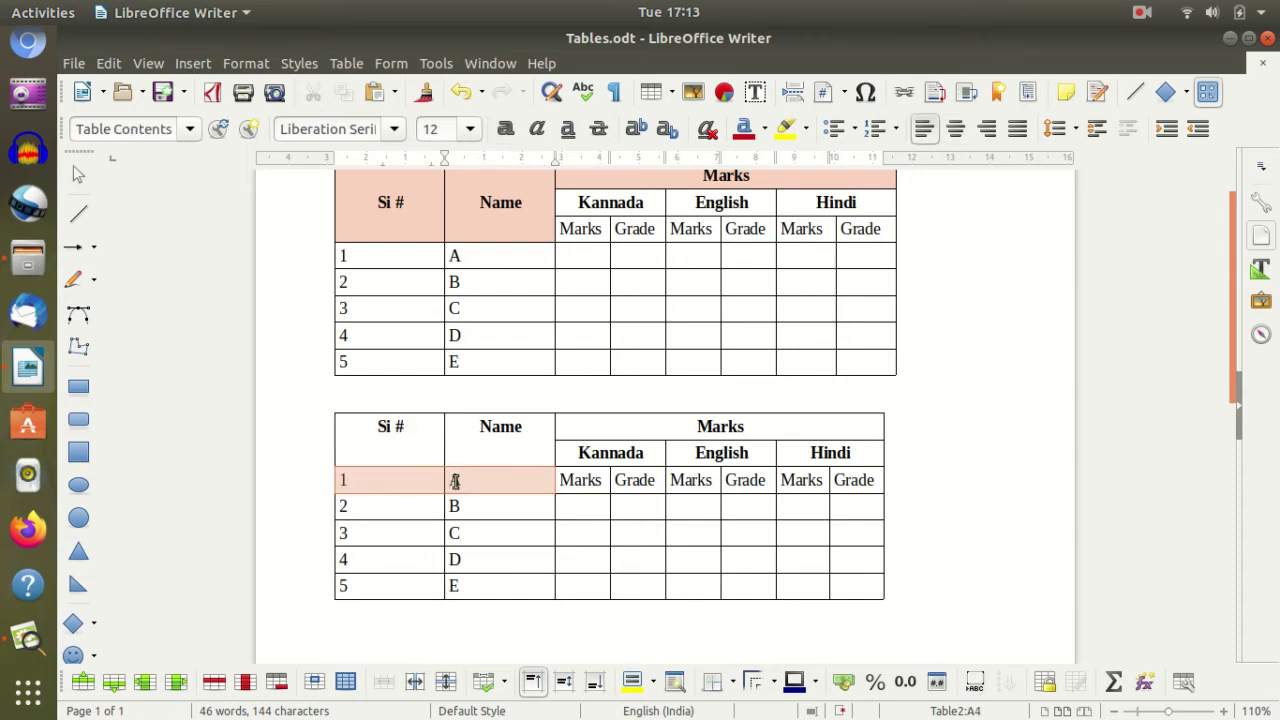
key("Delete")
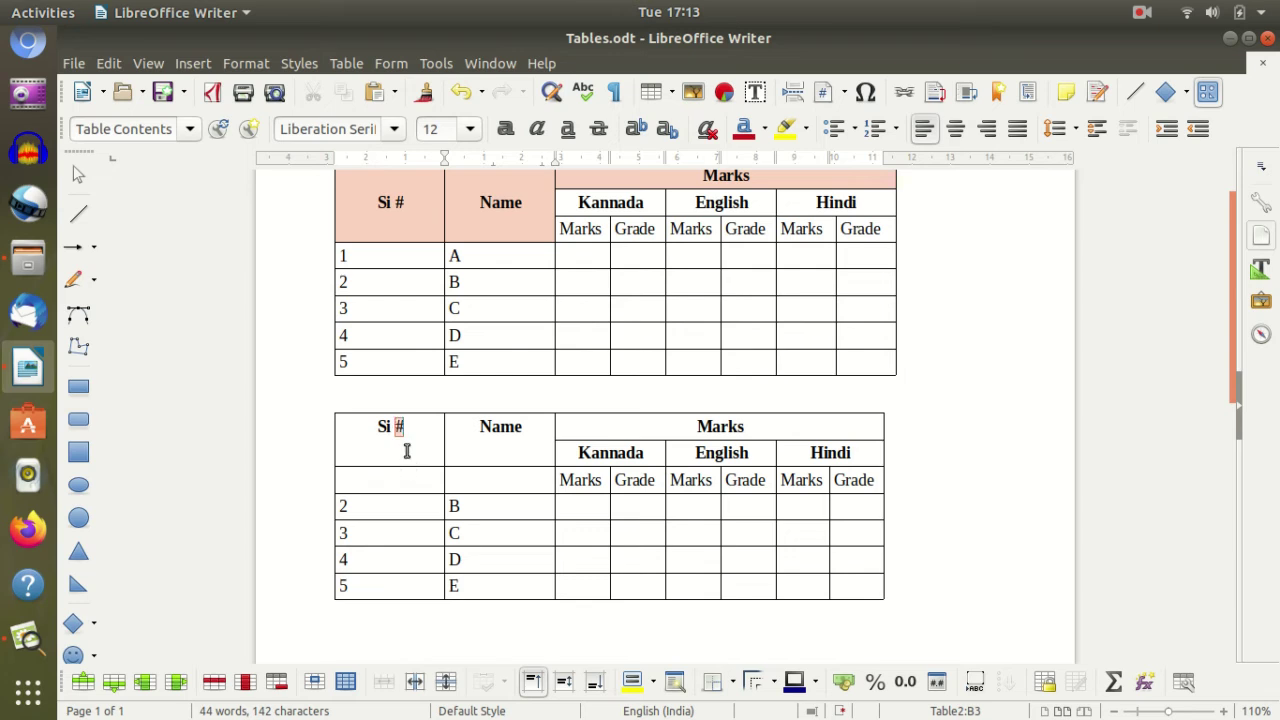
left_click_drag(409, 449, 419, 474)
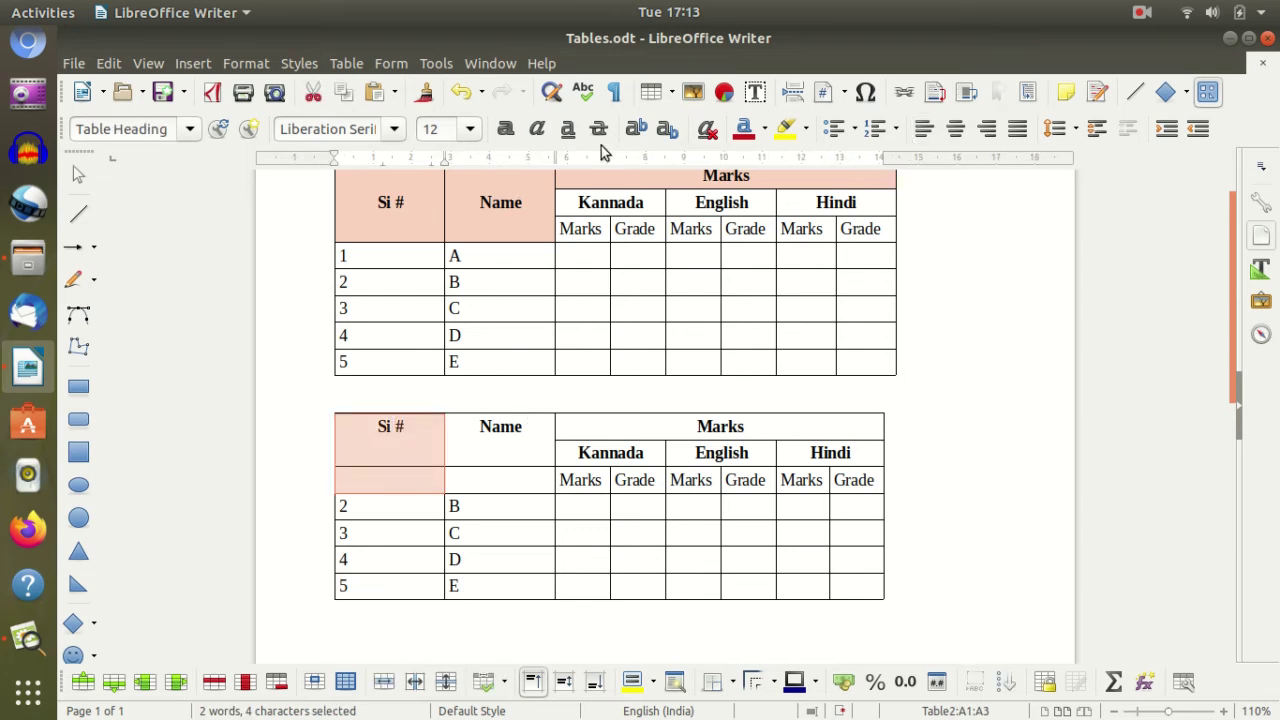
left_click(383, 682)
left_click_drag(495, 455, 502, 481)
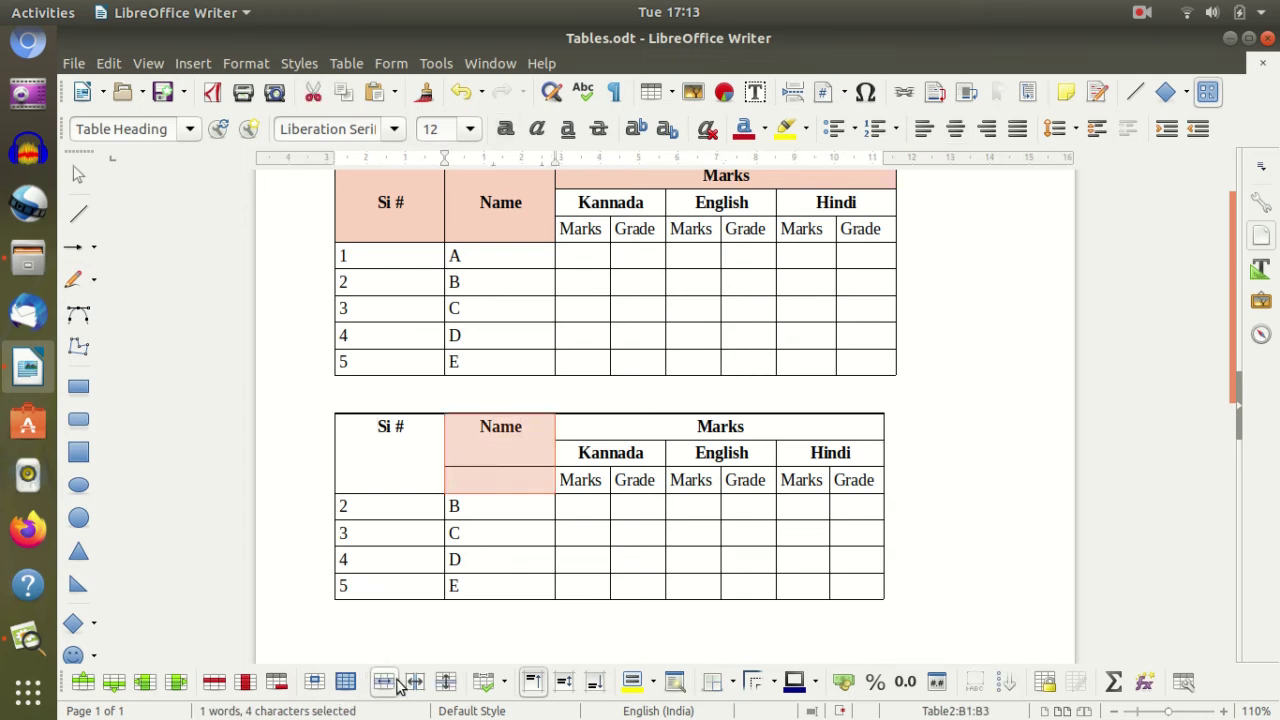
left_click(383, 682)
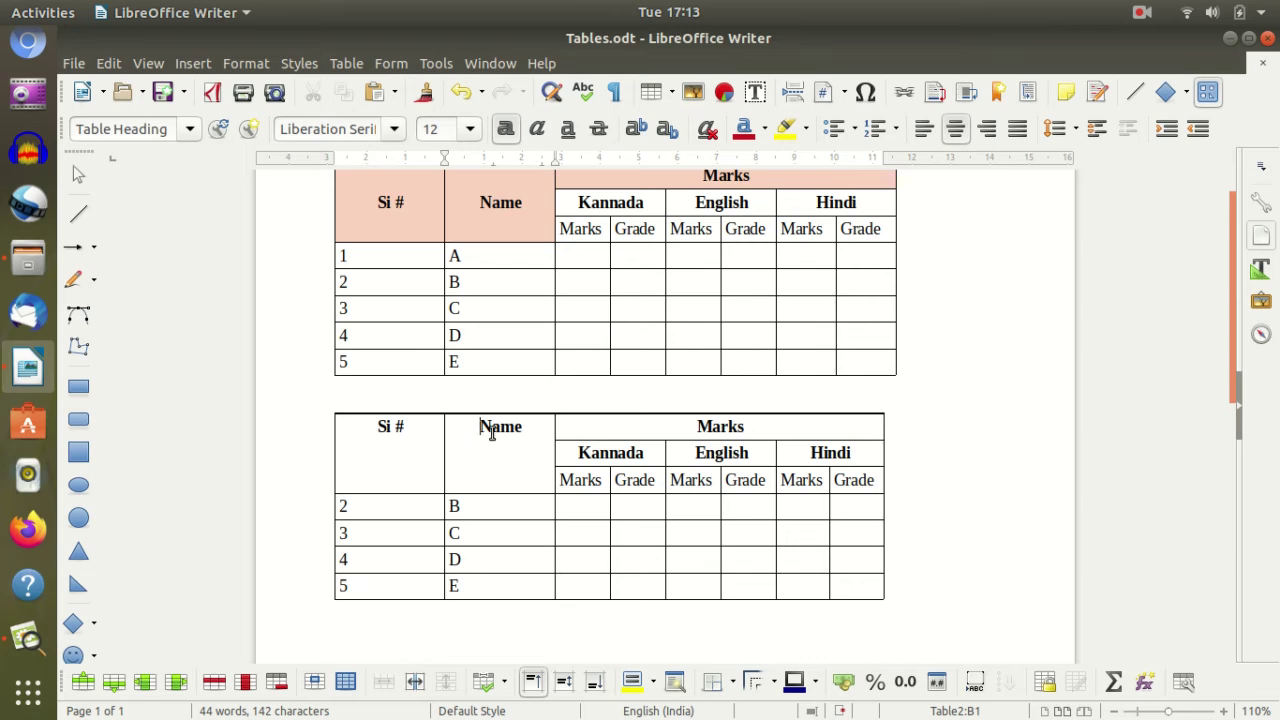
- Center the Name and Si # headings vertically in their merged cells
left_click(564, 681)
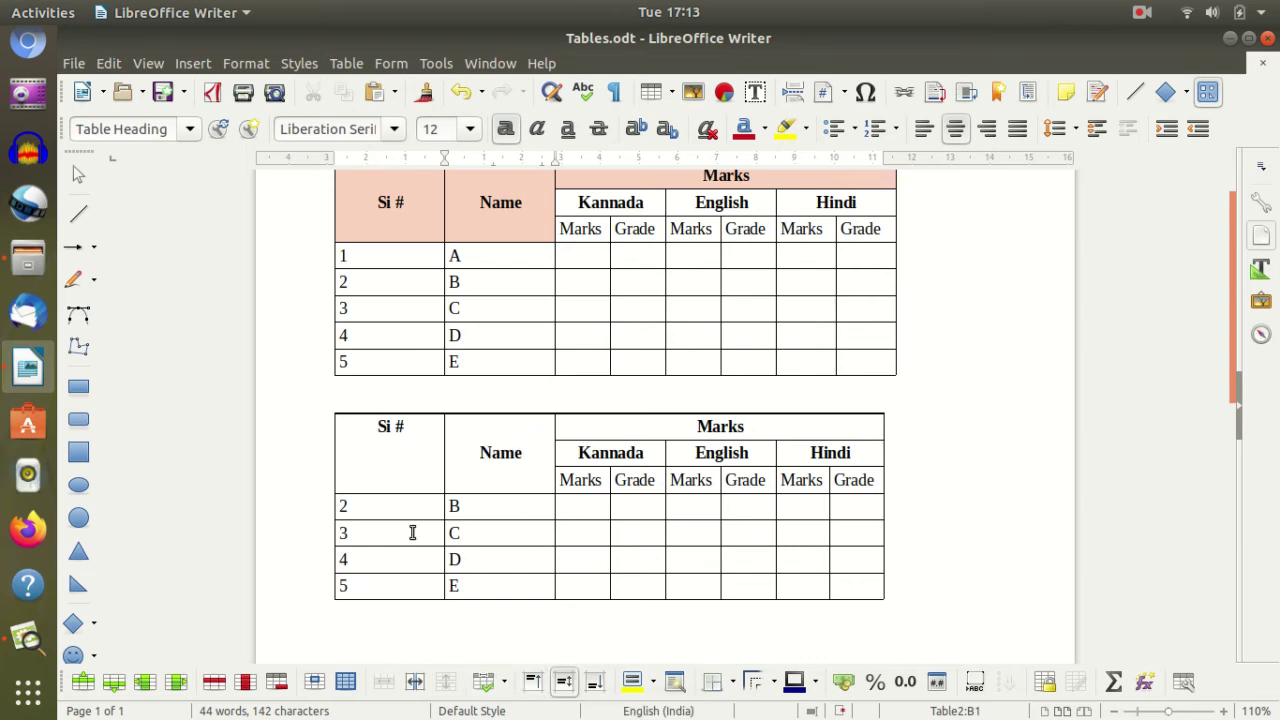
left_click(413, 428)
left_click(564, 681)
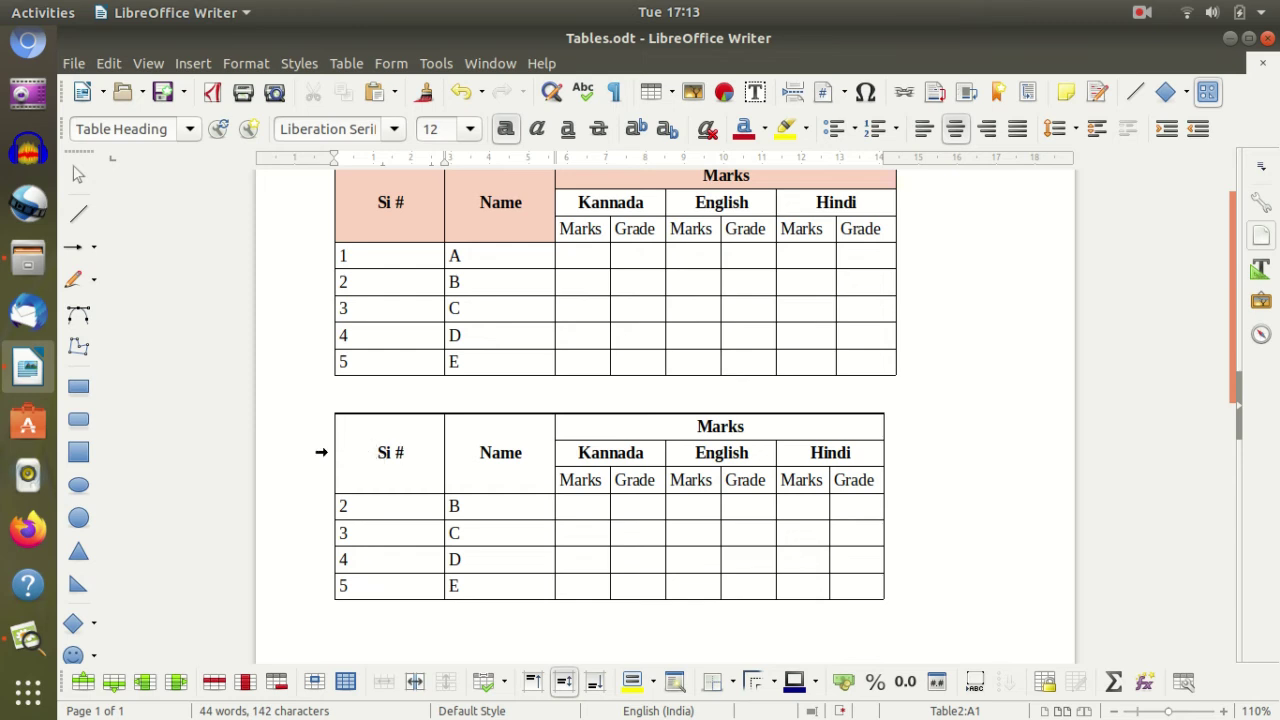
- Fill the Si #, Name and top Marks heading cells of the second table with a light purple background
left_click_drag(363, 461, 635, 426)
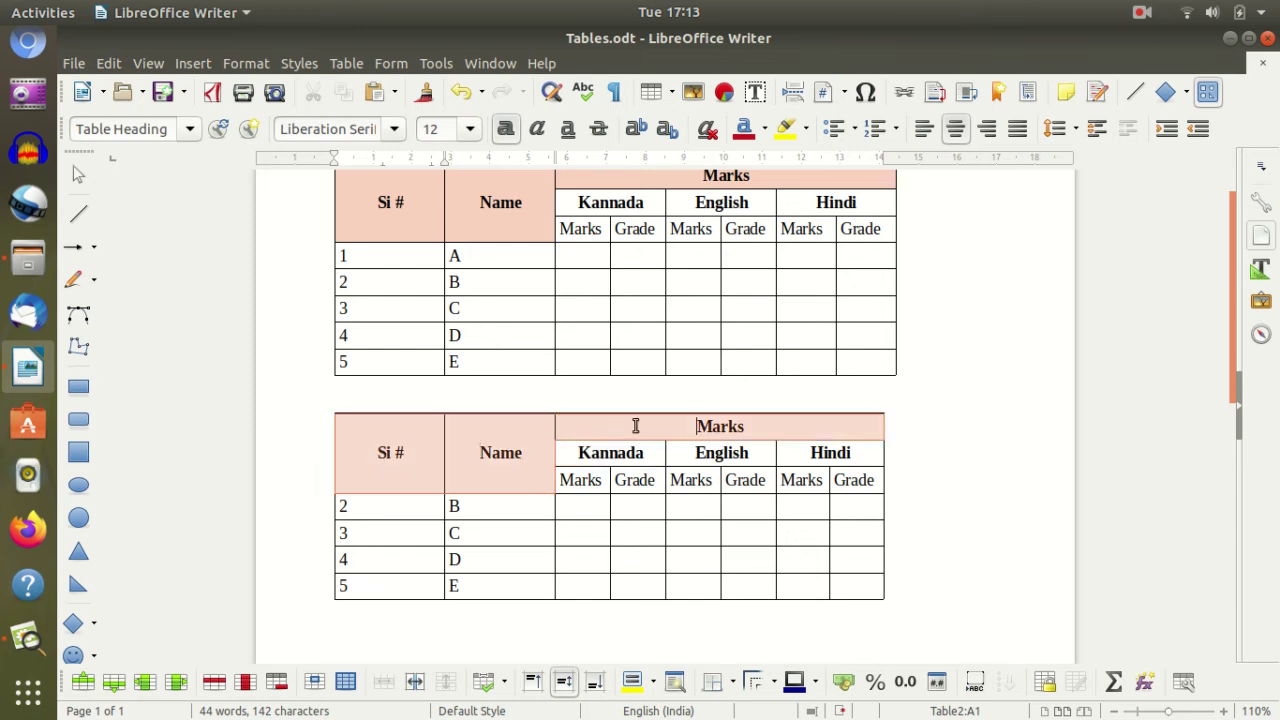
left_click(652, 682)
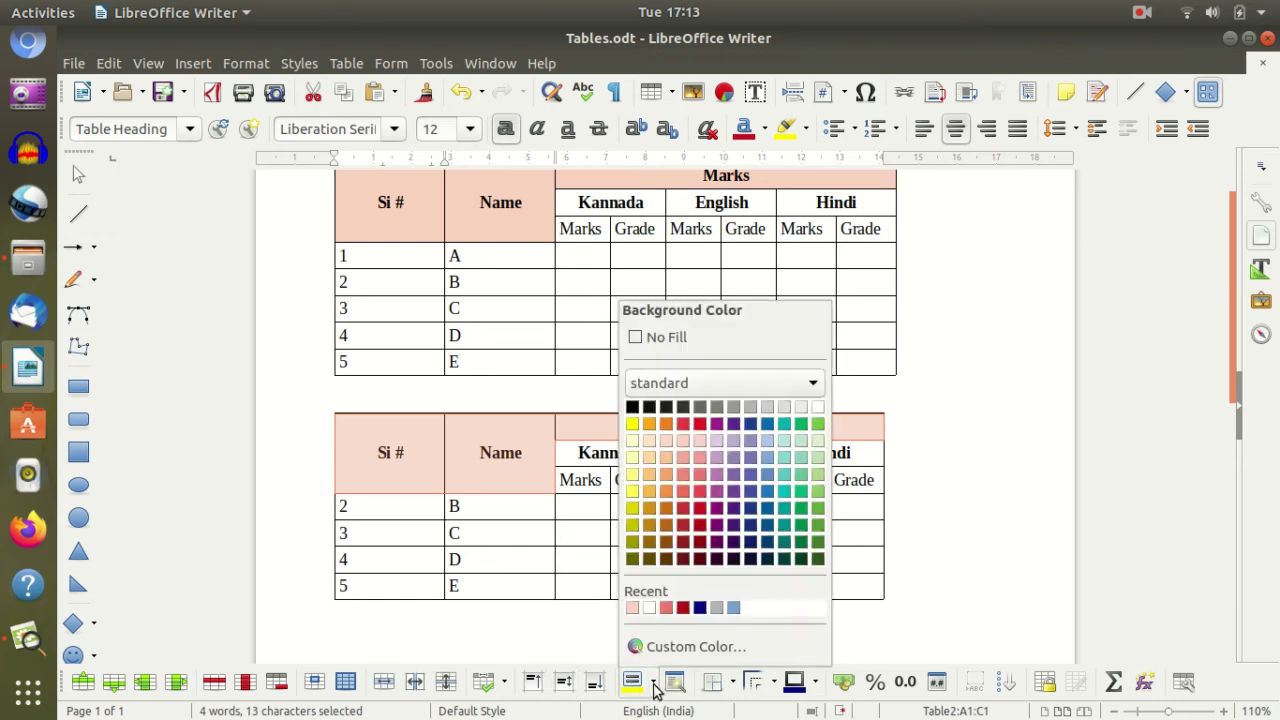
left_click(717, 442)
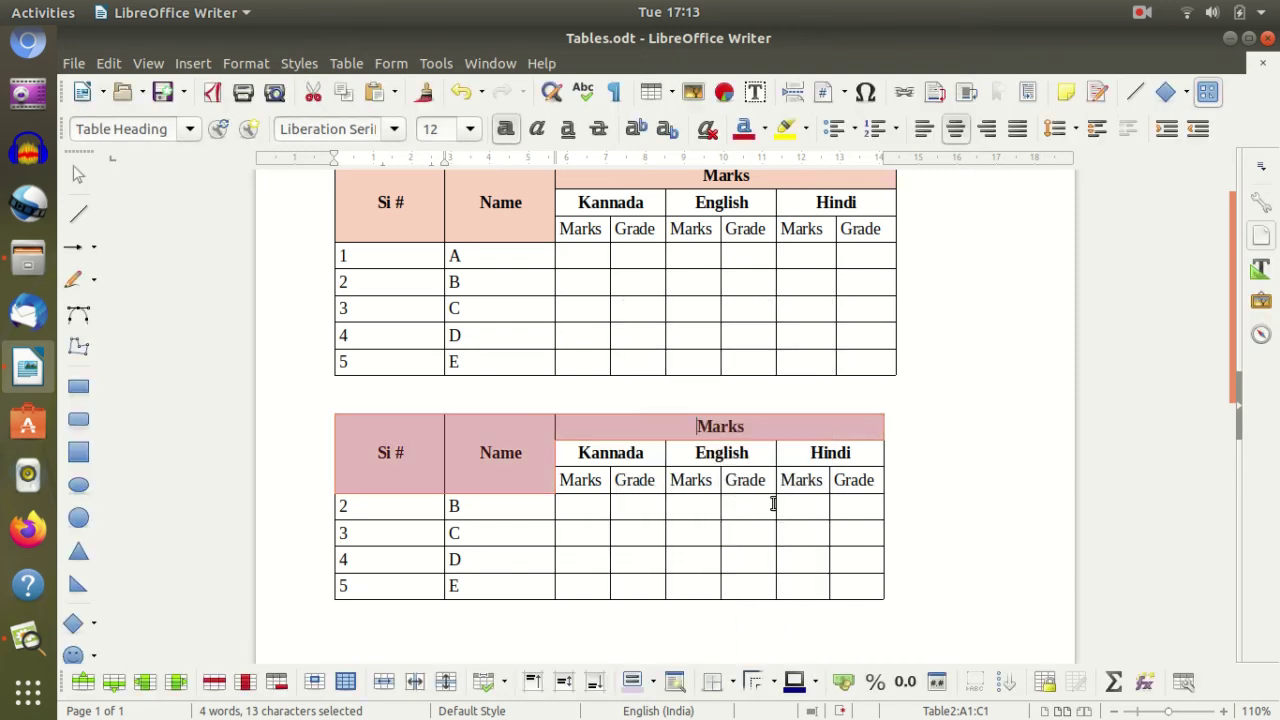
left_click(941, 500)
scroll(978, 461, "down", 2)
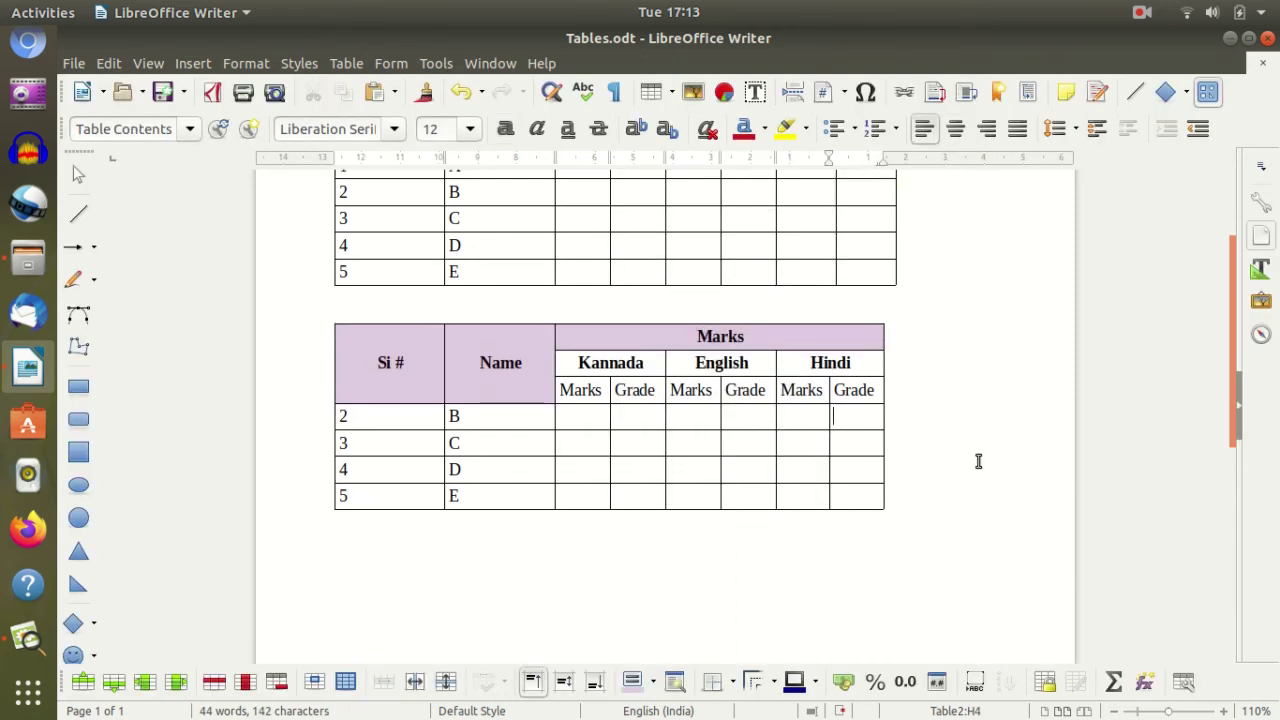
left_click(463, 423)
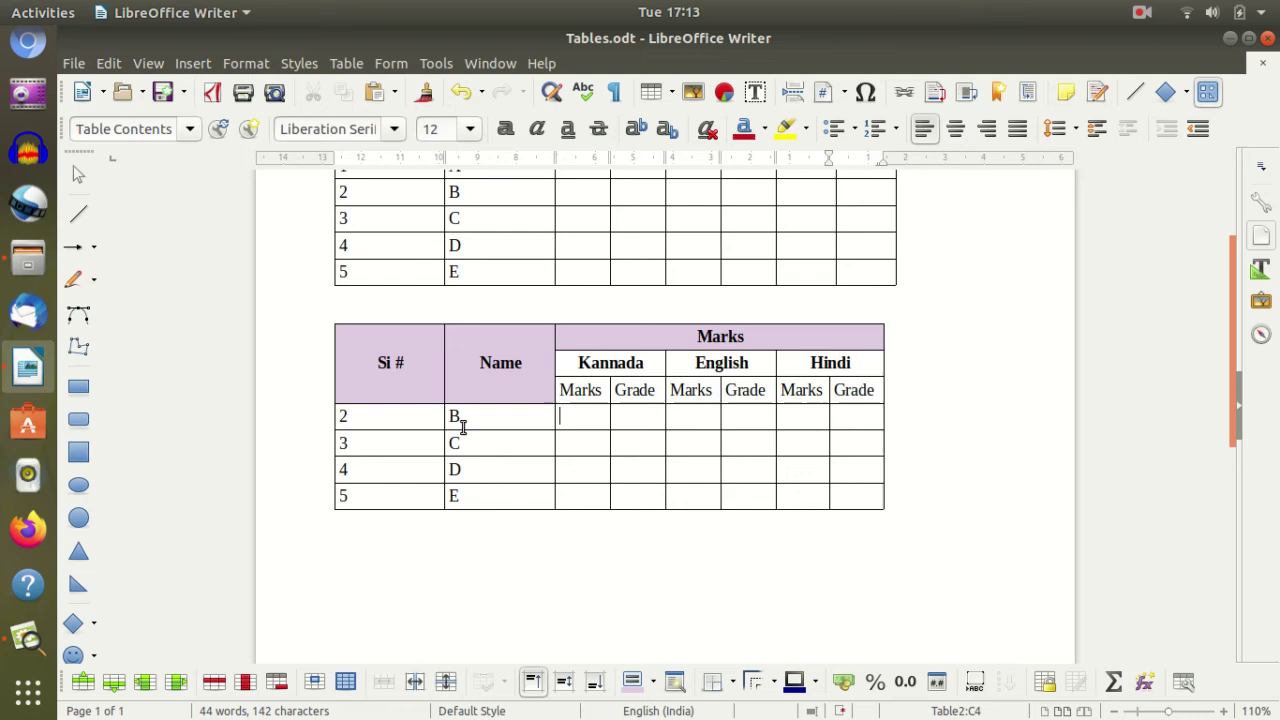
left_click(376, 417)
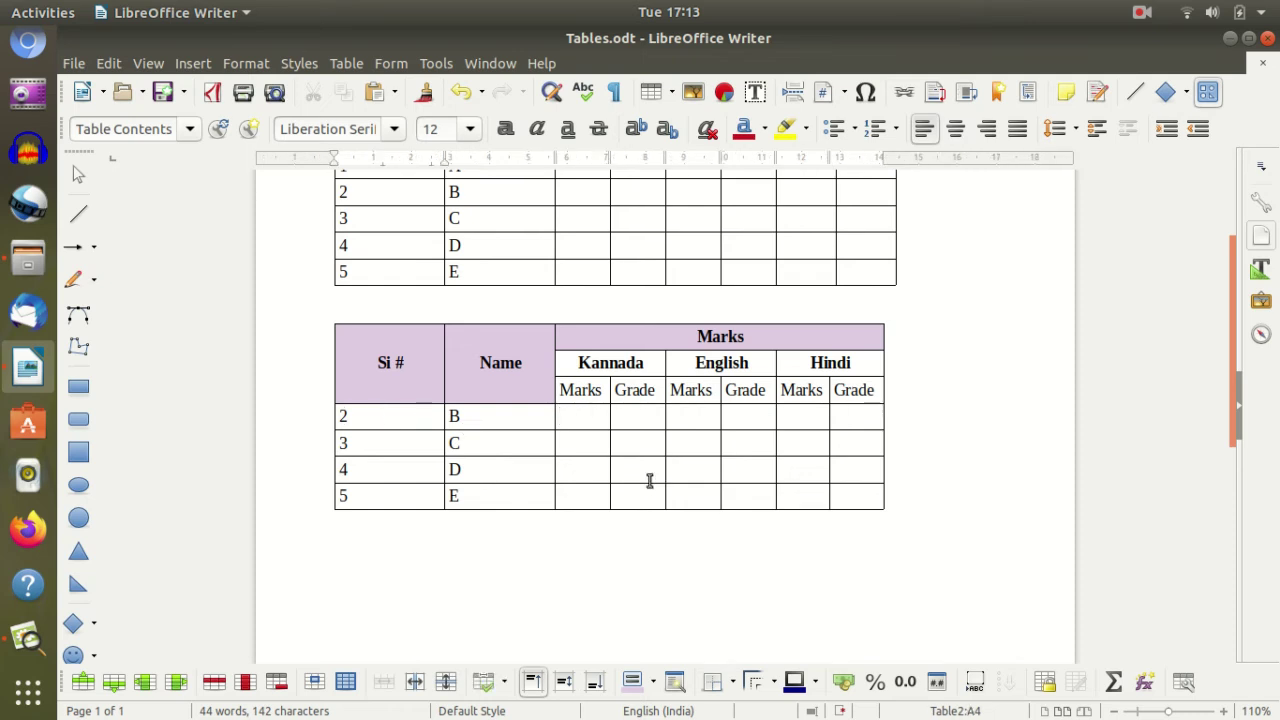
left_click(586, 417)
left_click(654, 409)
left_click(723, 411)
left_click(802, 412)
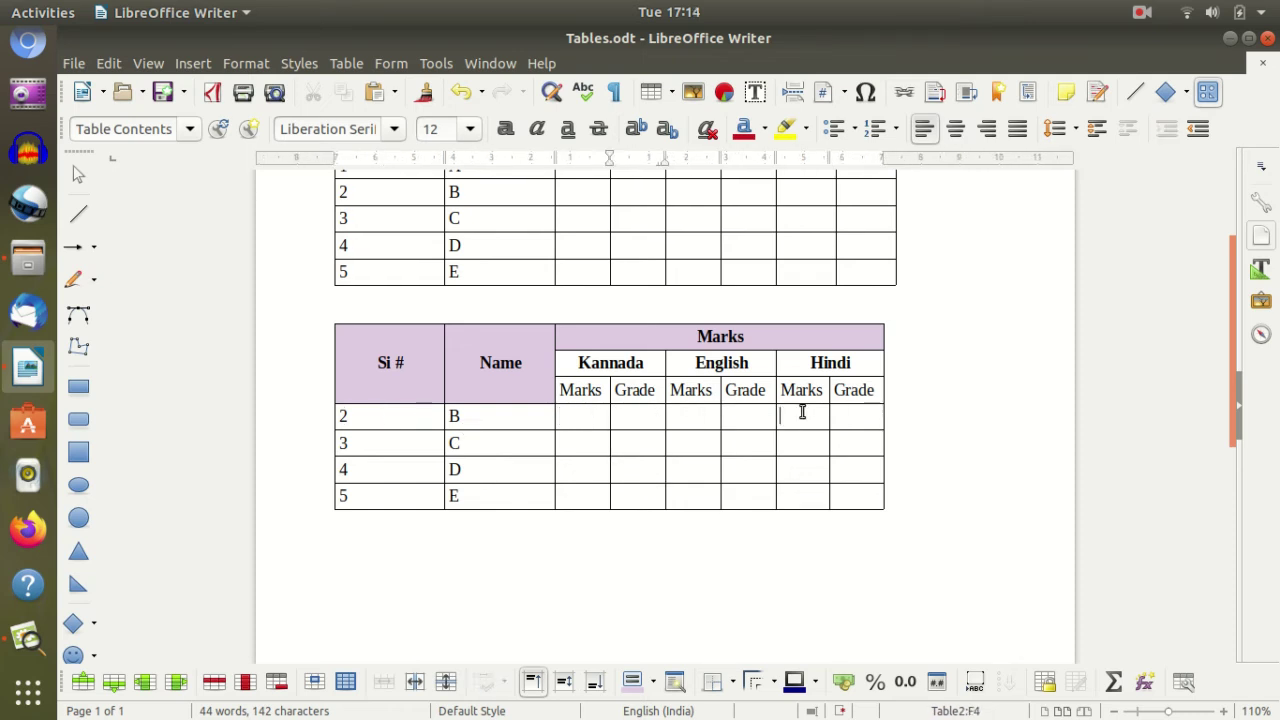
left_click(829, 418)
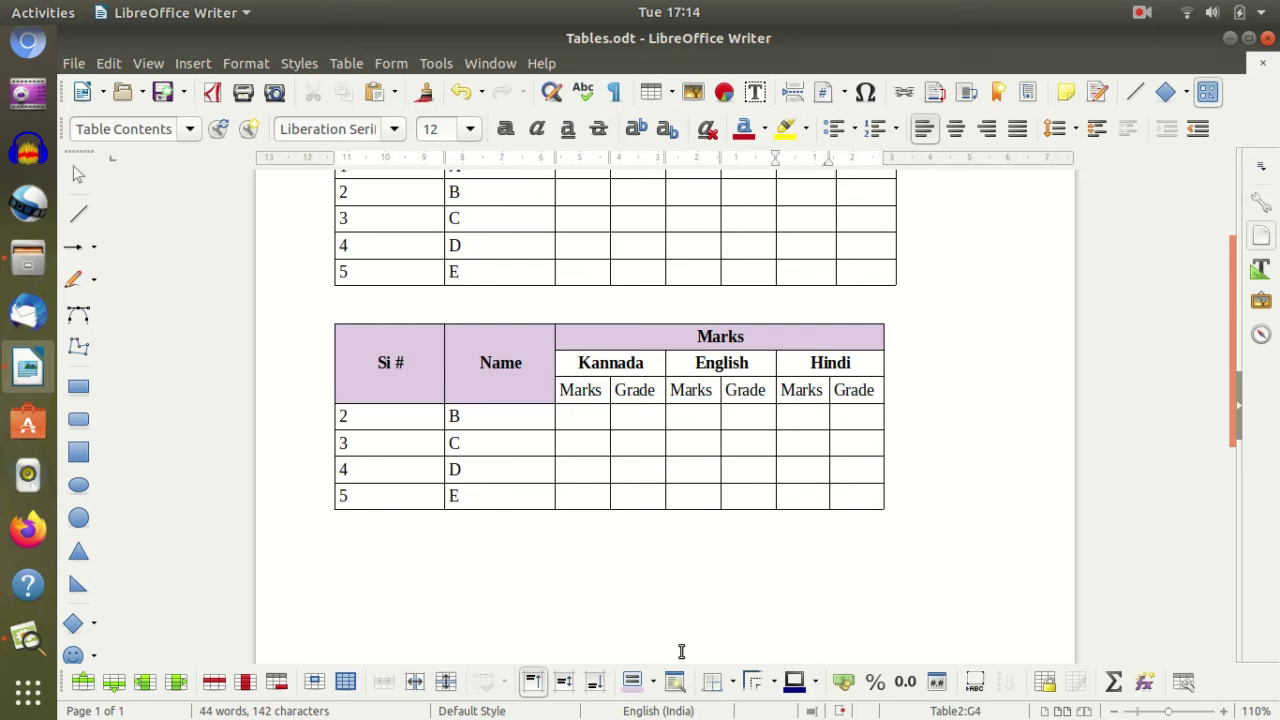
- Examine the cell border presets and preview the AutoFormat table styles, including Box List Blue, Box List Green, Financial and Simple Grid Columns, without applying any
left_click(733, 681)
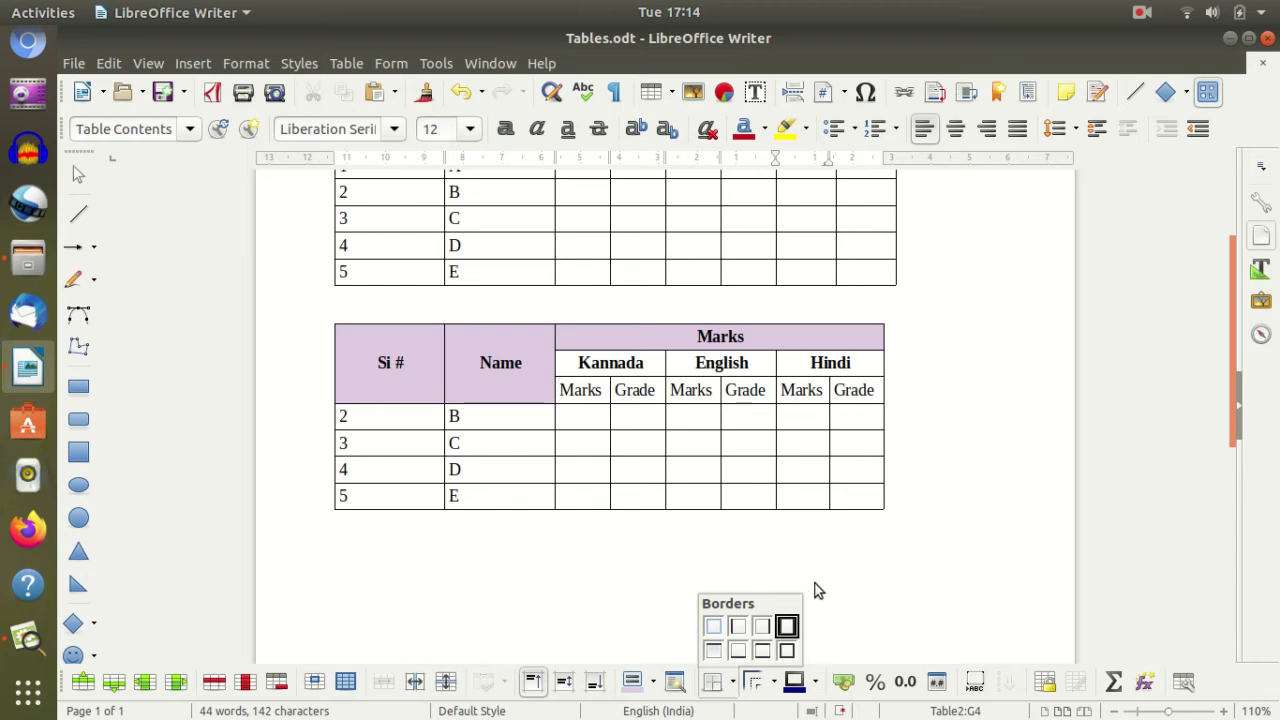
left_click(868, 572)
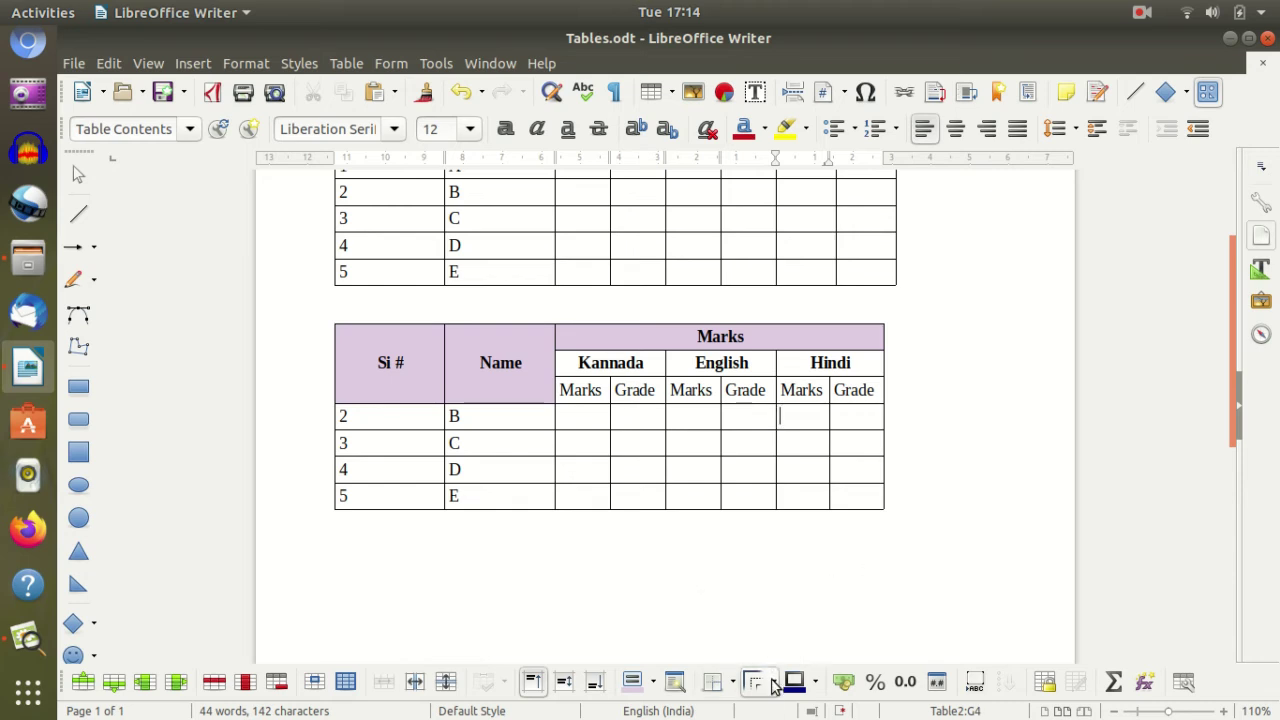
left_click(674, 684)
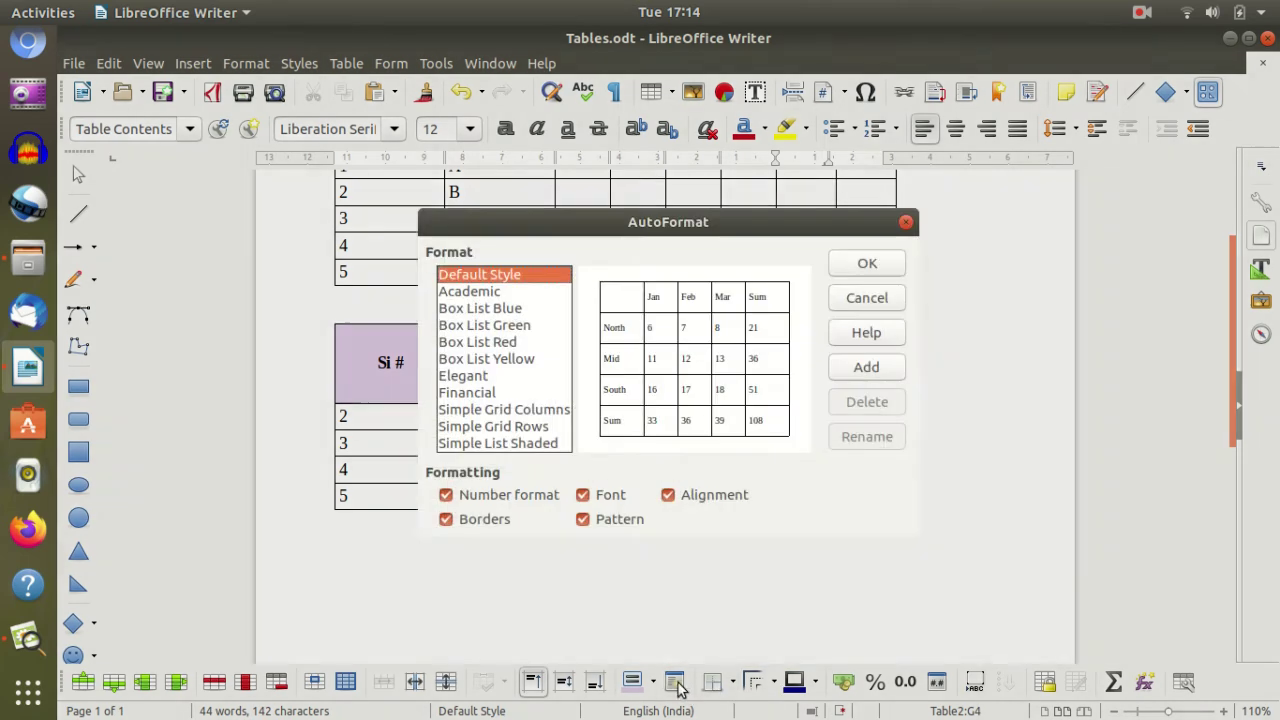
left_click(502, 309)
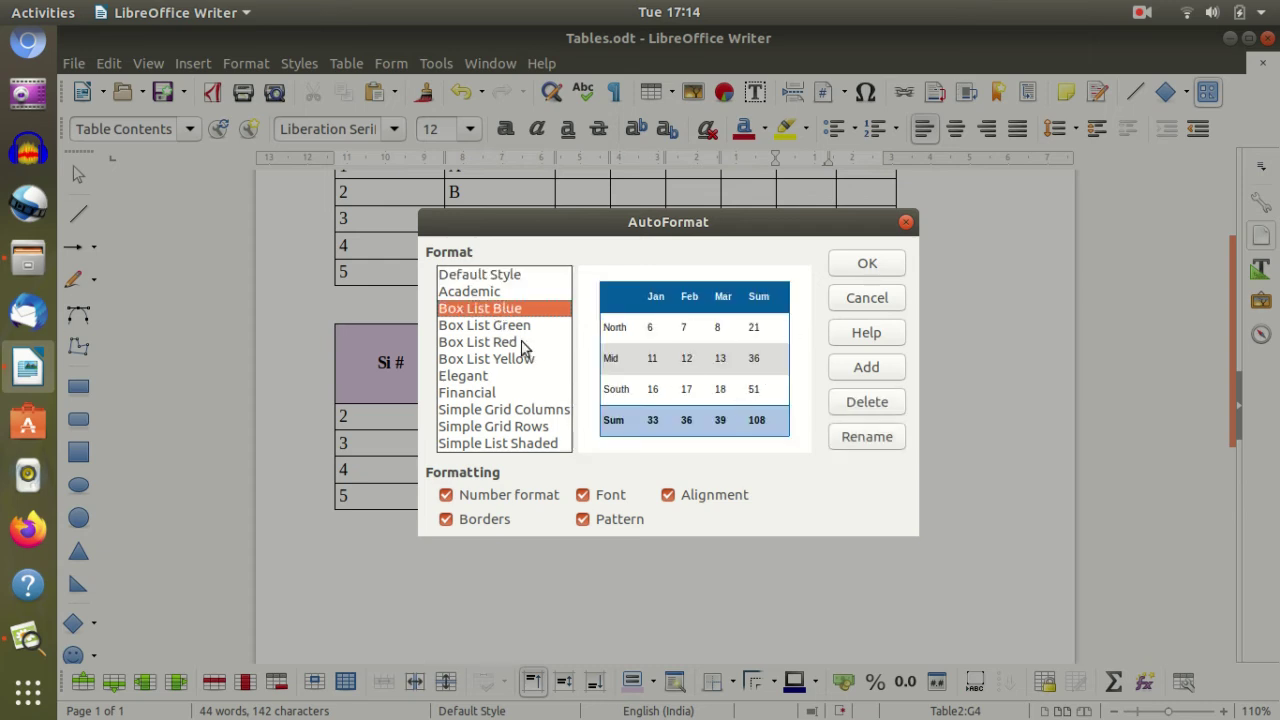
left_click(509, 326)
left_click(520, 358)
left_click(507, 331)
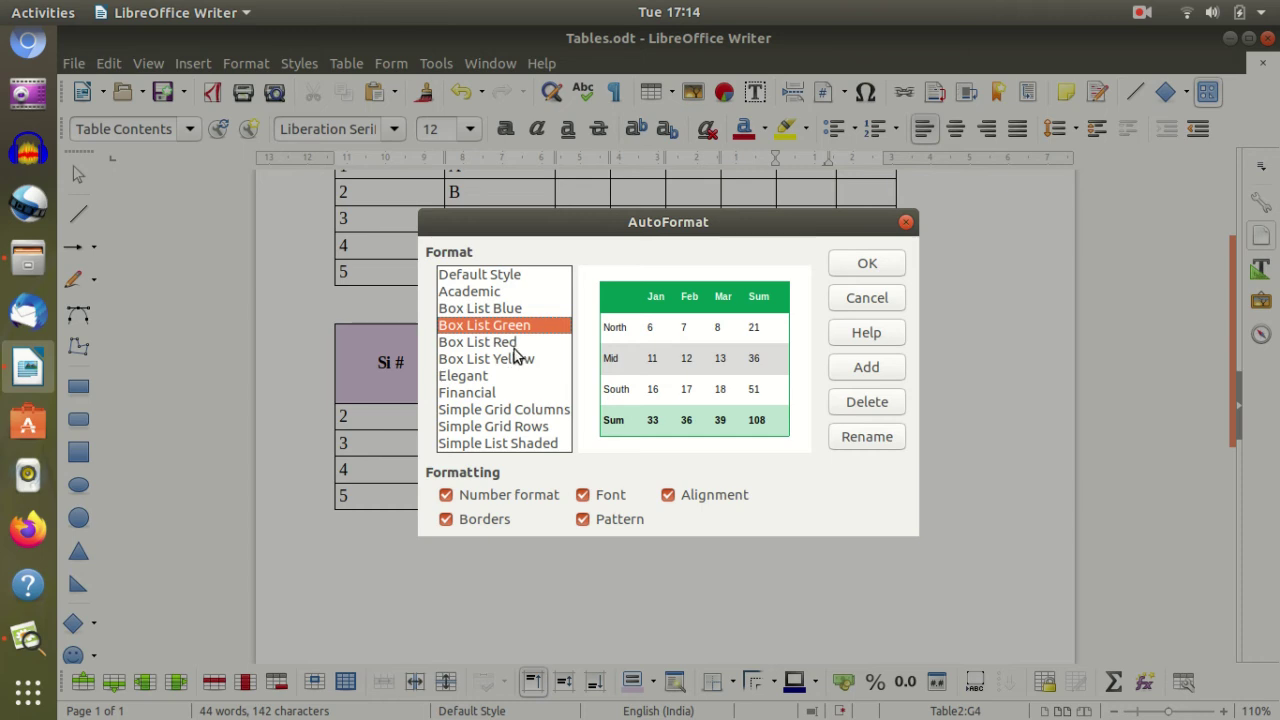
left_click(515, 343)
left_click(517, 359)
left_click(514, 391)
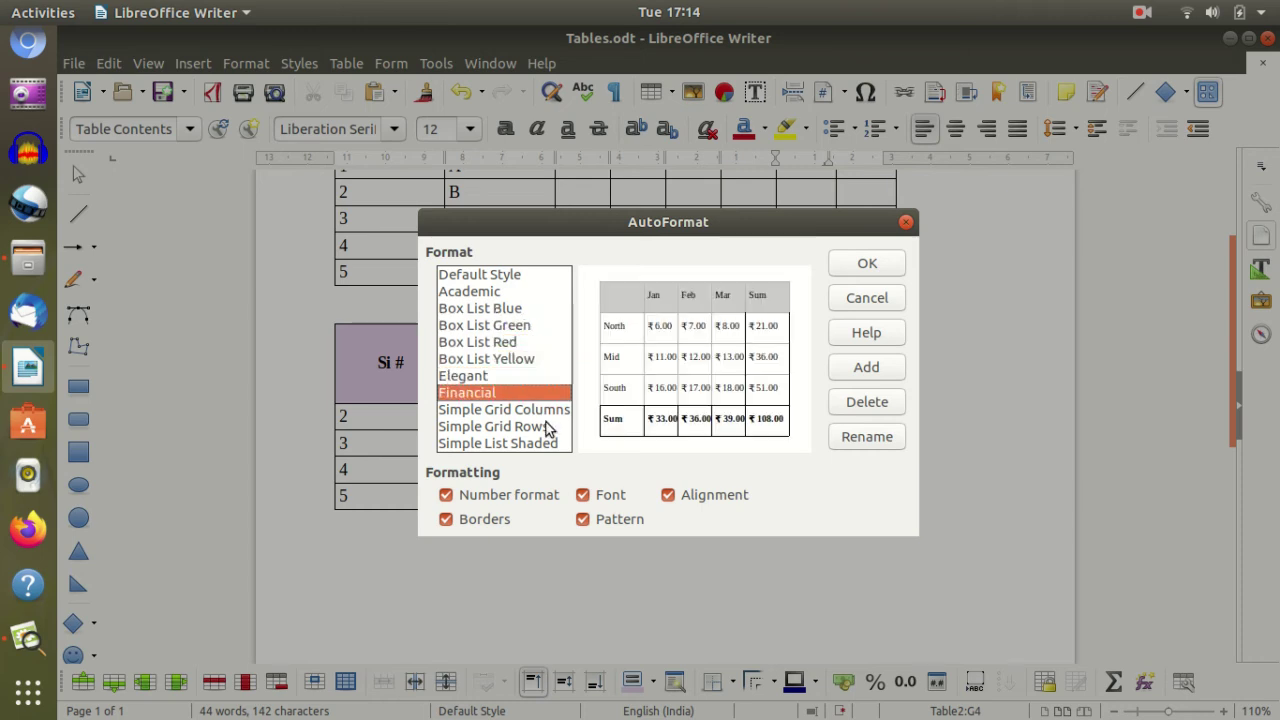
left_click(512, 410)
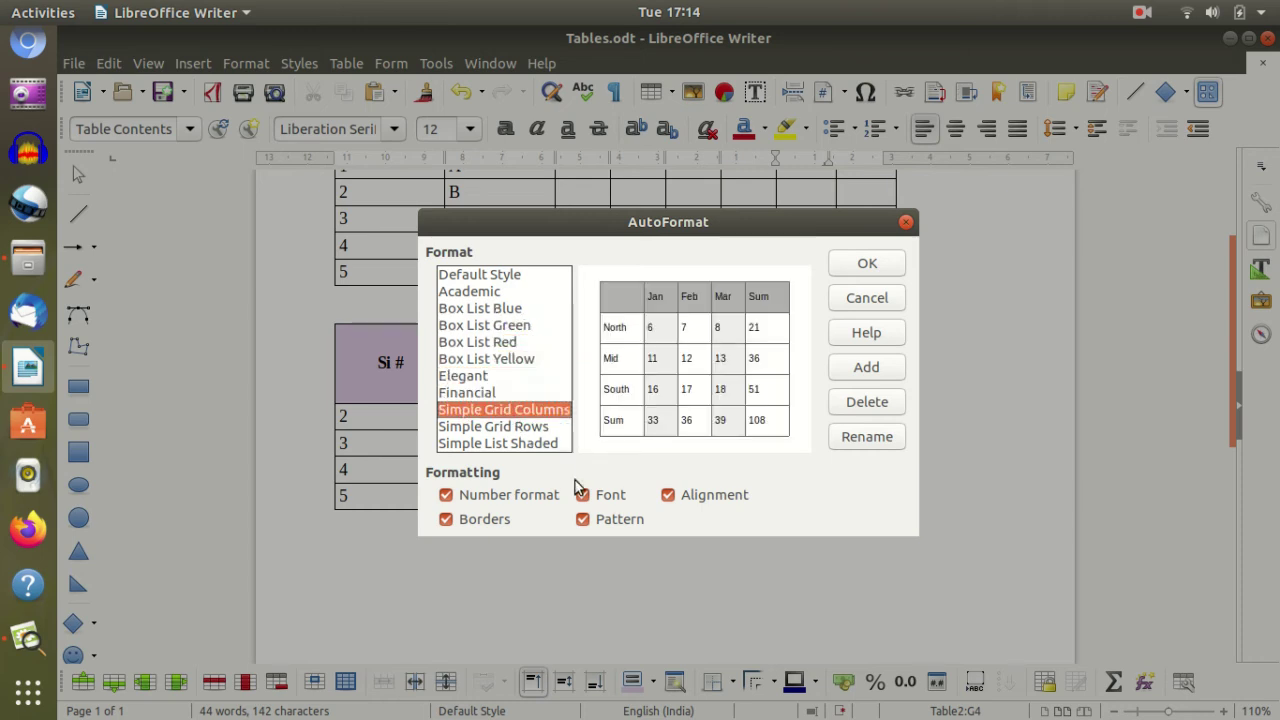
left_click(906, 222)
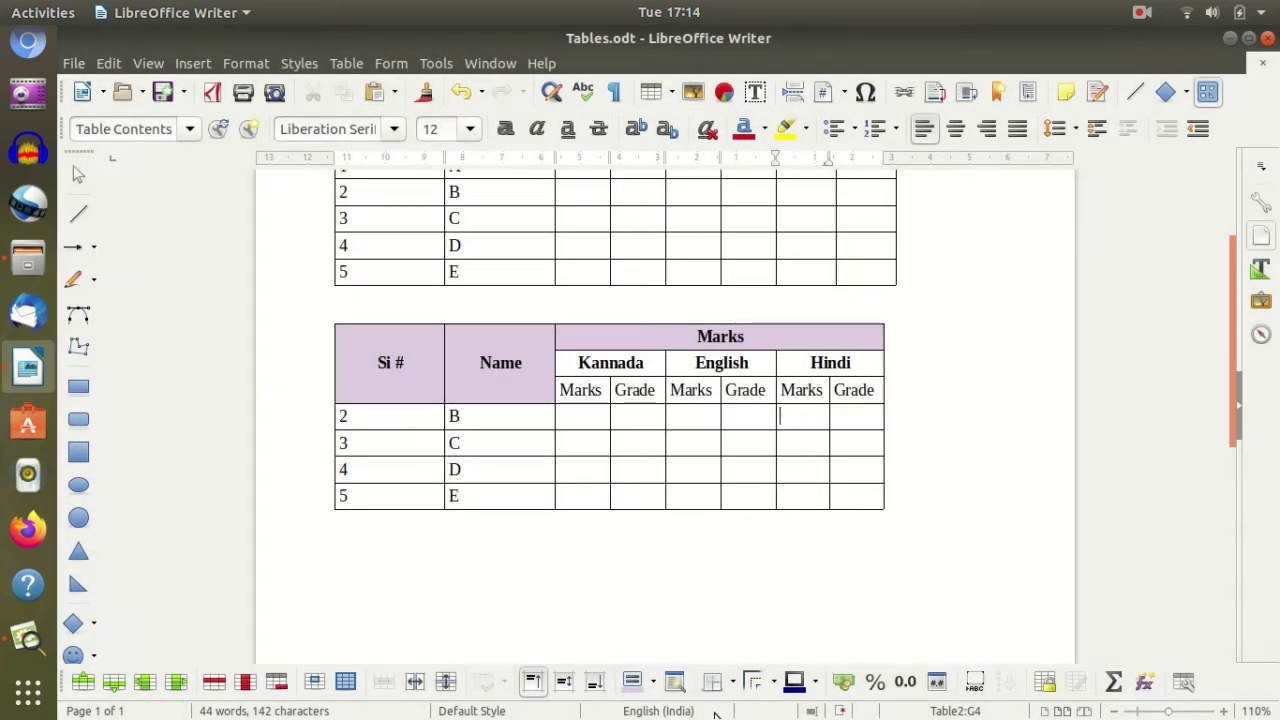
- Examine the border and background color palettes available for the second table's cells
left_click(818, 685)
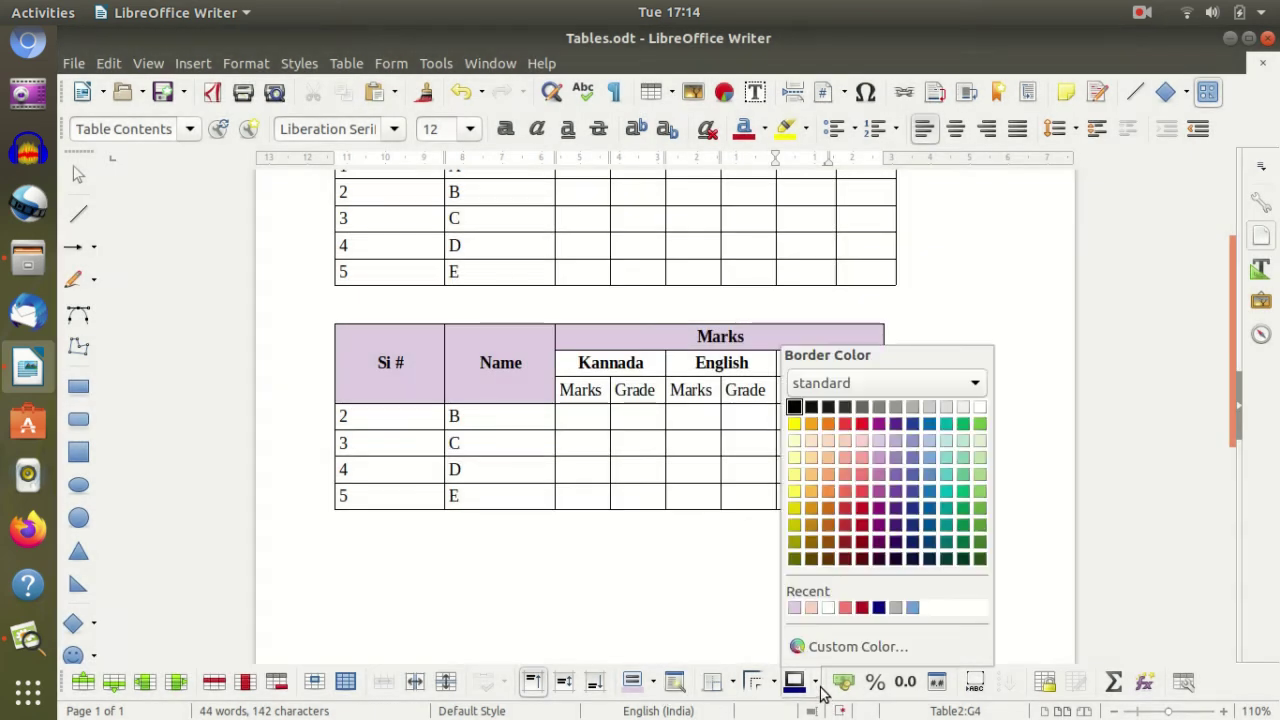
left_click(640, 551)
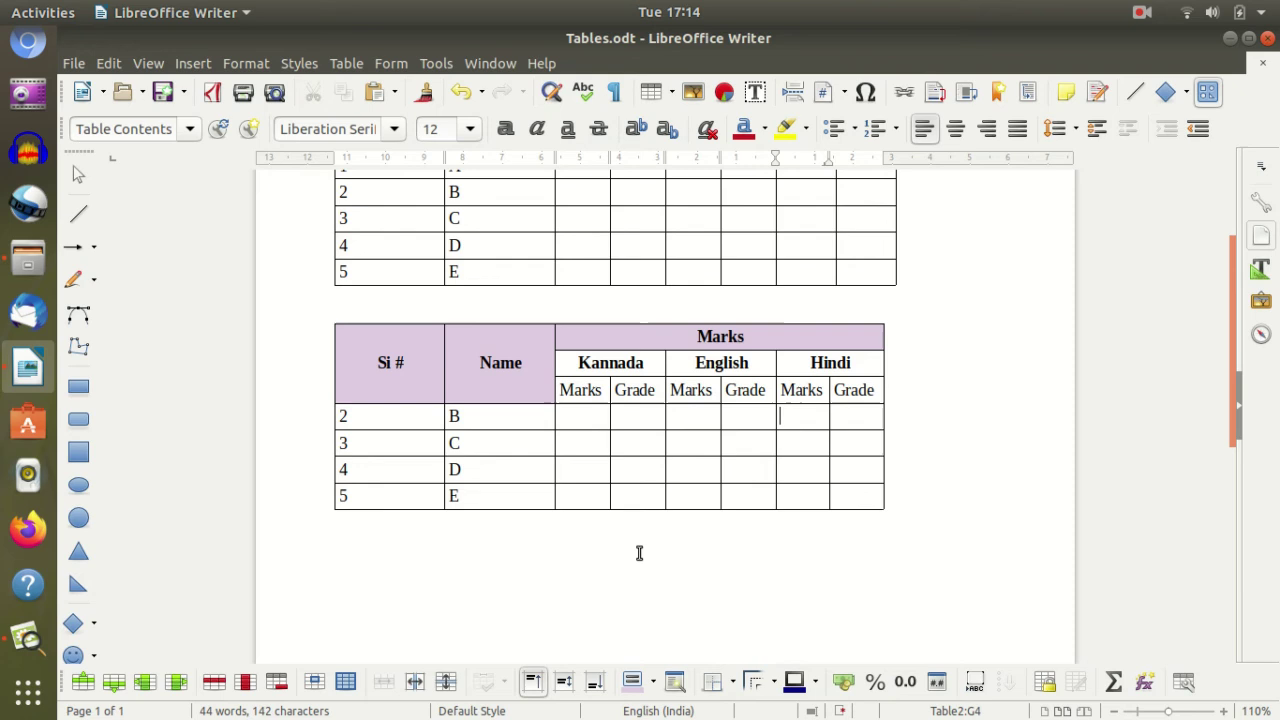
left_click(656, 684)
left_click(403, 486)
left_click(382, 421)
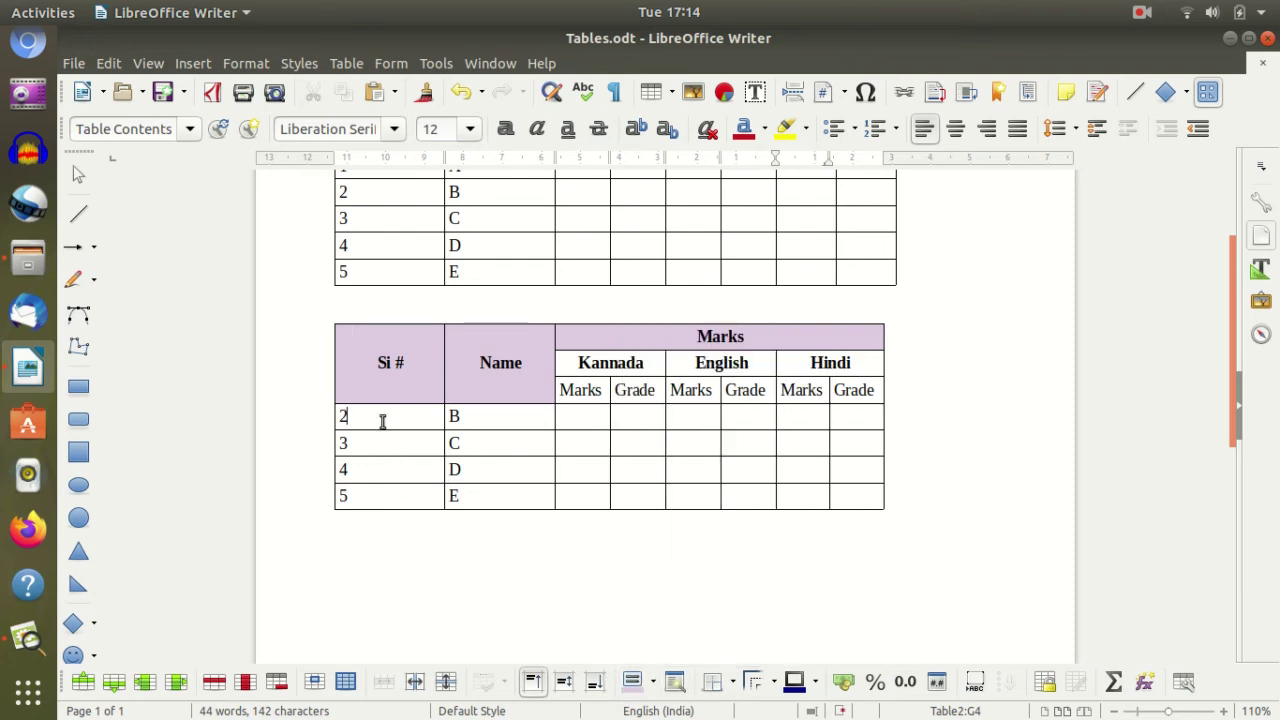
left_click(491, 428)
left_click(818, 684)
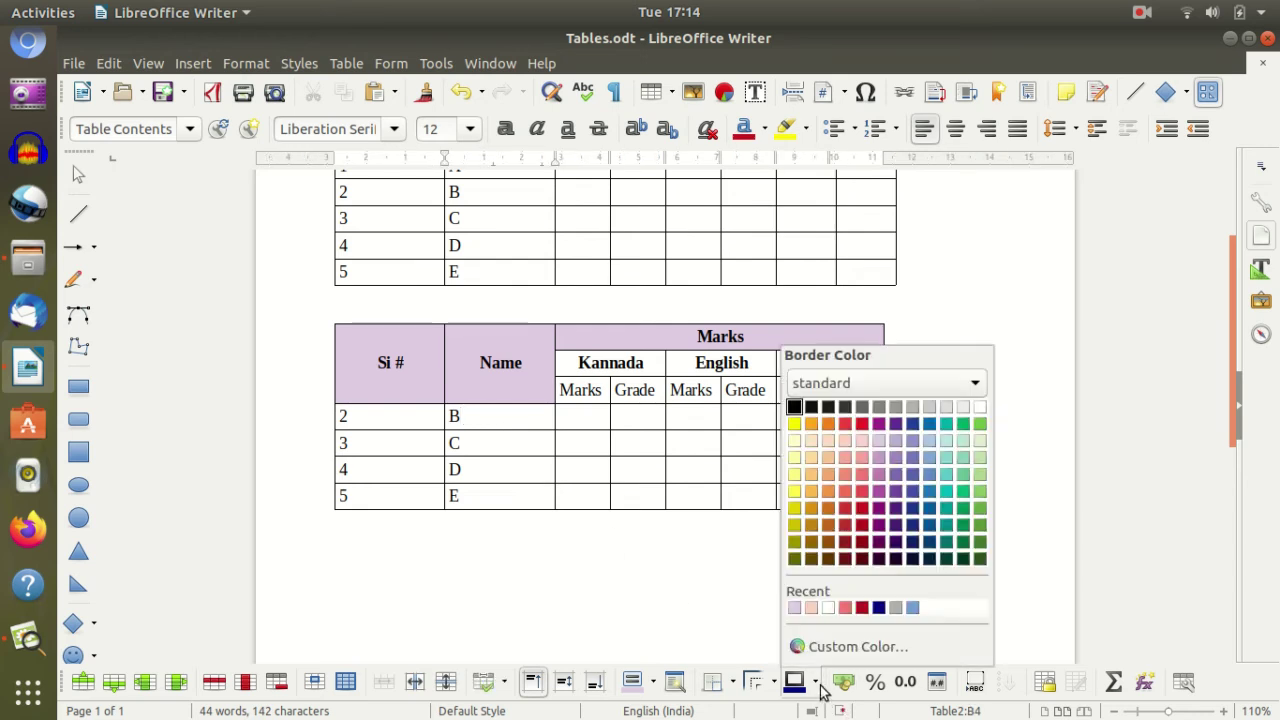
left_click(502, 443)
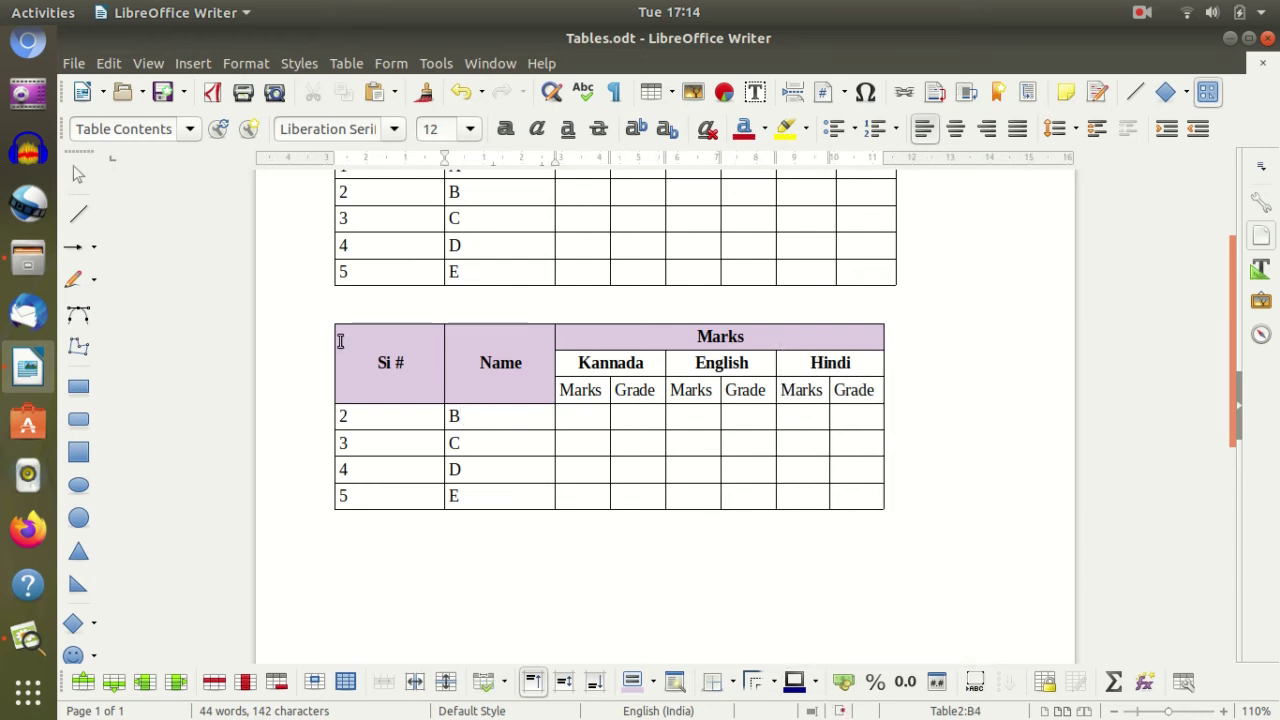
left_click(783, 443)
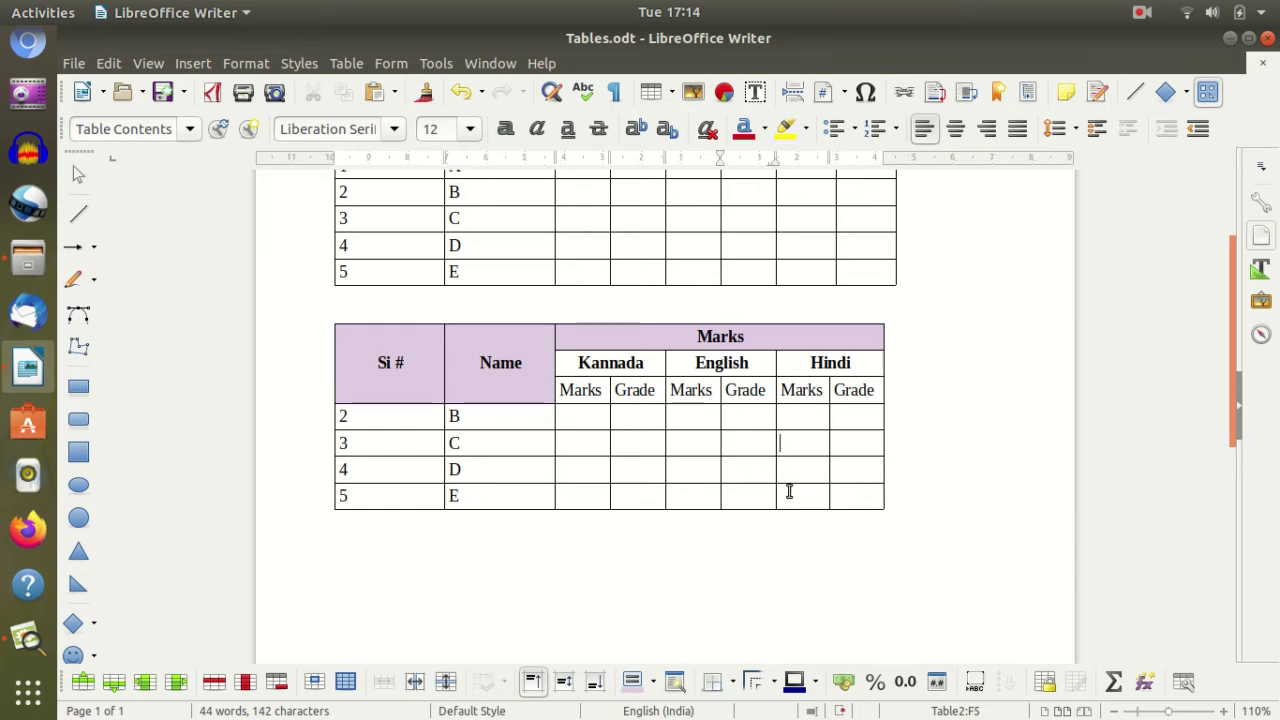
left_click(737, 495)
left_click(846, 604)
scroll(797, 533, "down", 3)
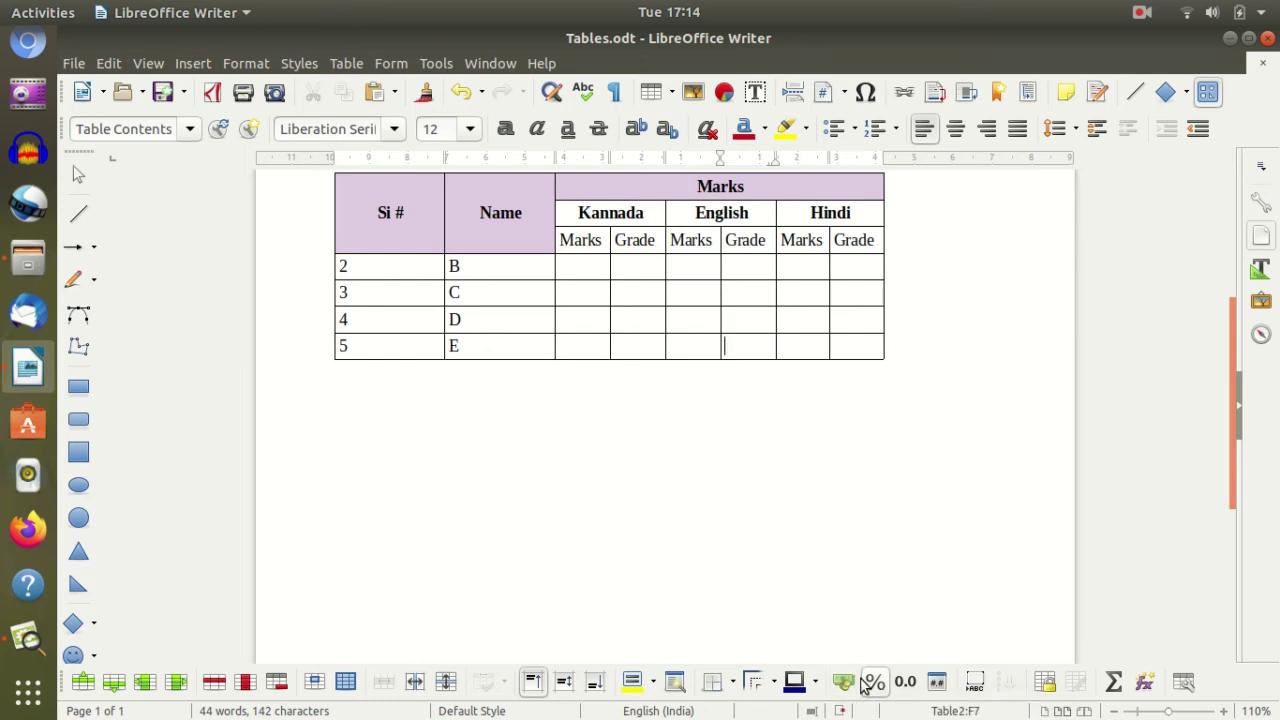
left_click(377, 294)
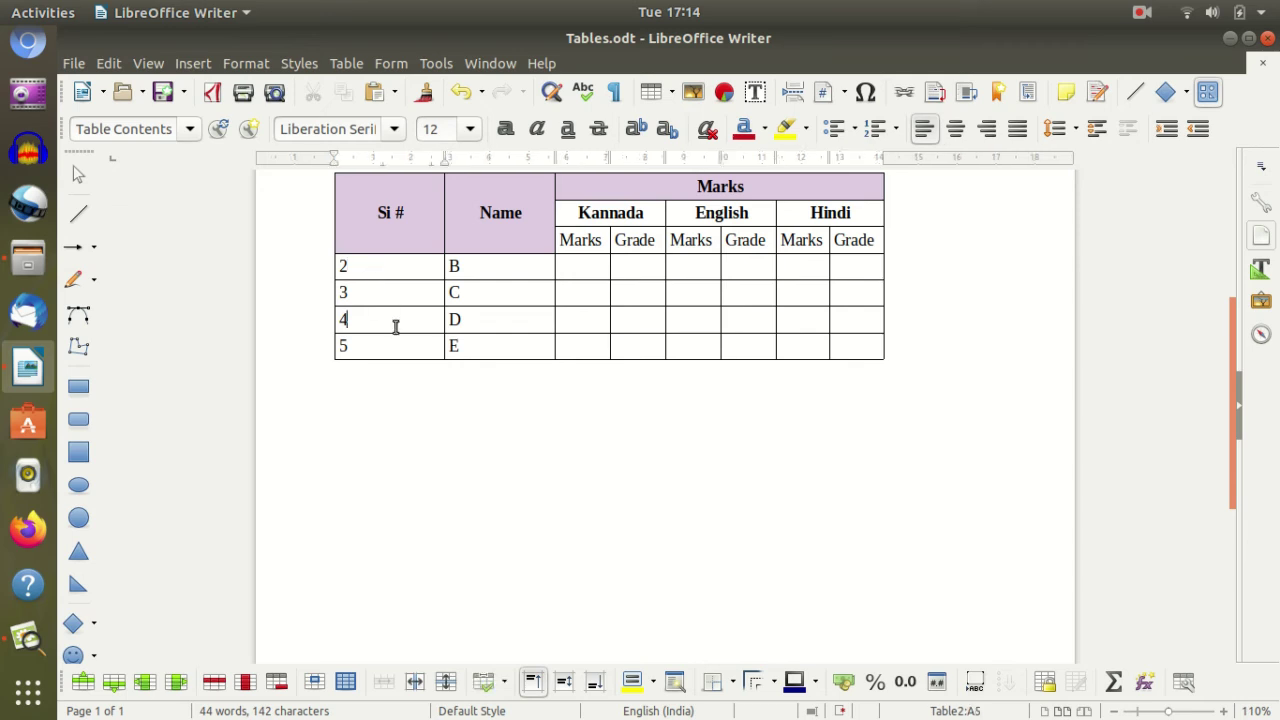
left_click(576, 272)
left_click(653, 92)
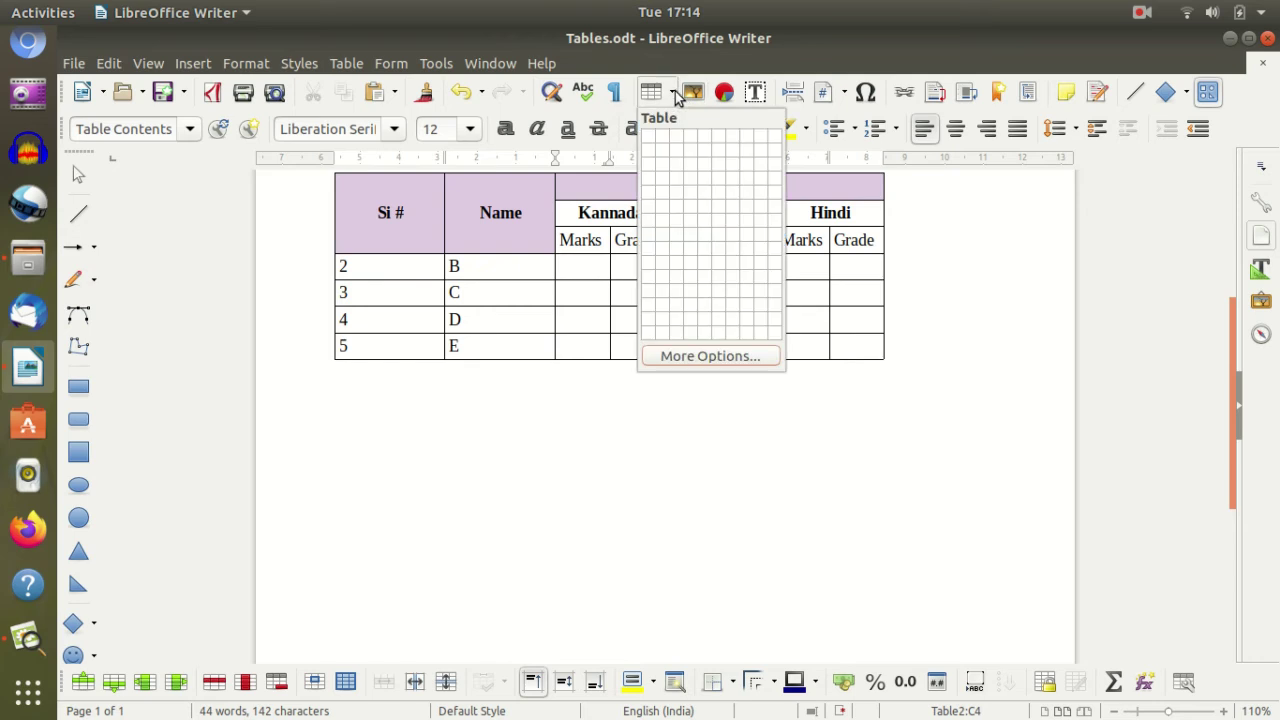
key("Escape")
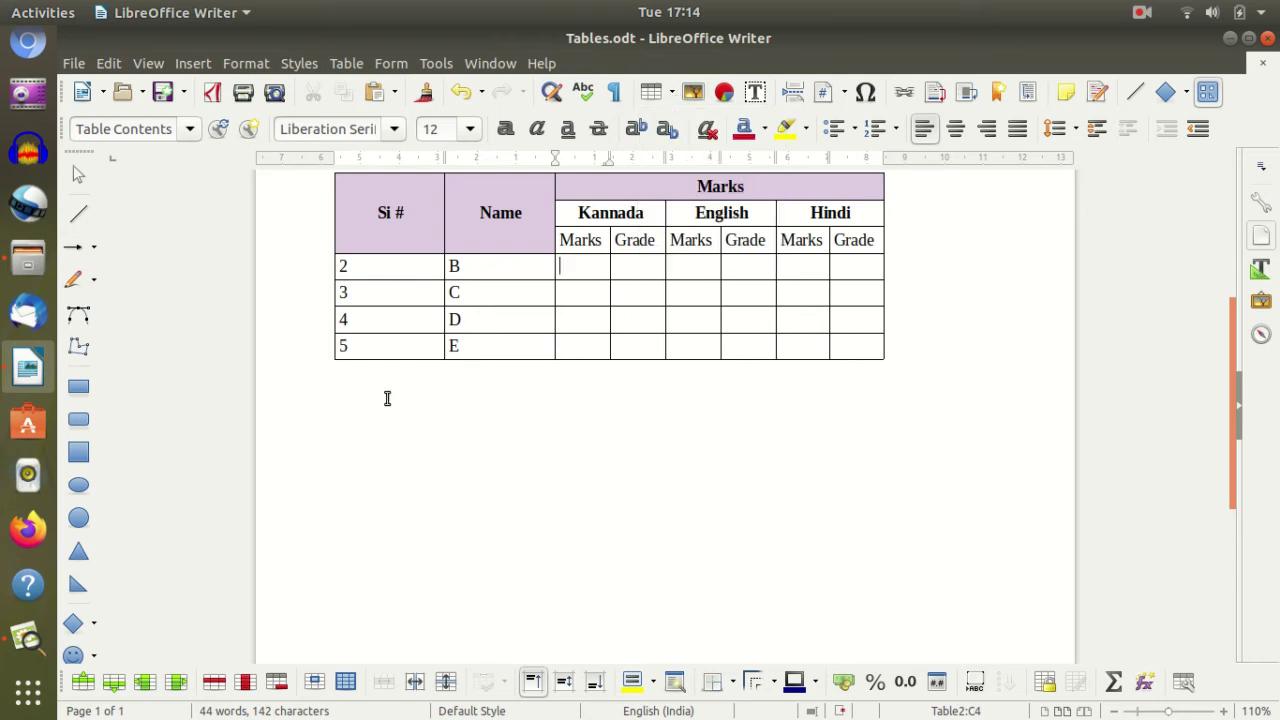
- Insert a table of four columns and three rows below the second table, and fill its first column with Currency, 1 and 2
left_click(354, 406)
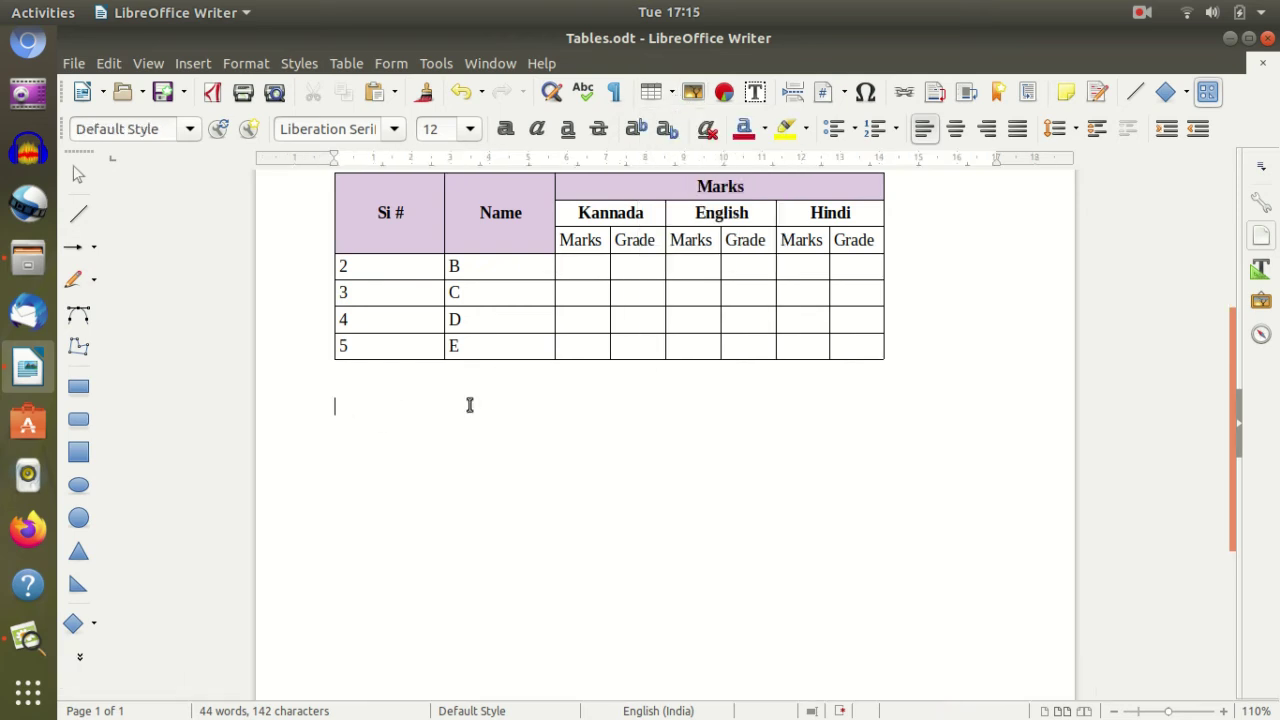
left_click(651, 92)
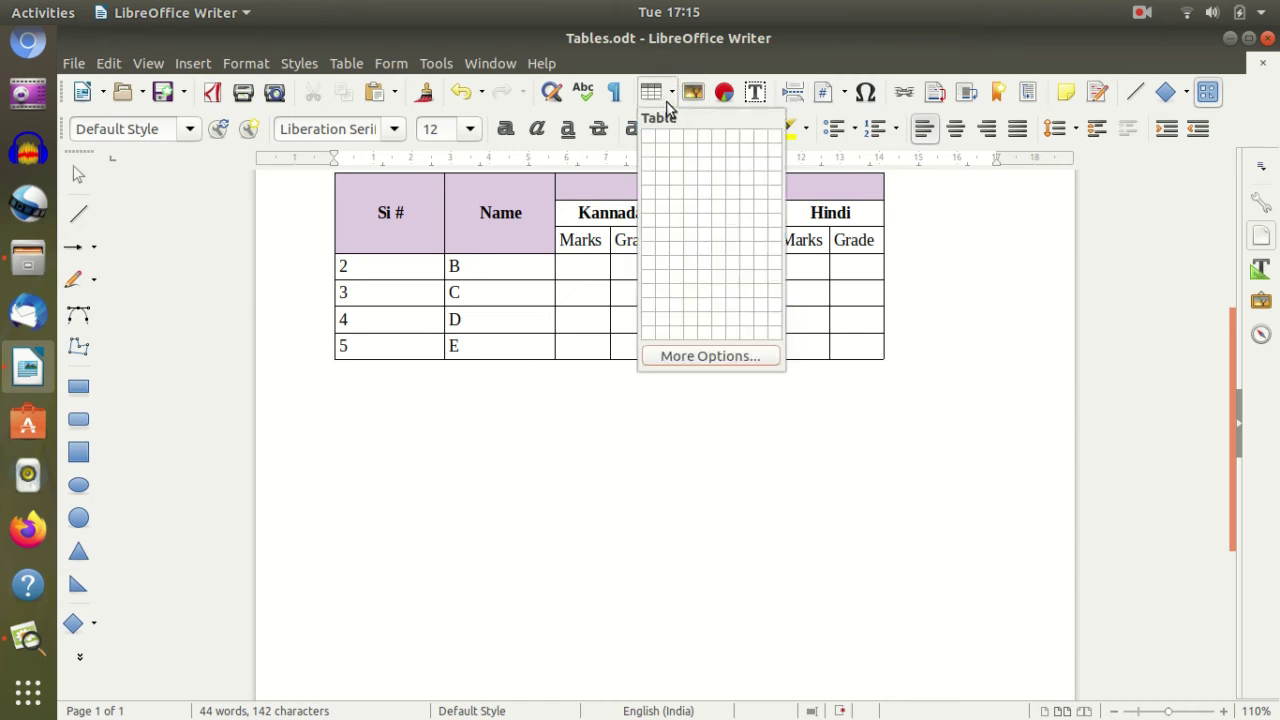
left_click(695, 166)
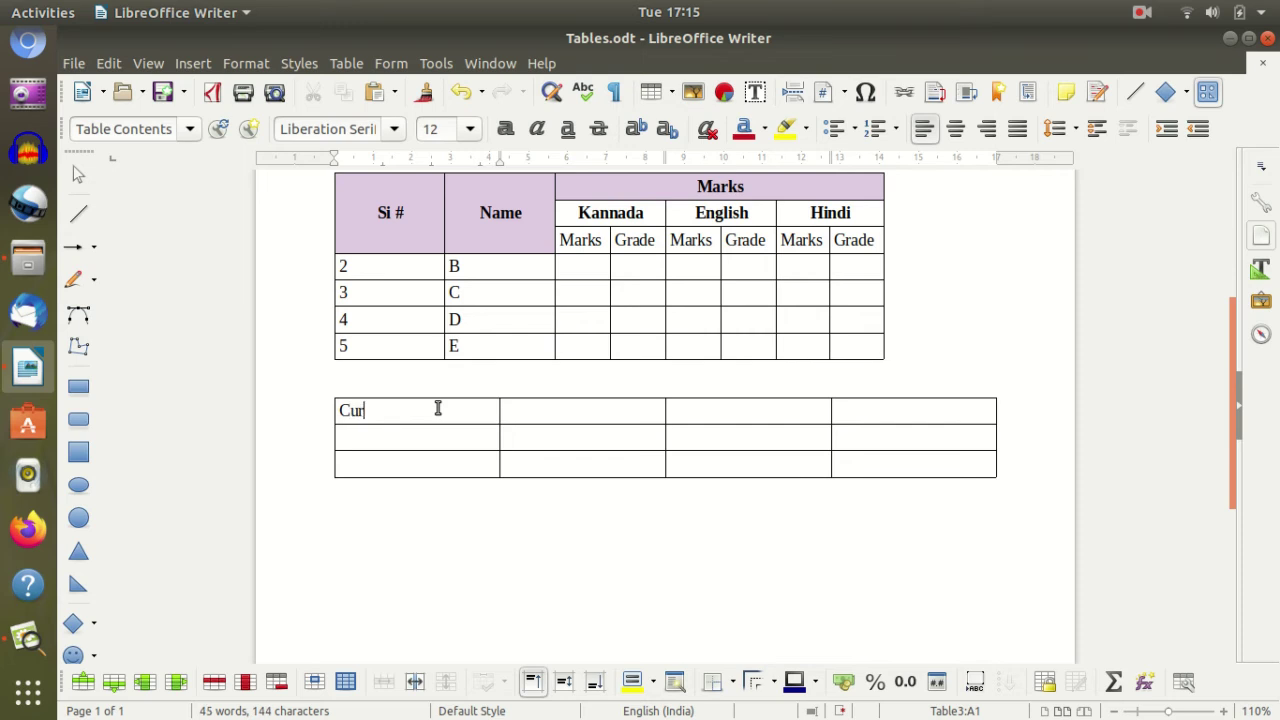
type("Currency")
left_click(406, 472)
type("2")
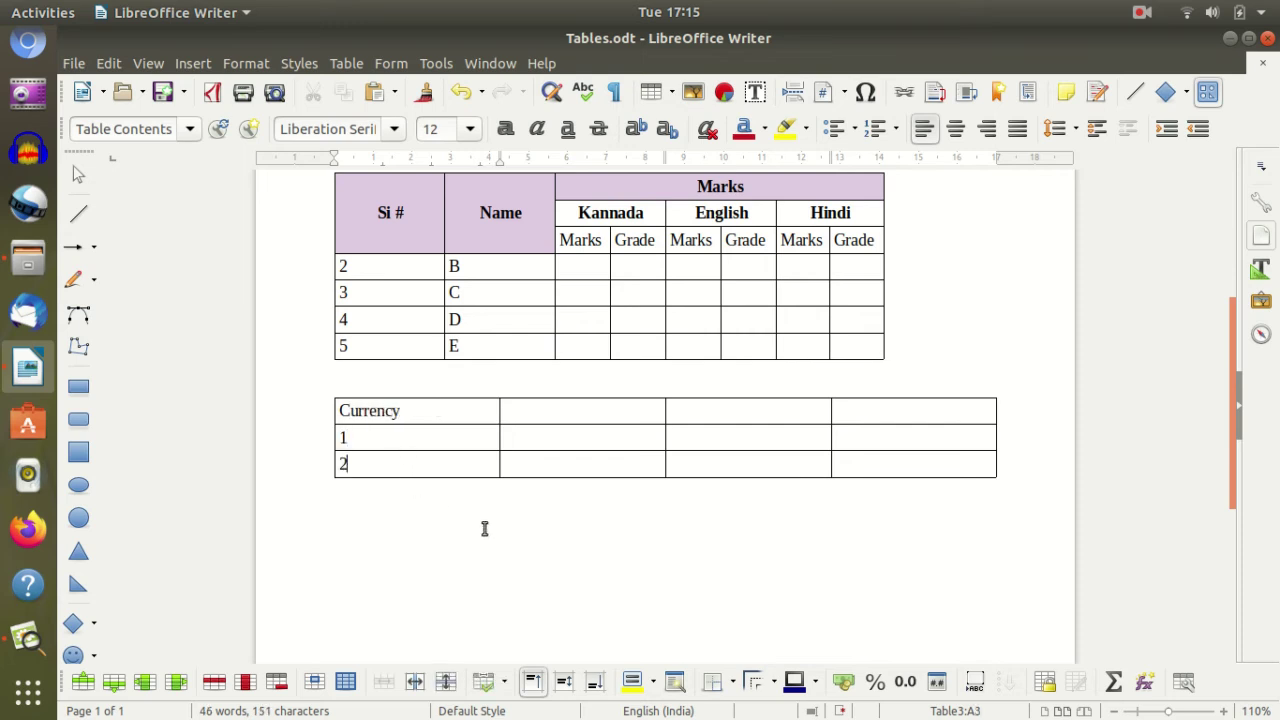
- Format the values 1 and 2 in the third table's first column as rupee currency
key("Down")
left_click(845, 686)
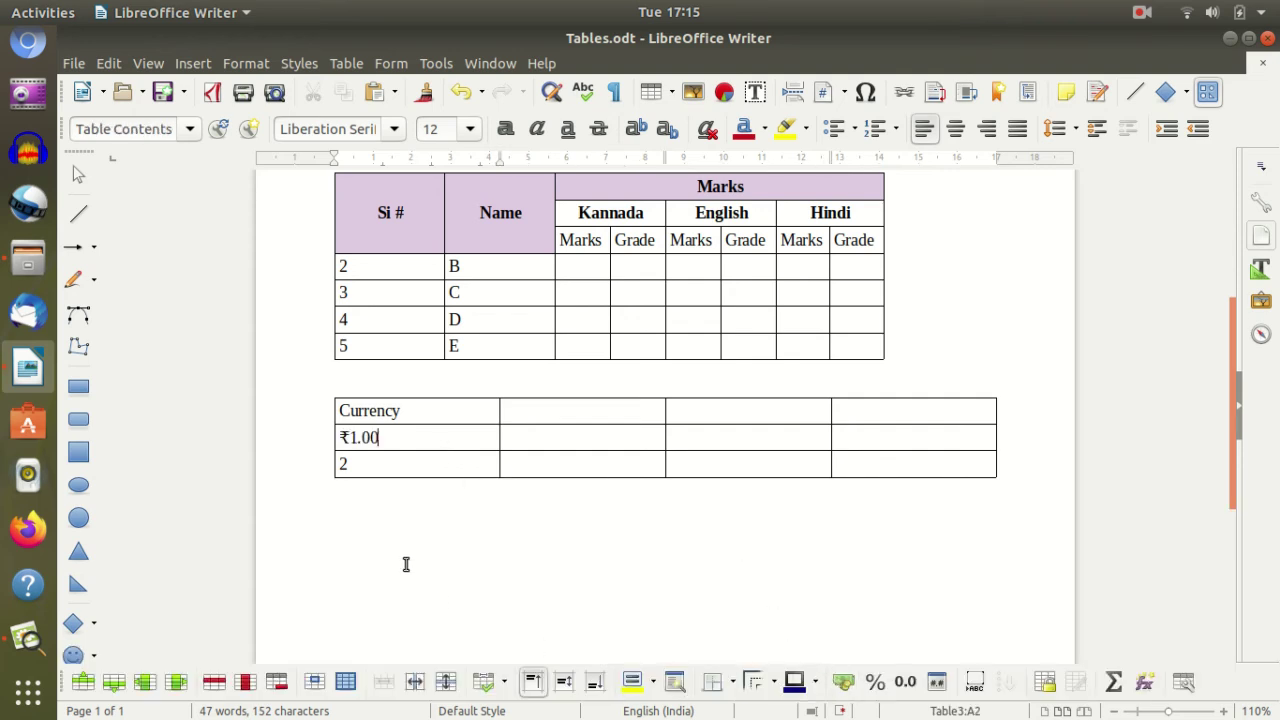
left_click(413, 470)
left_click(843, 684)
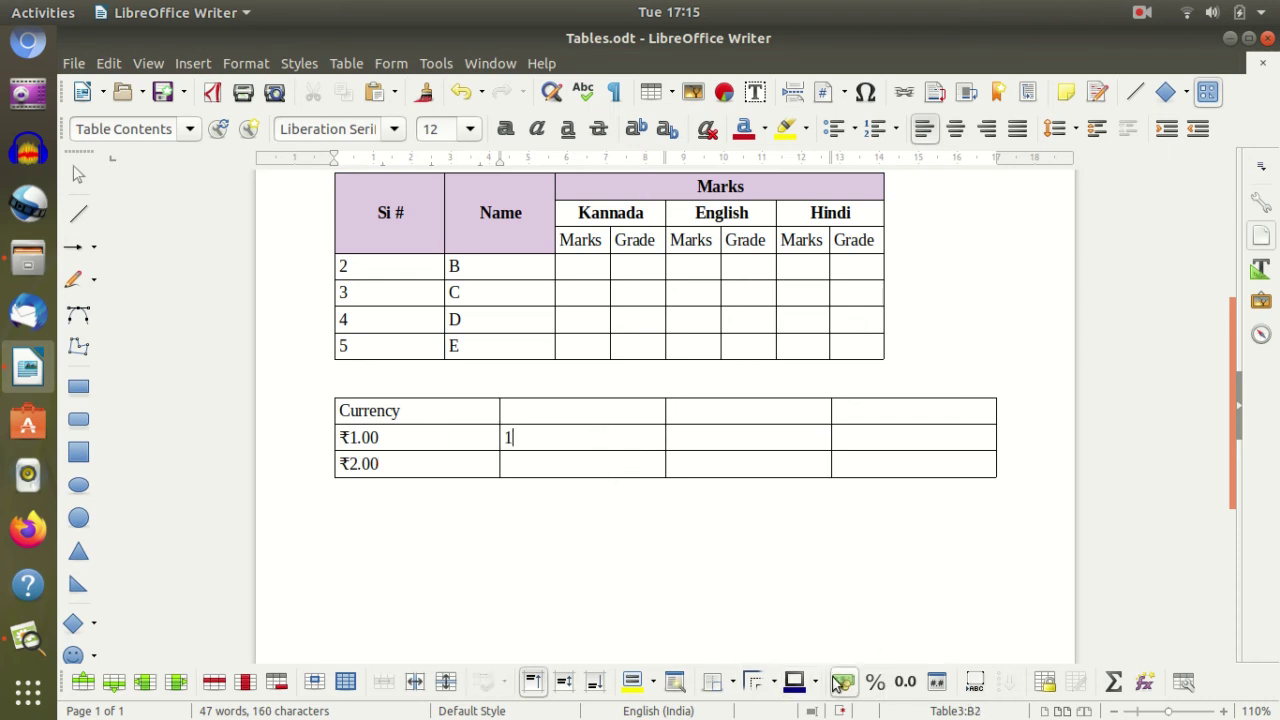
- Enter 1 and 2 in the second column of the third table and format both values as percentages
type("1")
left_click(875, 681)
left_click(611, 456)
type("2")
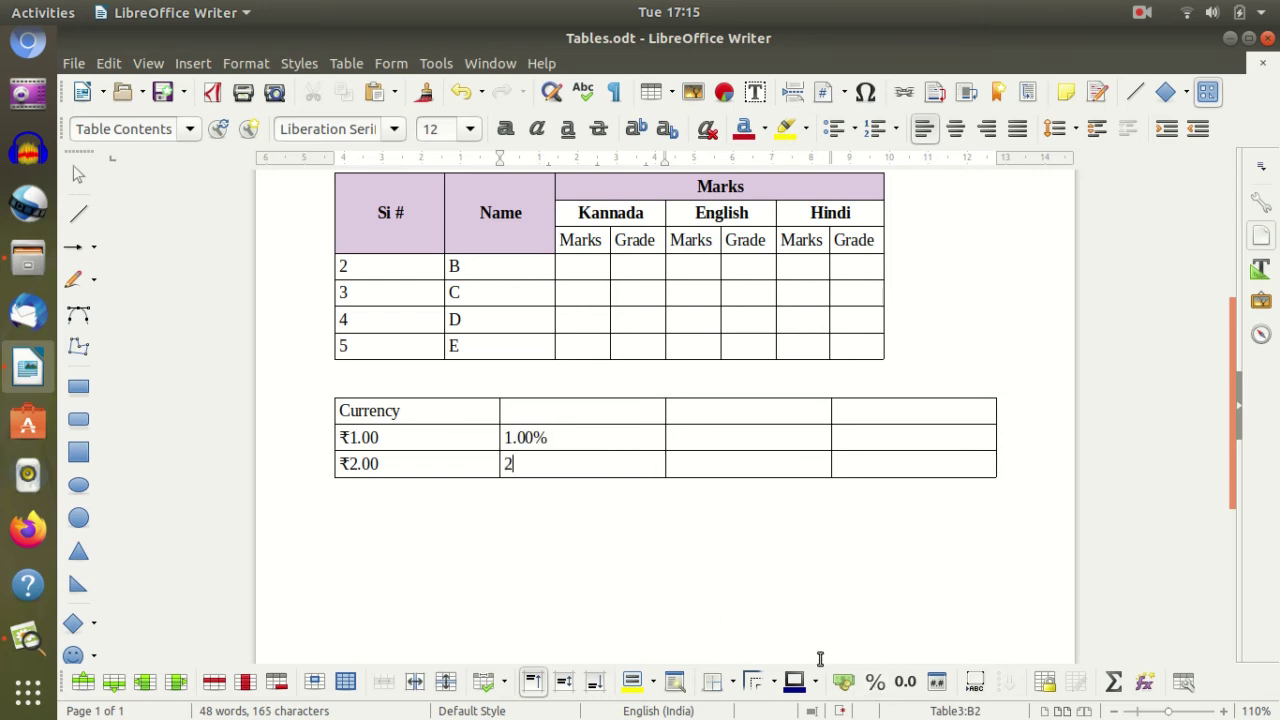
left_click(905, 681)
left_click(873, 684)
type("2")
left_click(875, 682)
- Enter 1 and 2 in the third column of the third table, formatted as decimals with two places
left_click(629, 511)
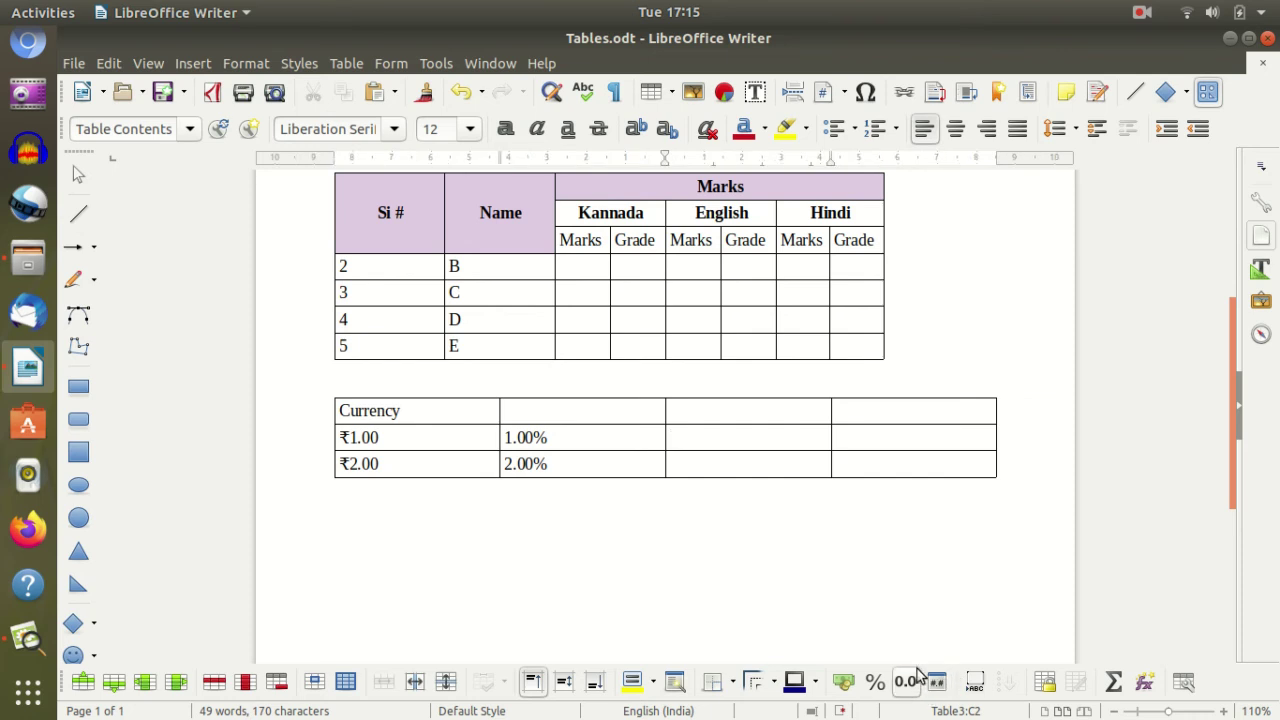
type("1.00")
left_click(763, 466)
type("2")
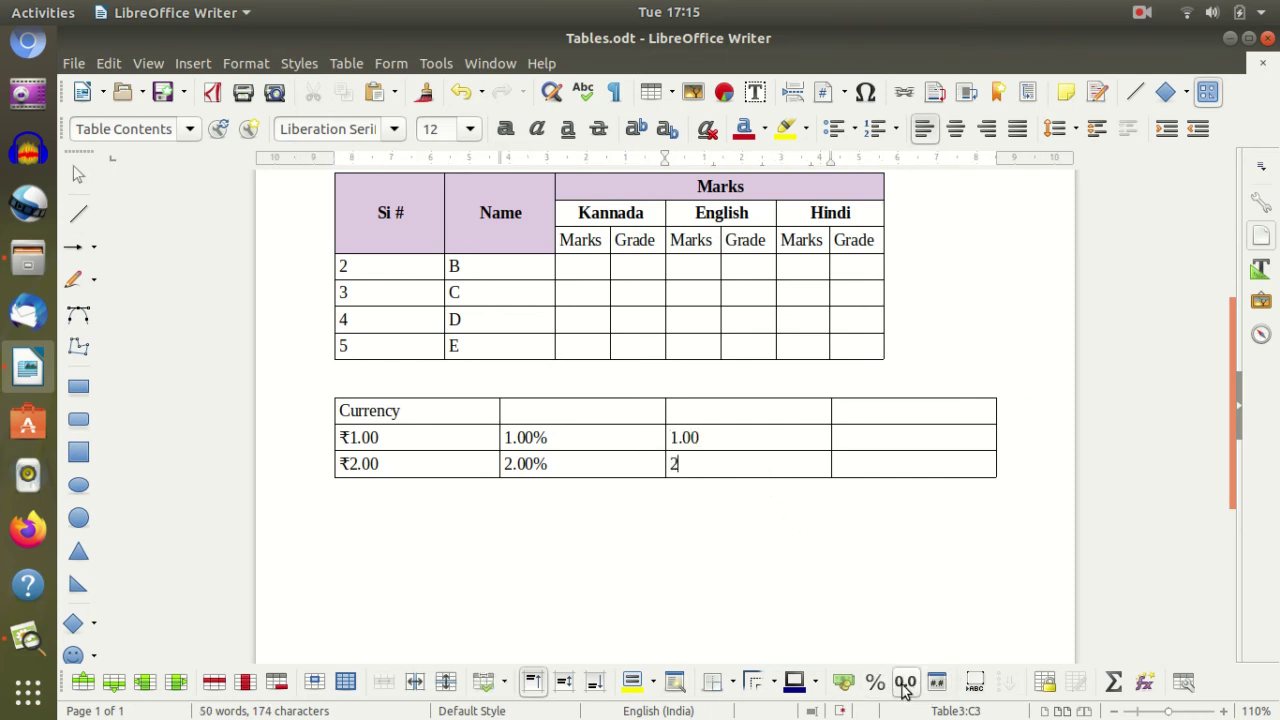
left_click(908, 682)
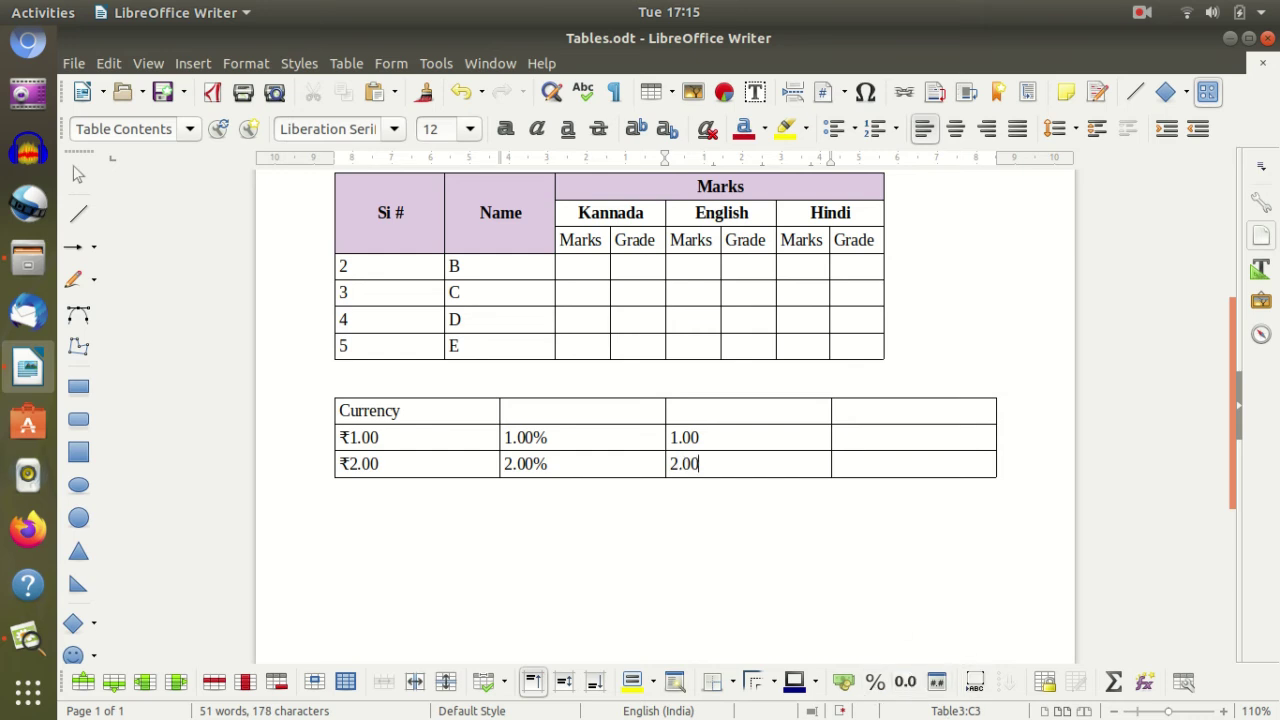
- Start a formula in cell C3 of the third table and examine the functions and operators it offers
left_click(1143, 684)
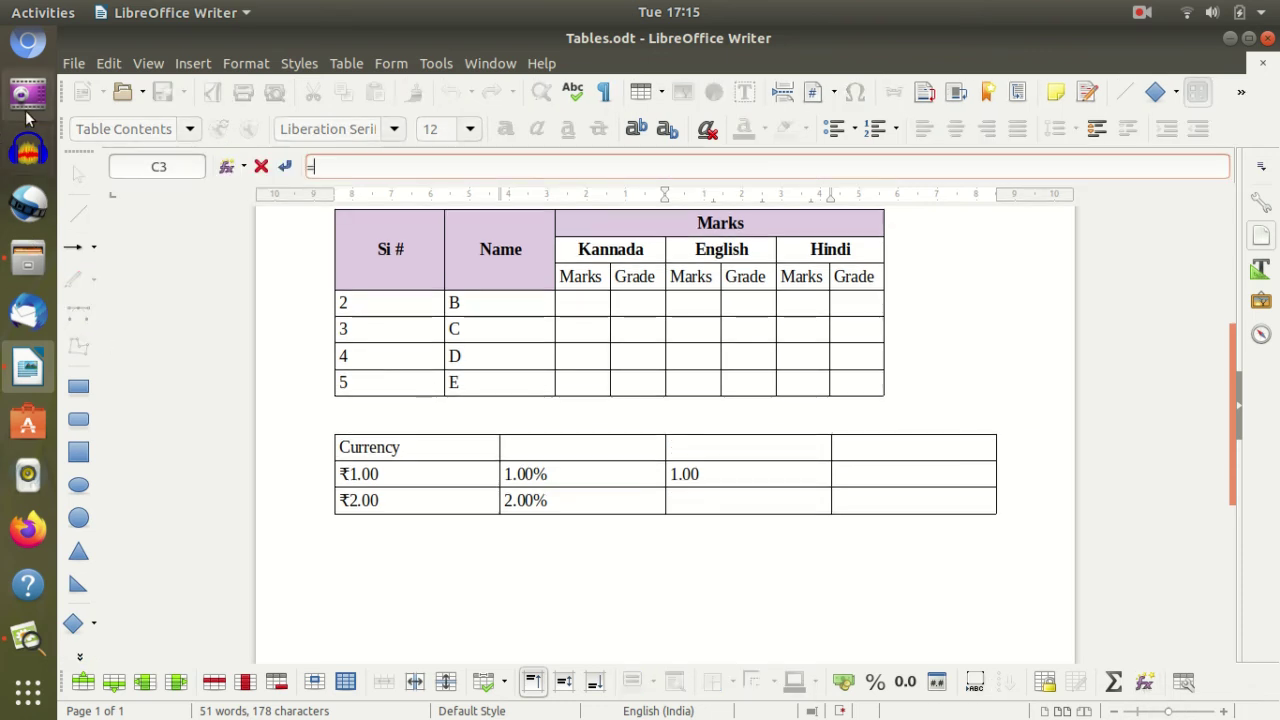
left_click(239, 170)
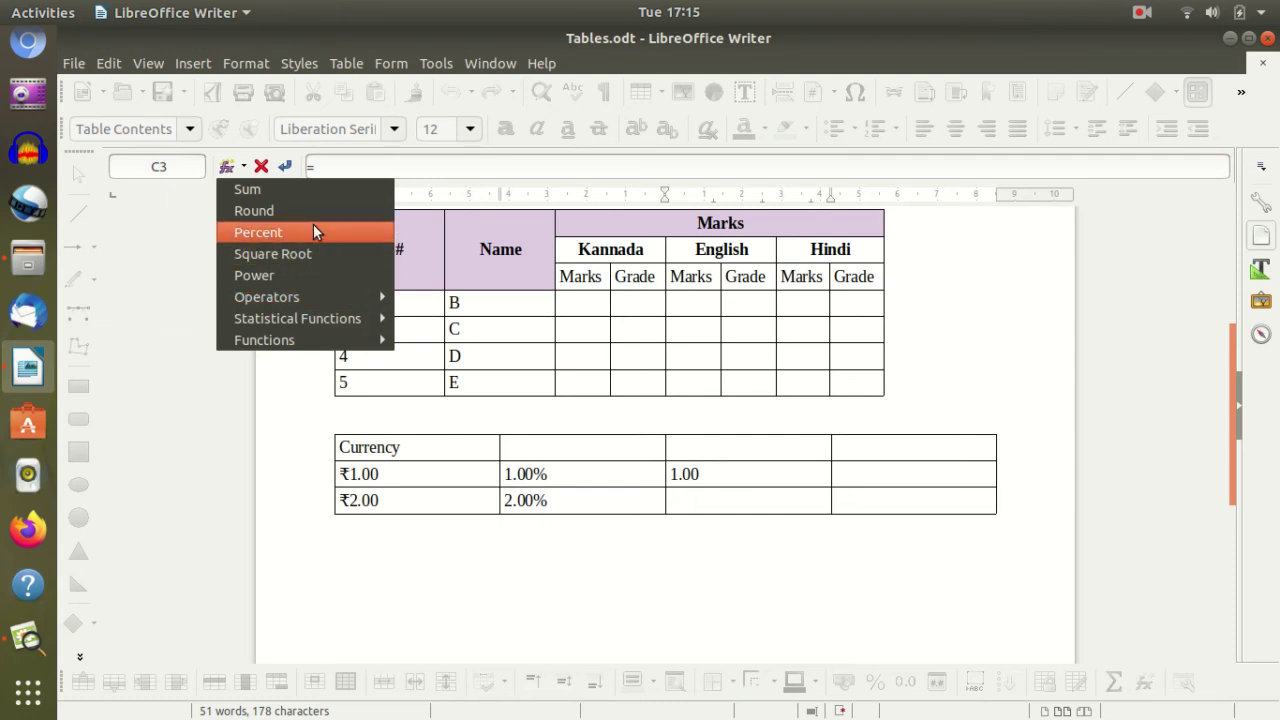
mouse_move(316, 294)
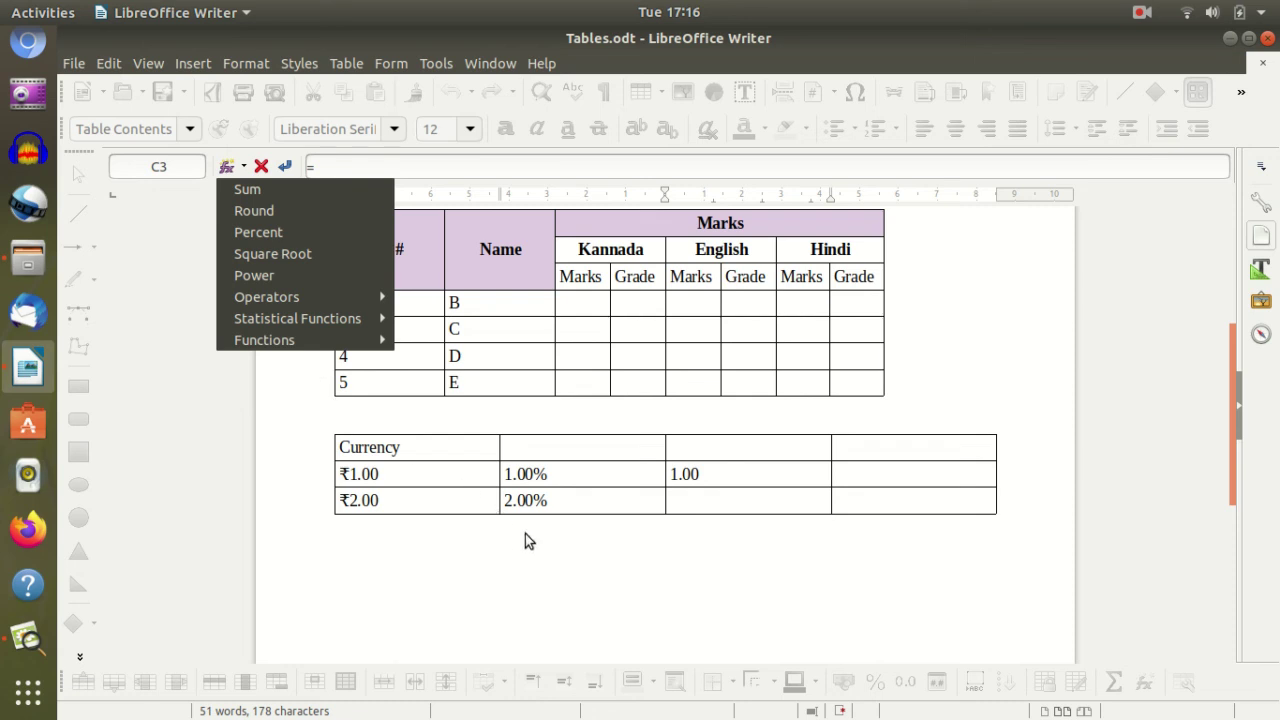
left_click(579, 608)
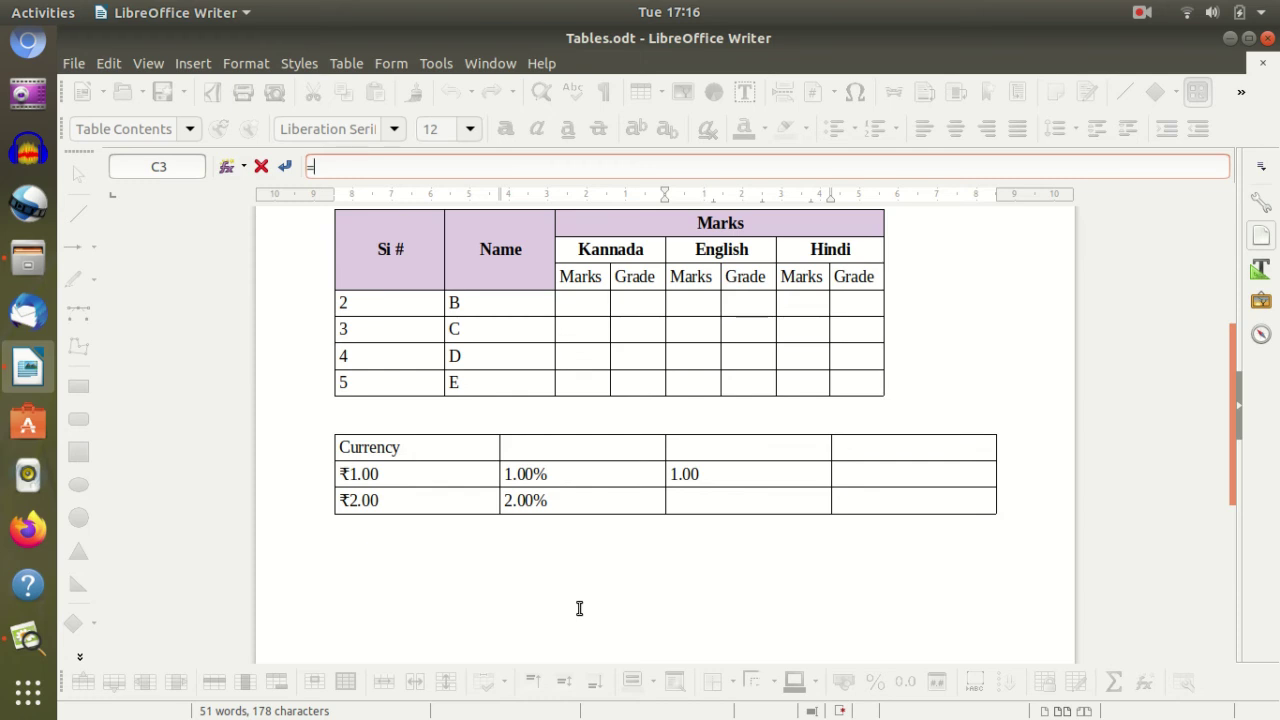
scroll(621, 576, "up", 6)
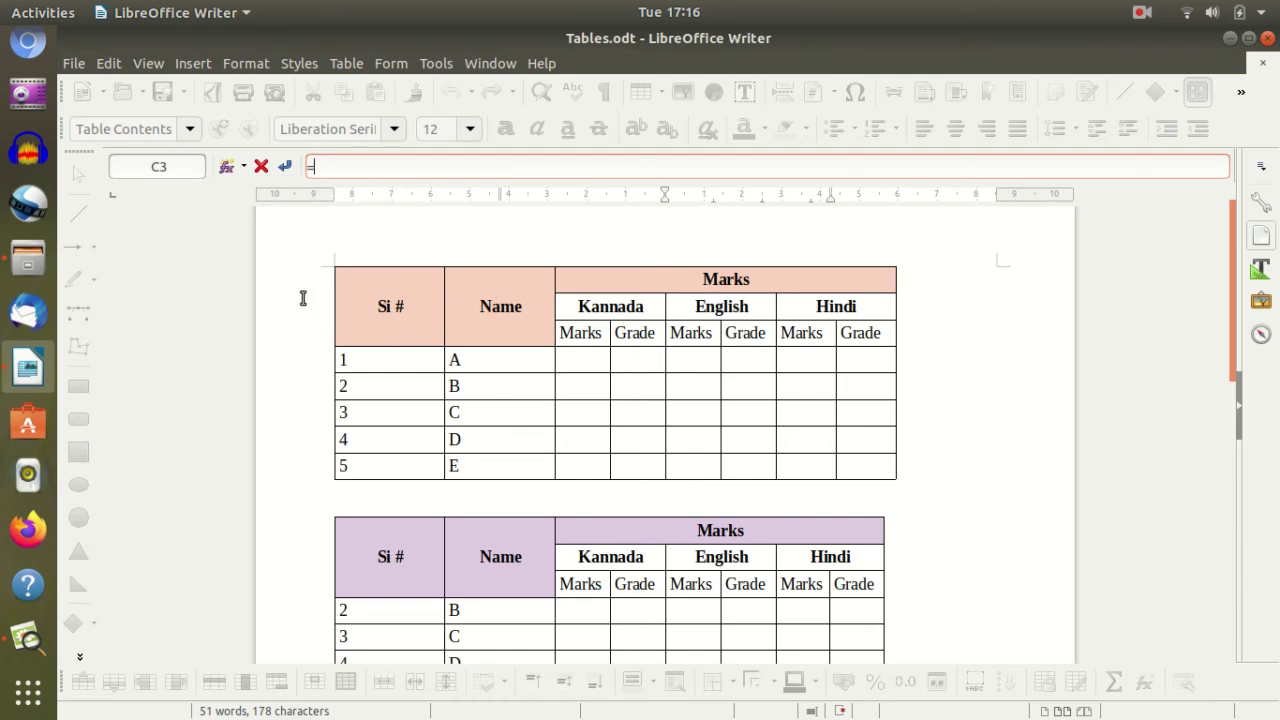
scroll(608, 422, "down", 5)
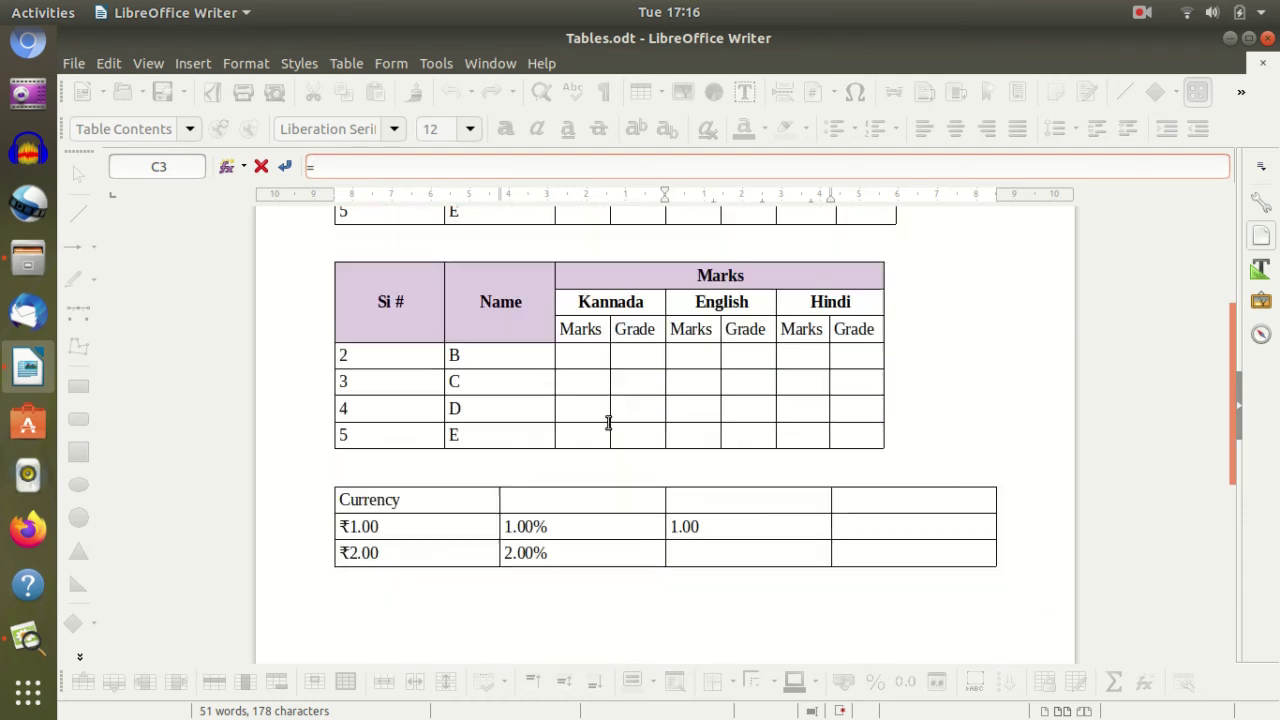
scroll(646, 471, "down", 3)
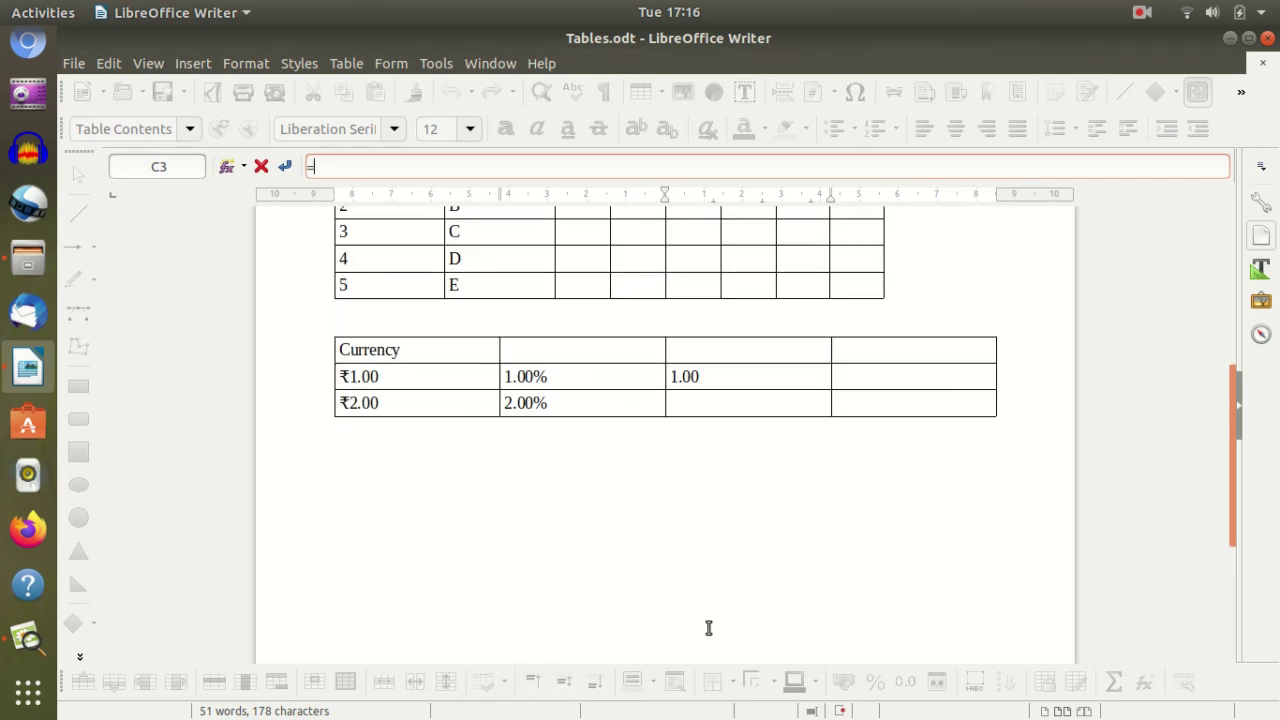
- Try cell references such as D1, Table2.A7 and Table2.B5 in the C3 formula, and discard the formula
left_click(723, 404)
left_click(868, 350)
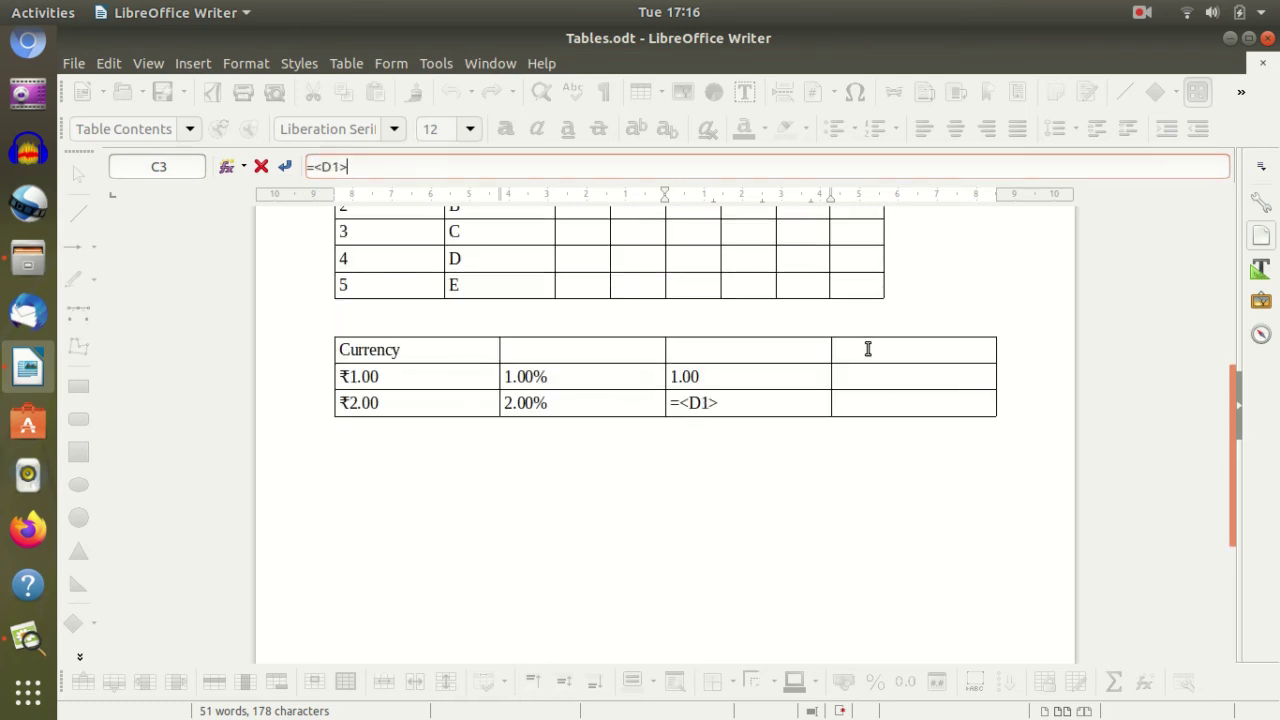
scroll(475, 540, "up", 3)
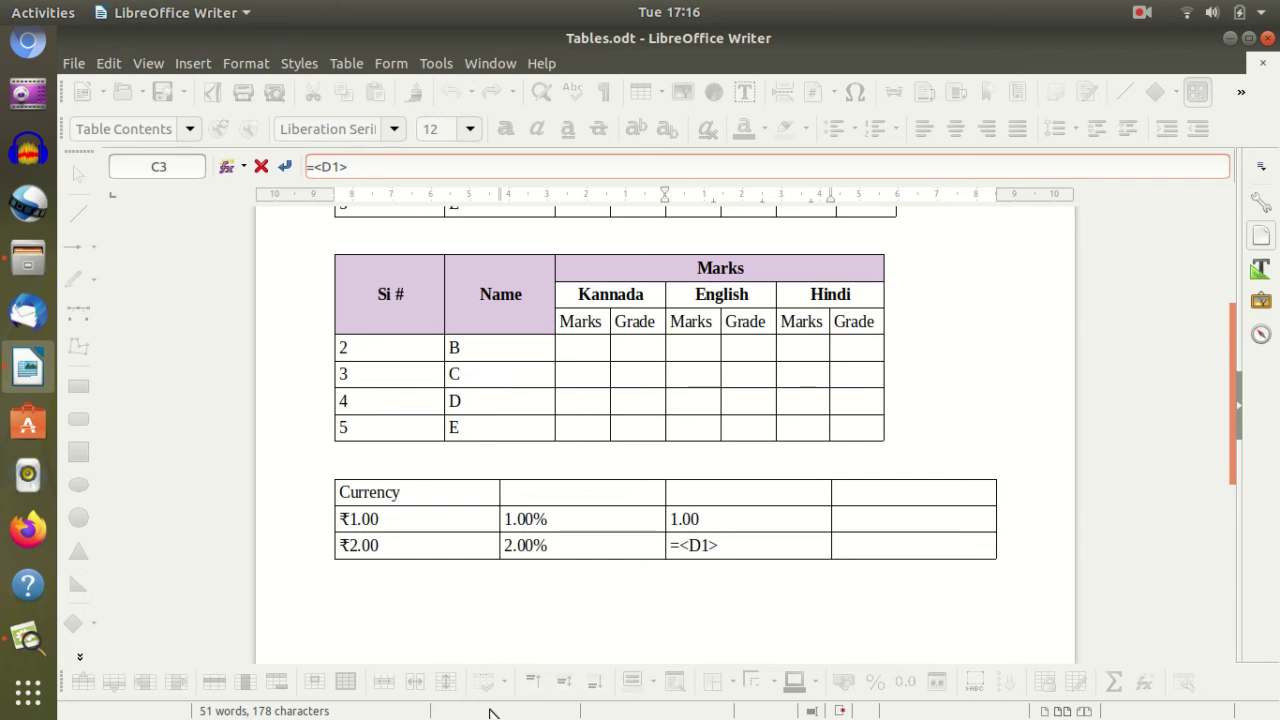
left_click(357, 437)
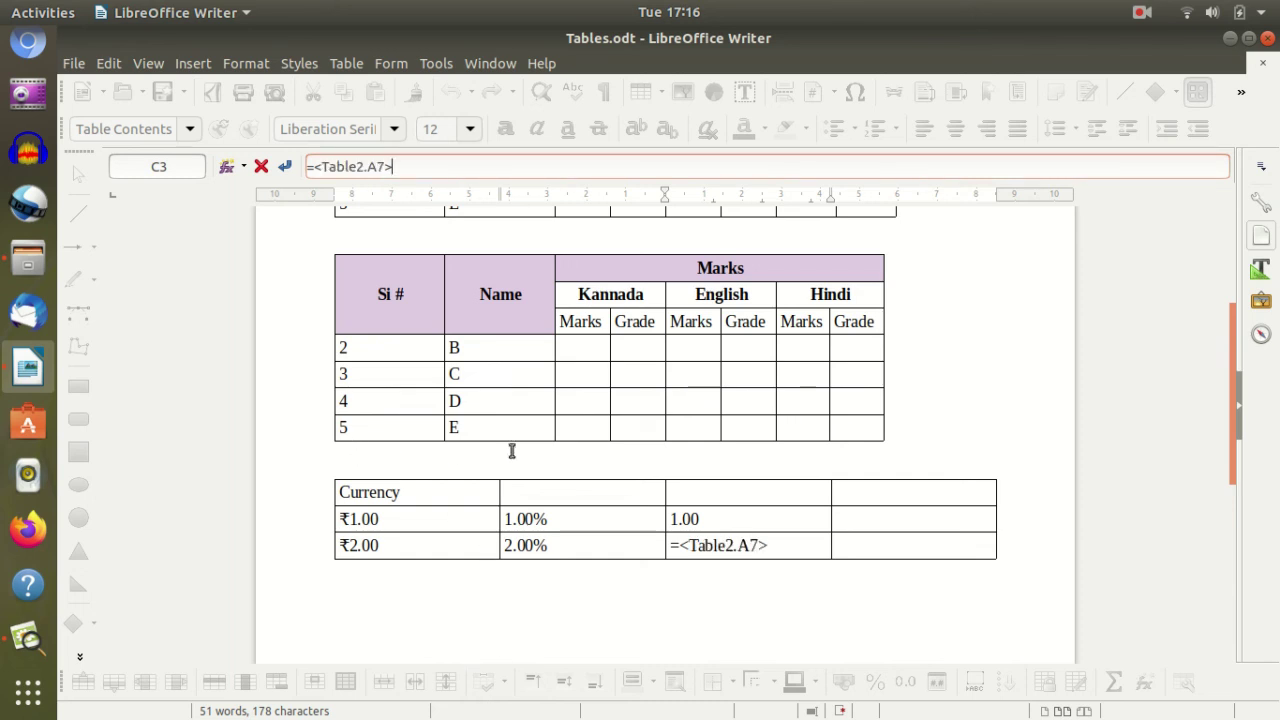
left_click(676, 399)
left_click(750, 376)
left_click(878, 330)
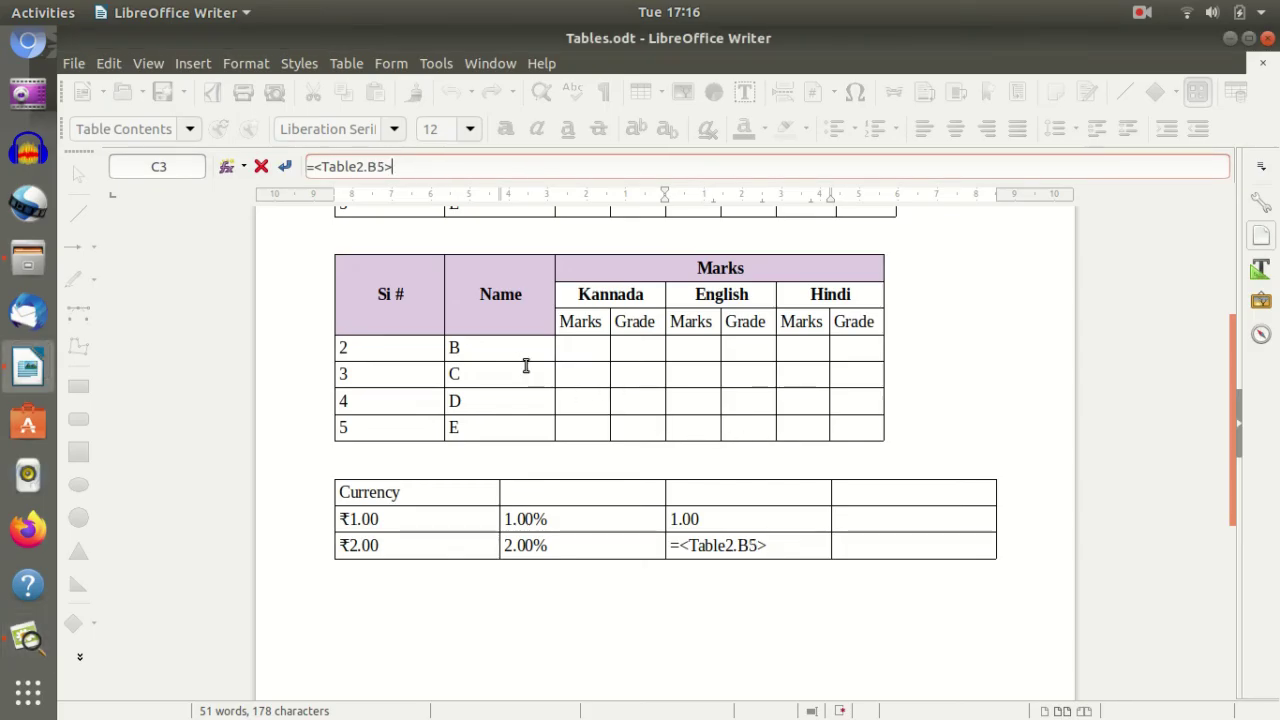
key("Return")
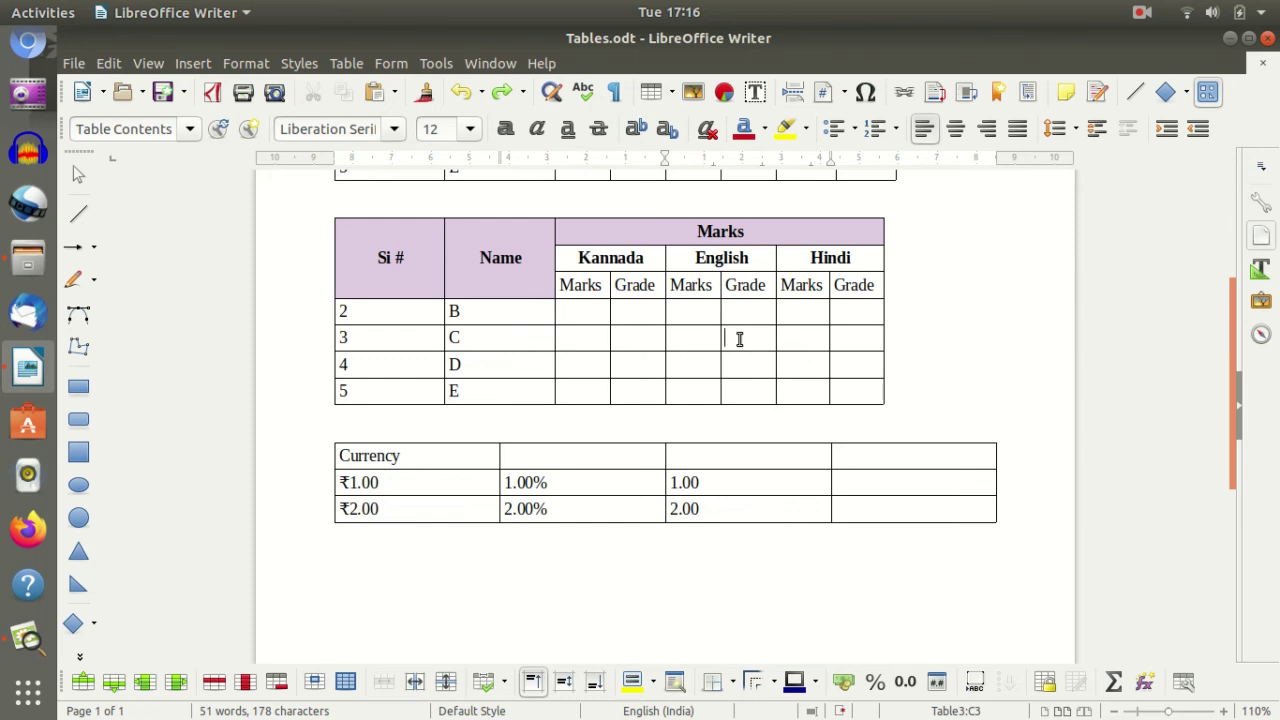
left_click(763, 426)
scroll(791, 549, "up", 3)
scroll(710, 421, "up", 2)
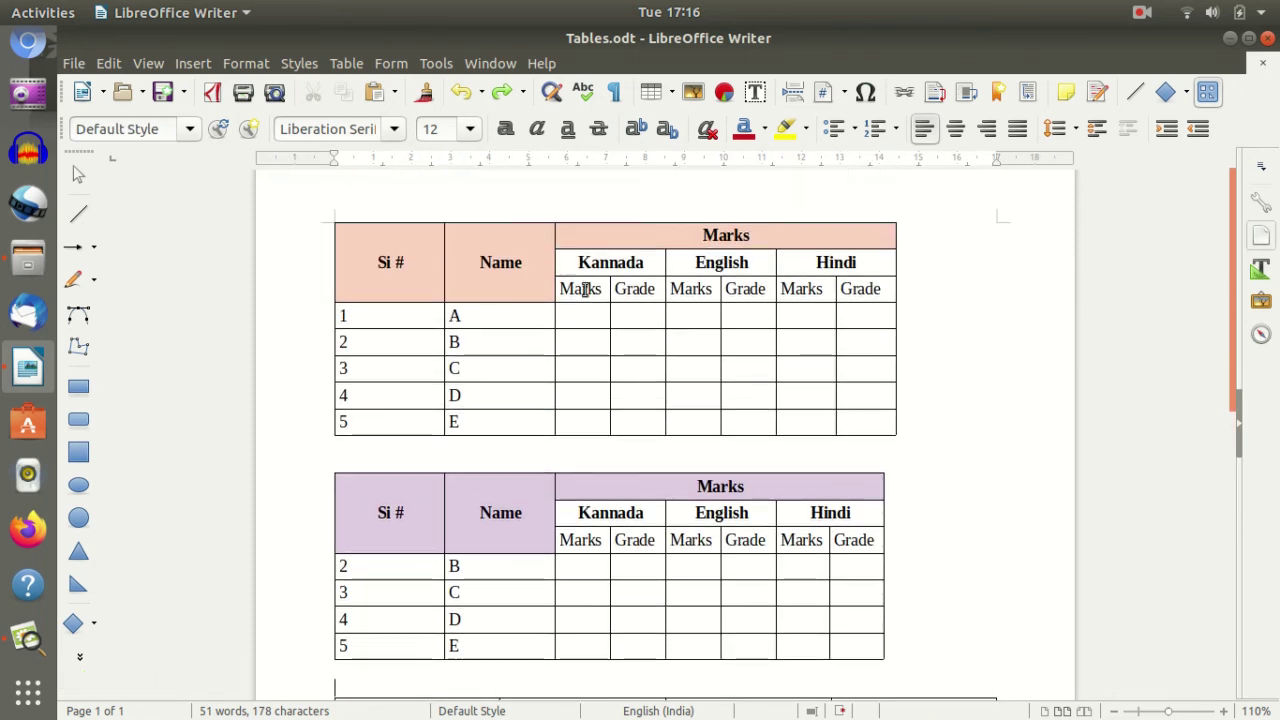
left_click(650, 591)
scroll(766, 580, "down", 1)
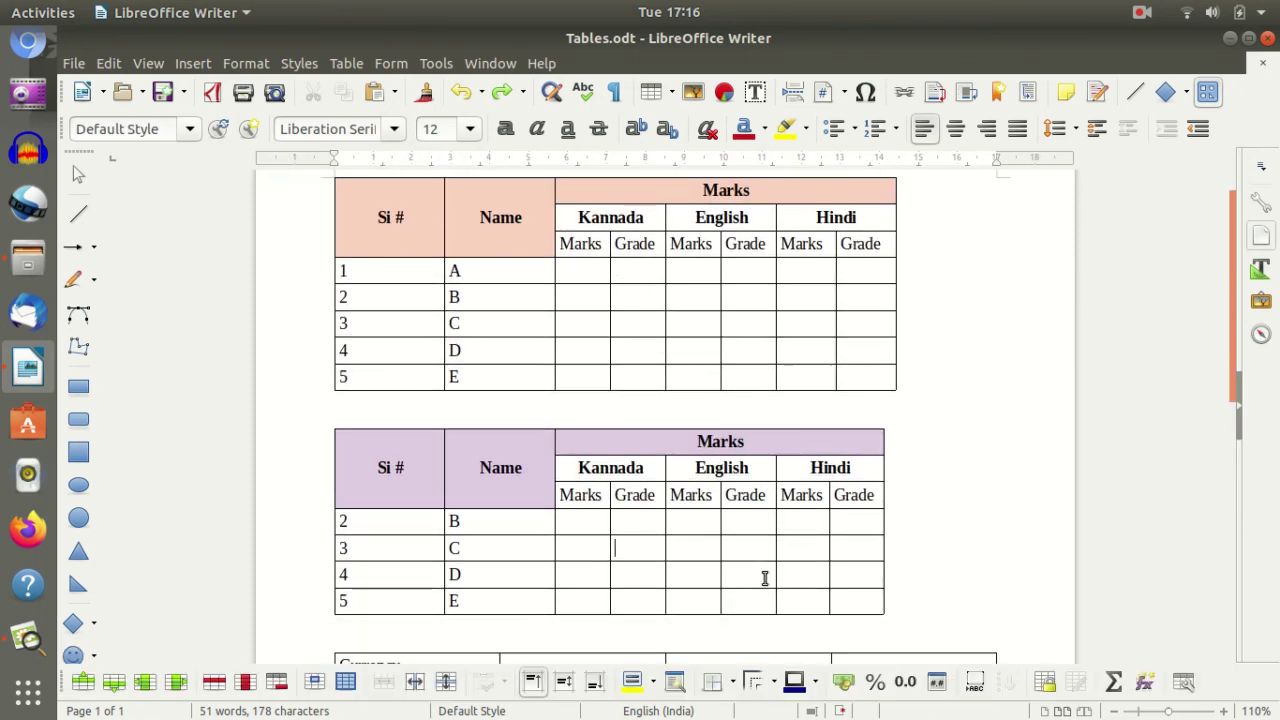